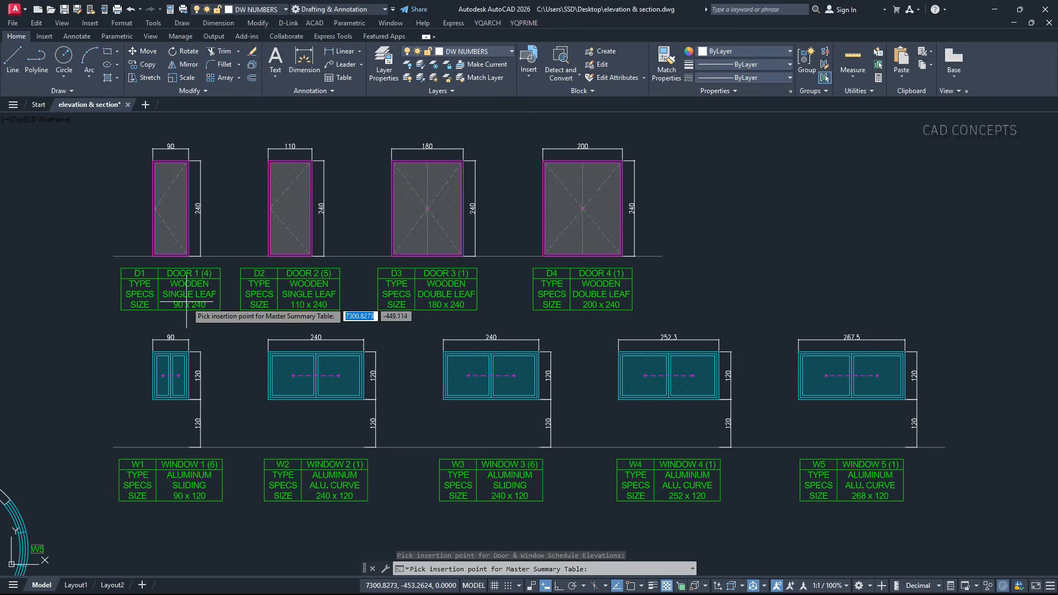
Generate a staircase plan in CM with flight width 165 and 10 steps per flight, placed at the stair hall's inner corner
scroll(223, 298, up, 4)
scroll(225, 330, down, 2)
scroll(224, 330, down, 1)
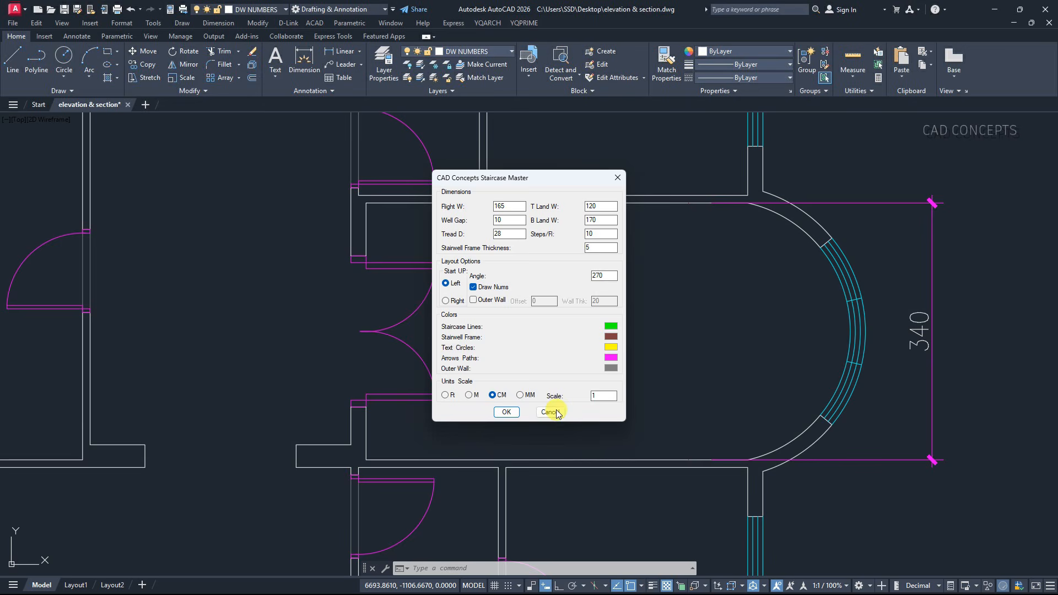
click(506, 412)
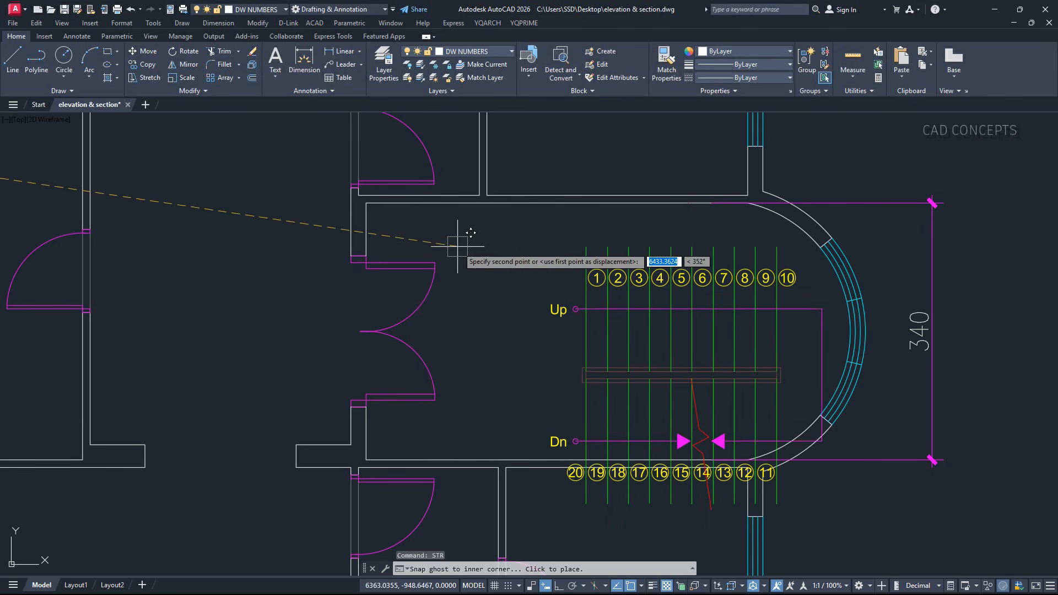
click(369, 205)
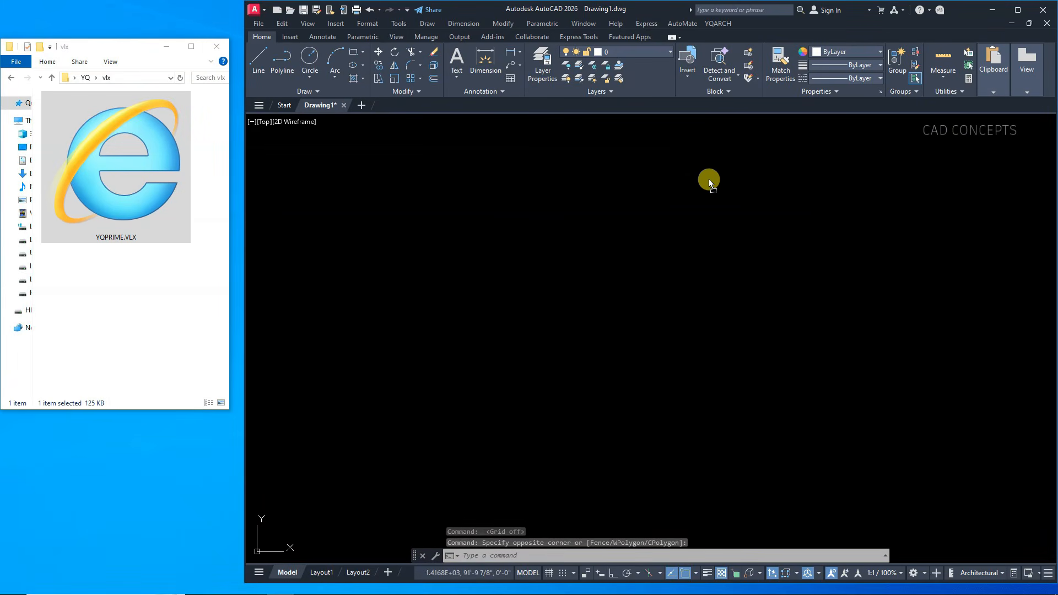
Load YQPRIME.VLX into the drawing and look through its Auto Section and Auto Elevation tools
drag(735, 152, 732, 146)
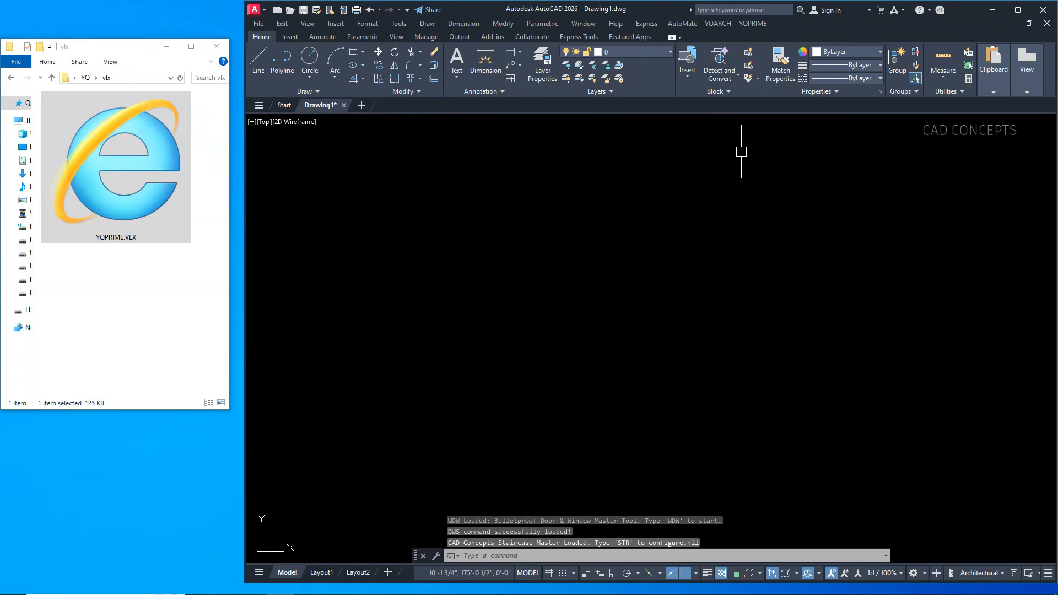
click(753, 24)
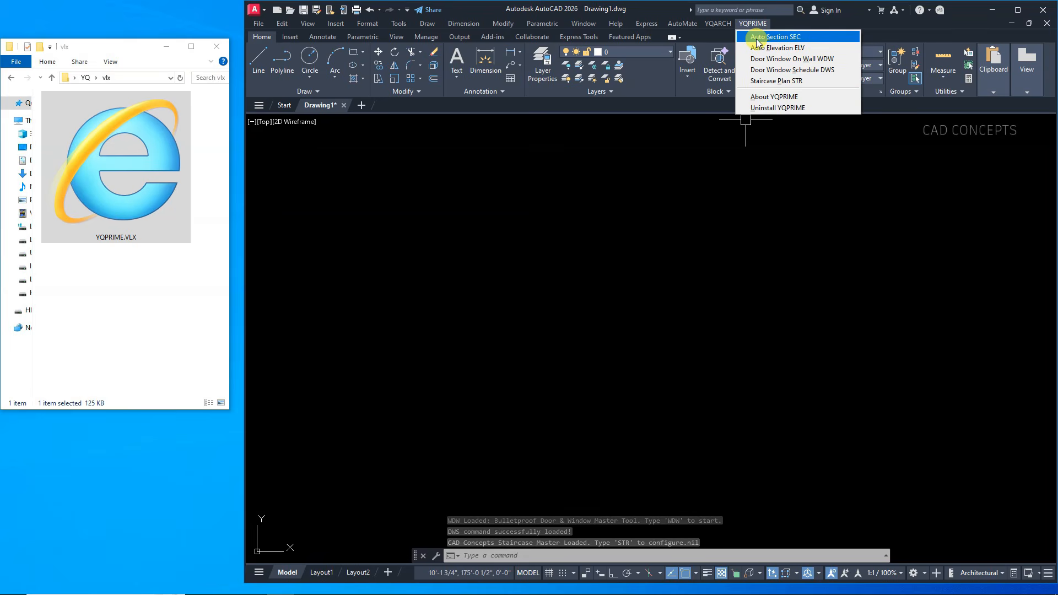
click(774, 36)
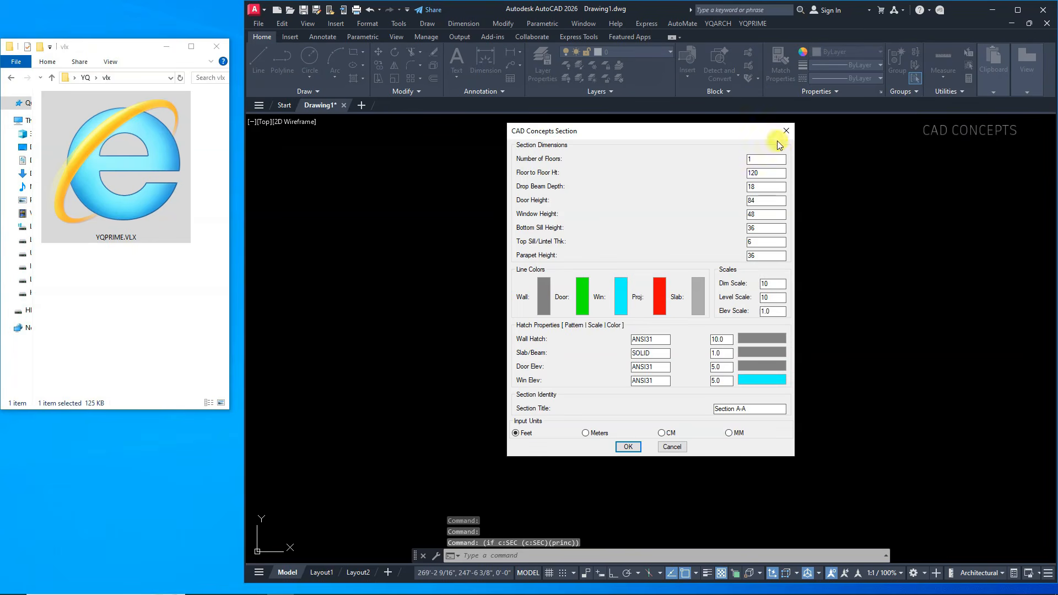
click(786, 131)
click(752, 23)
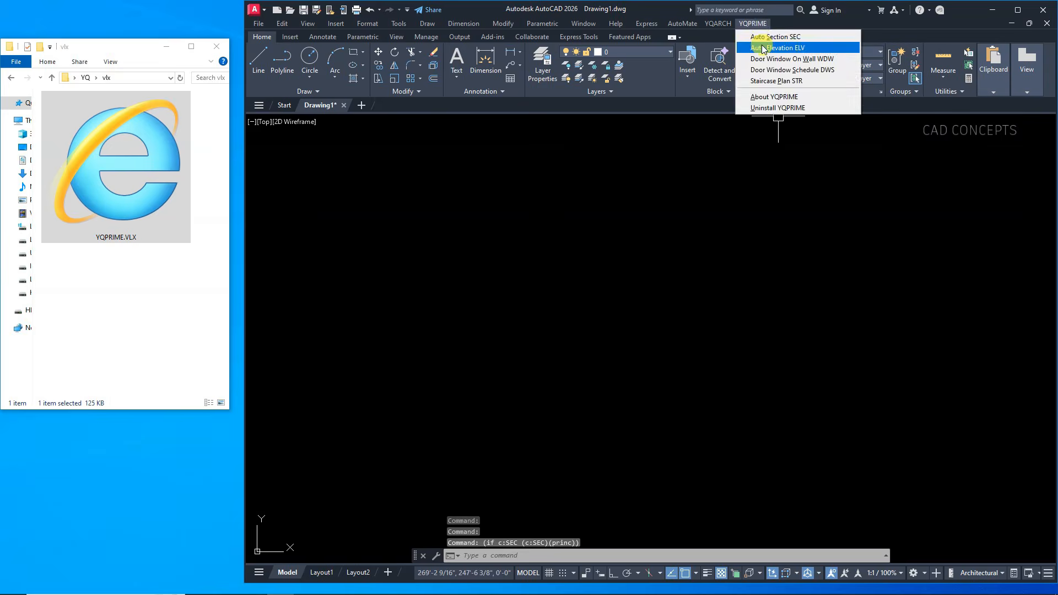
click(763, 48)
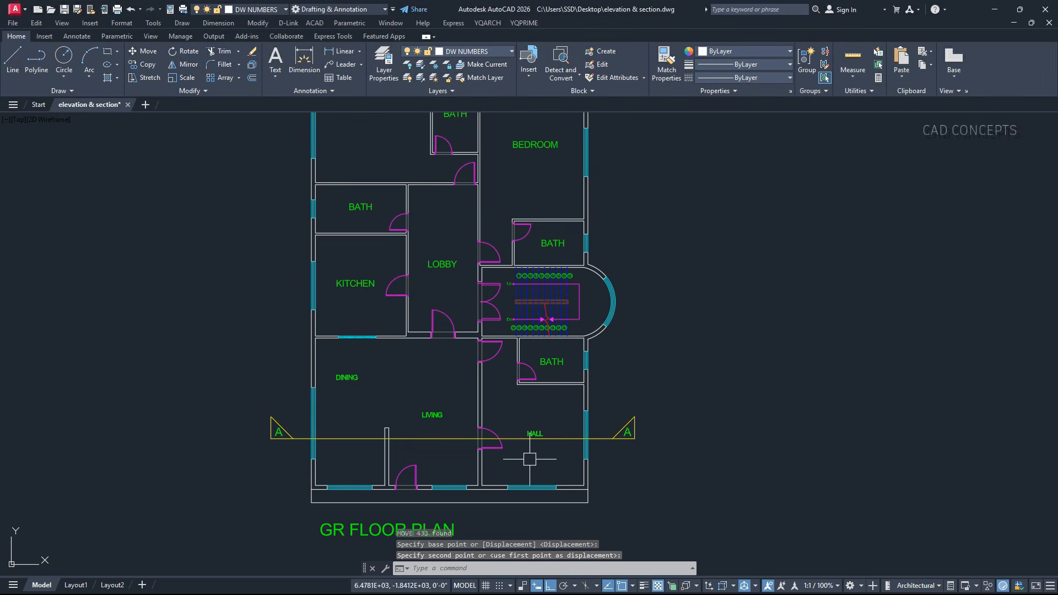
Start SEC in CM: 3 floors, floor height 380, beam 45, door 240, window 140, sill 100, lintel 20, parapet 130
scroll(386, 466, up, 2)
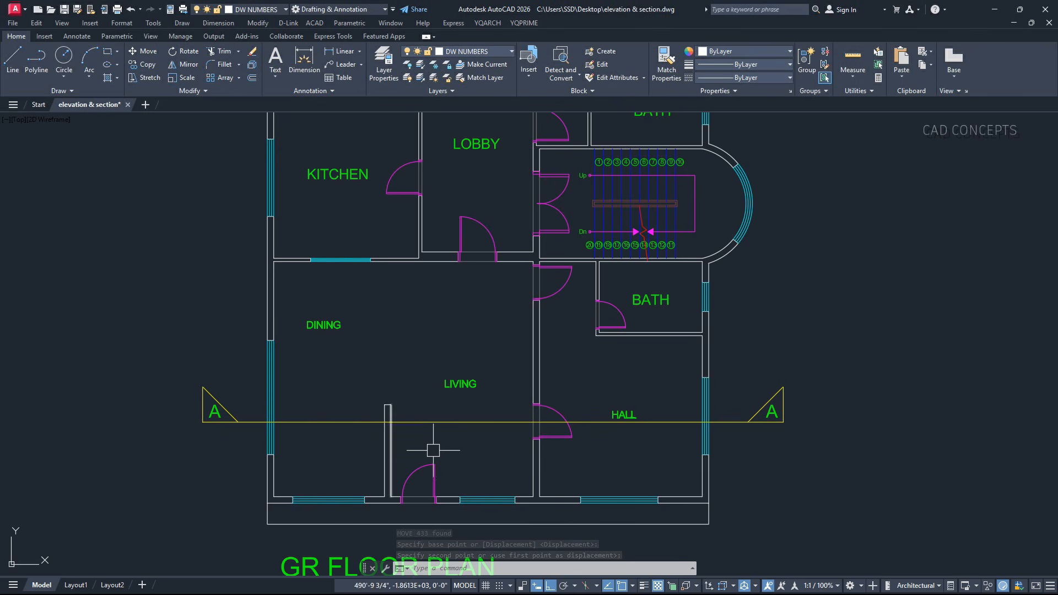
middle_drag(432, 446, 423, 413)
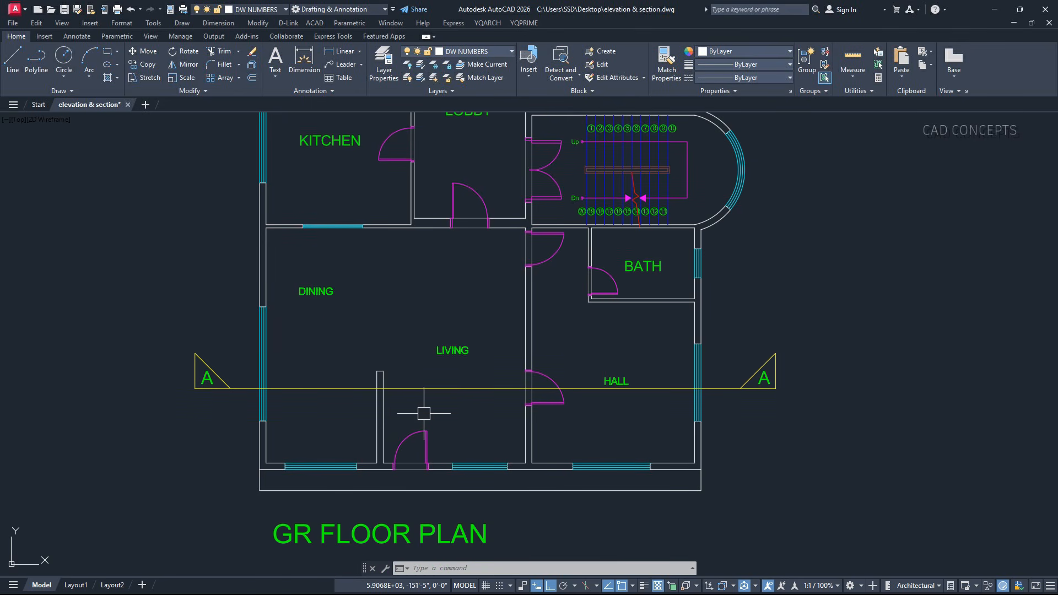
text(SEC)
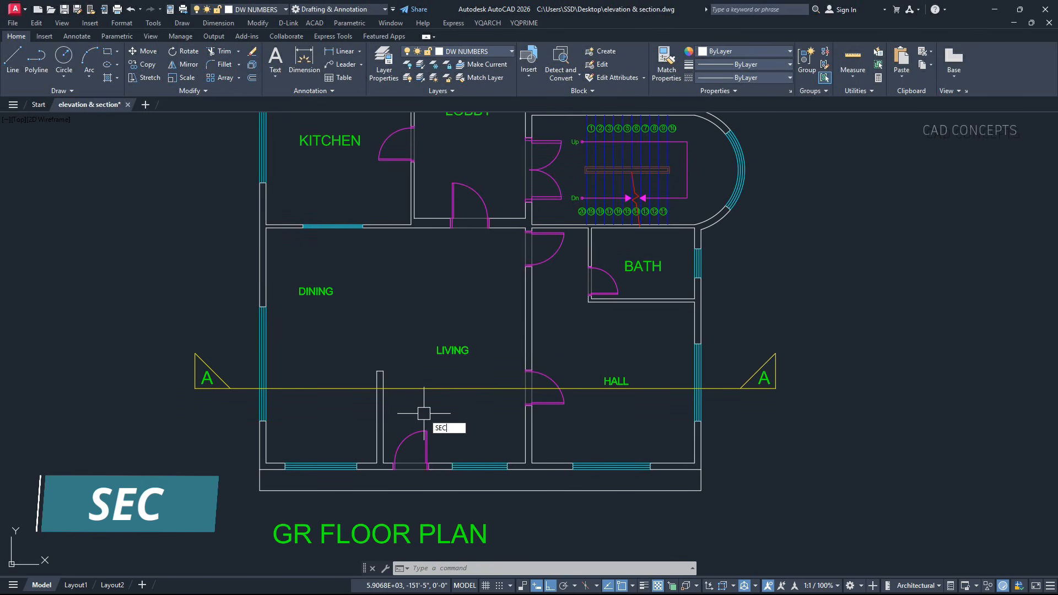
key(Return)
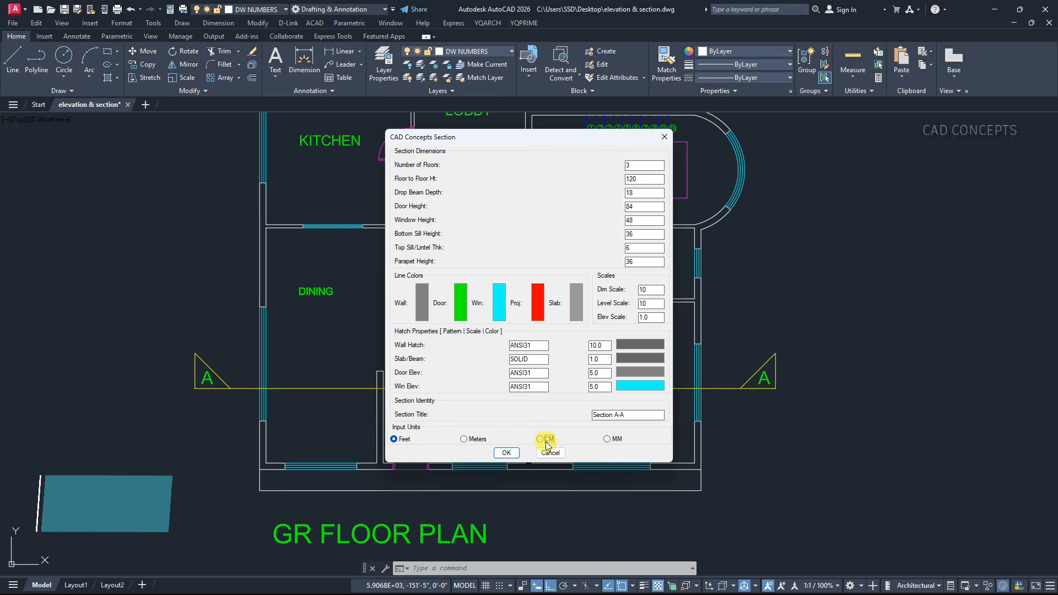
click(540, 438)
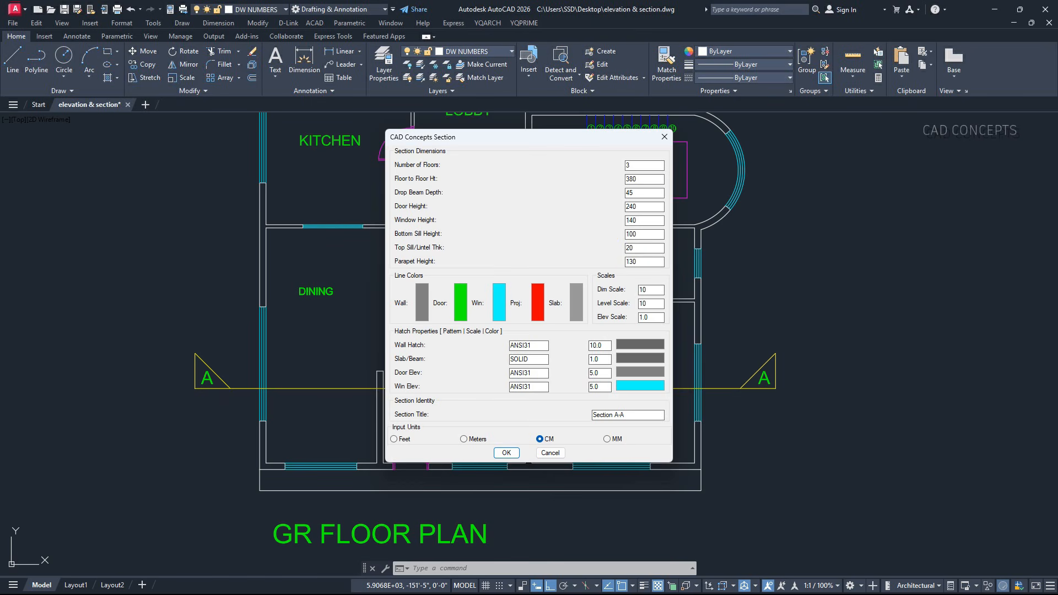
Set the section line colours to white walls, magenta doors, cyan windows, brown projection lines and yellow slabs
click(422, 303)
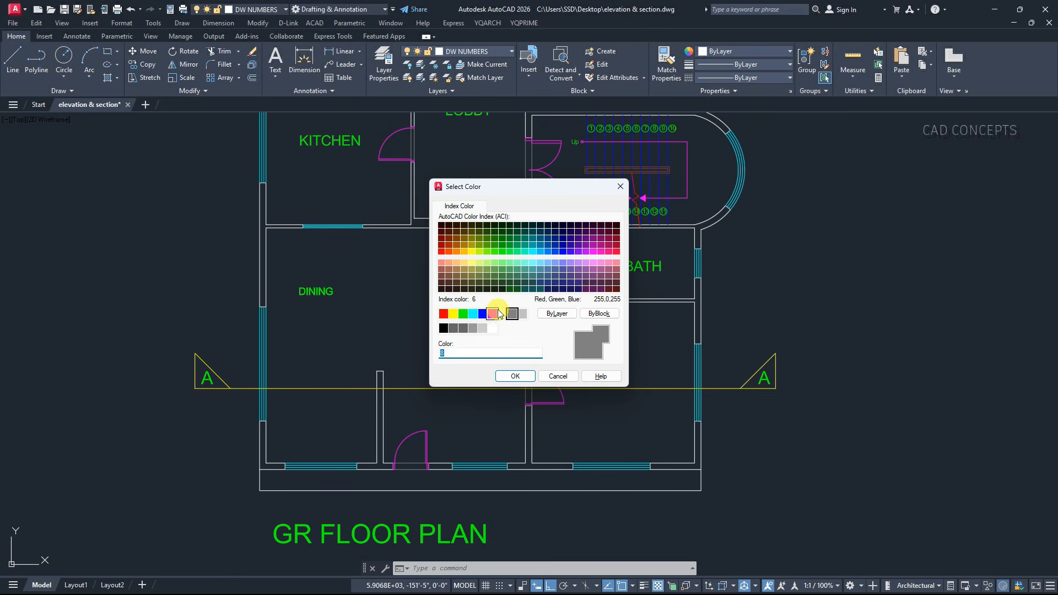
click(462, 313)
click(473, 313)
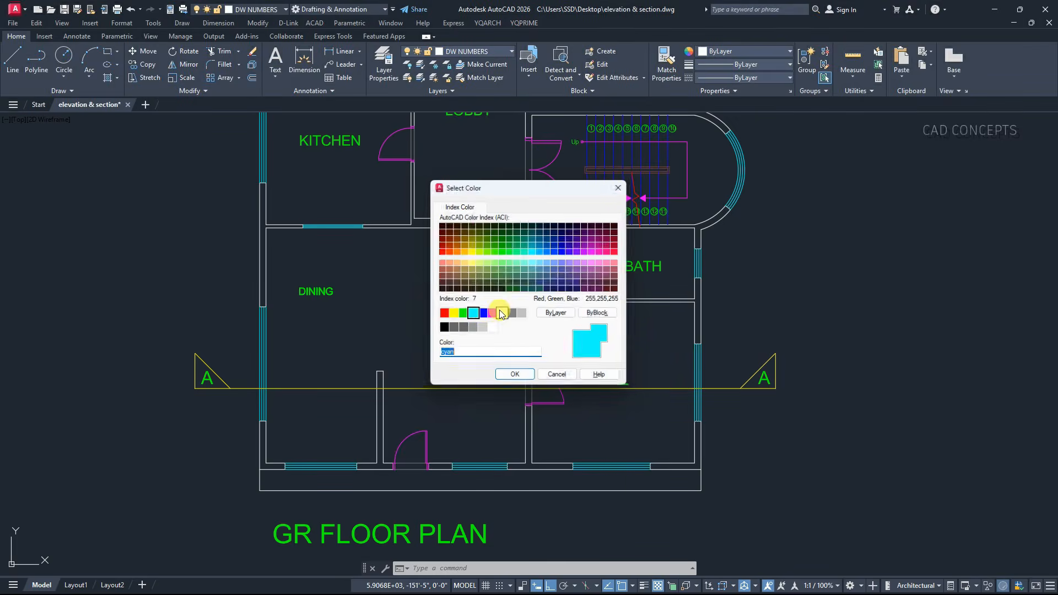
double_click(472, 313)
click(537, 308)
double_click(472, 327)
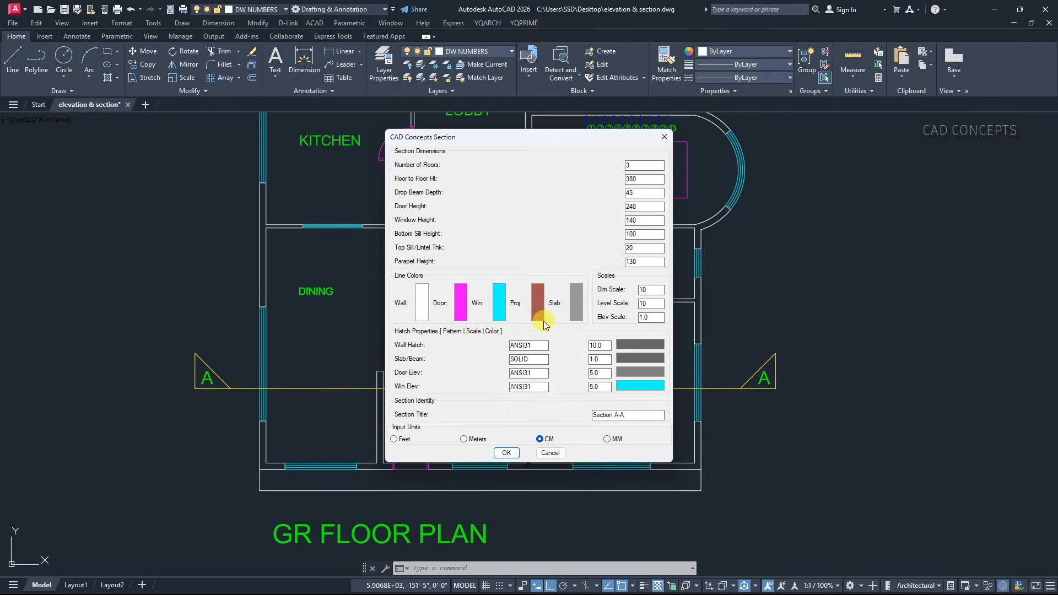
click(537, 309)
key(Escape)
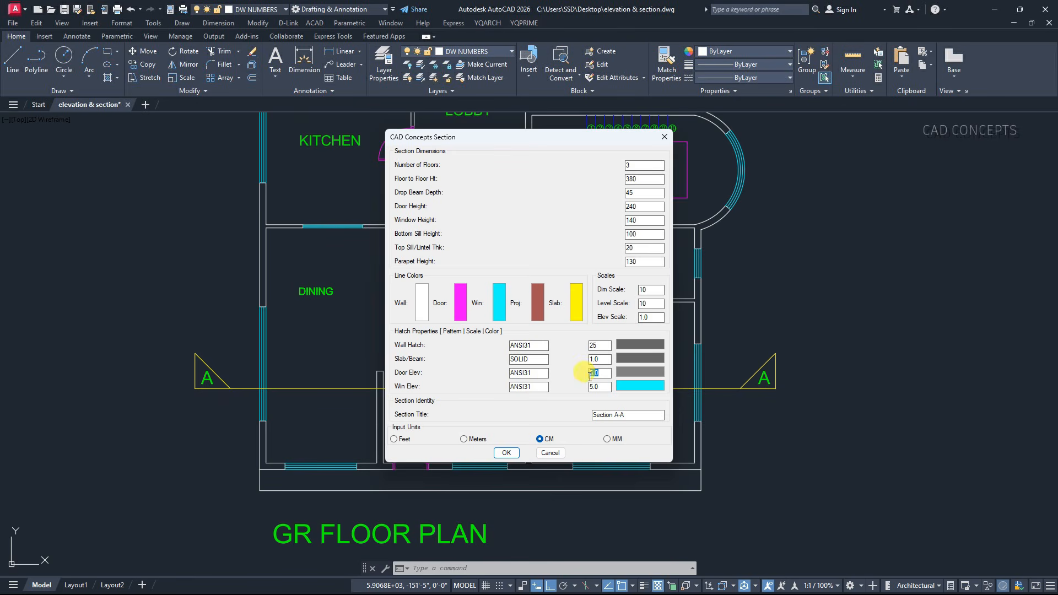
Set the wall, door and window hatch scales to 25 with a brown wall hatch, and accept the section settings
click(649, 347)
click(448, 275)
click(507, 371)
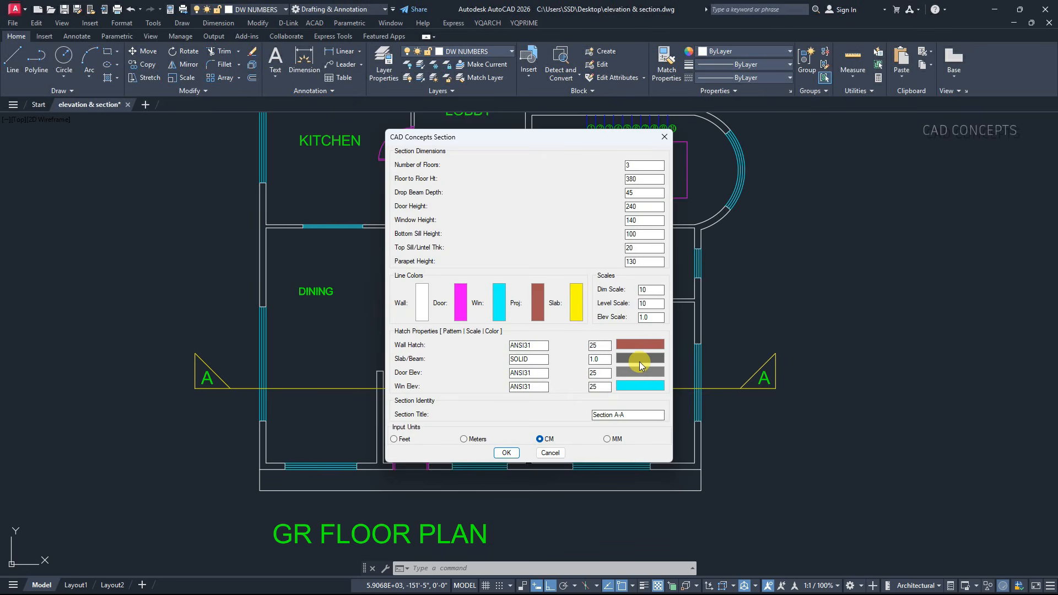
double_click(627, 415)
click(507, 453)
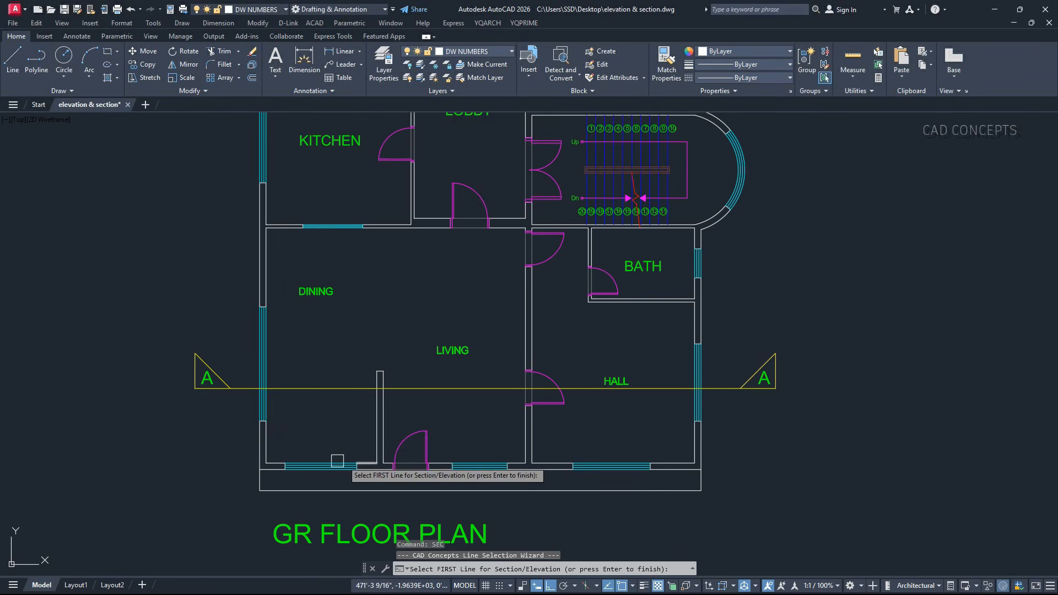
Mark the dining room's outer window crossed by line A-A as a section cut and the kitchen-side window as an elevation
scroll(265, 371, up, 6)
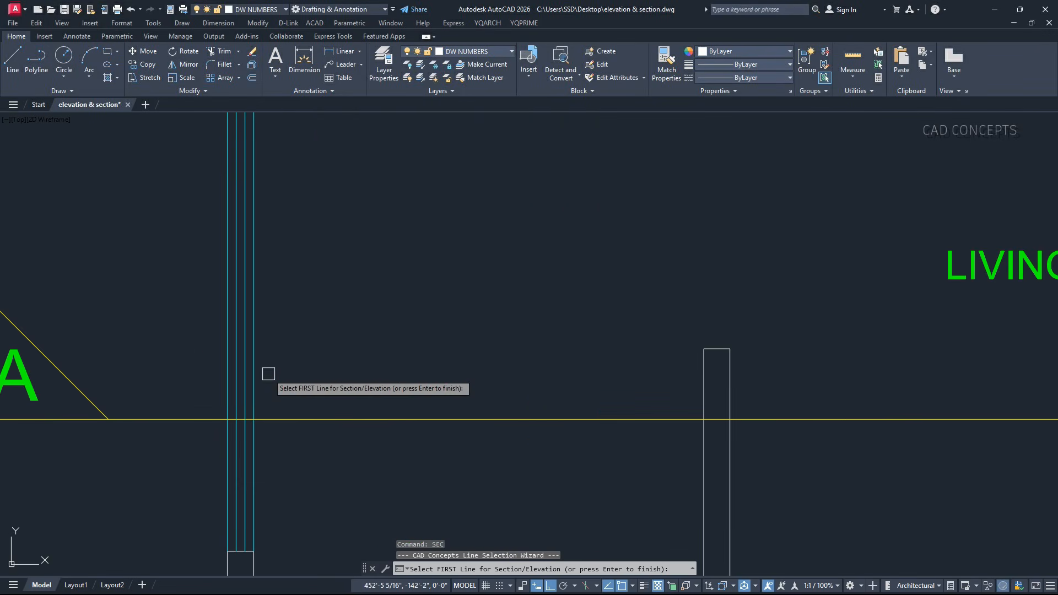
click(228, 372)
click(253, 375)
scroll(251, 407, down, 6)
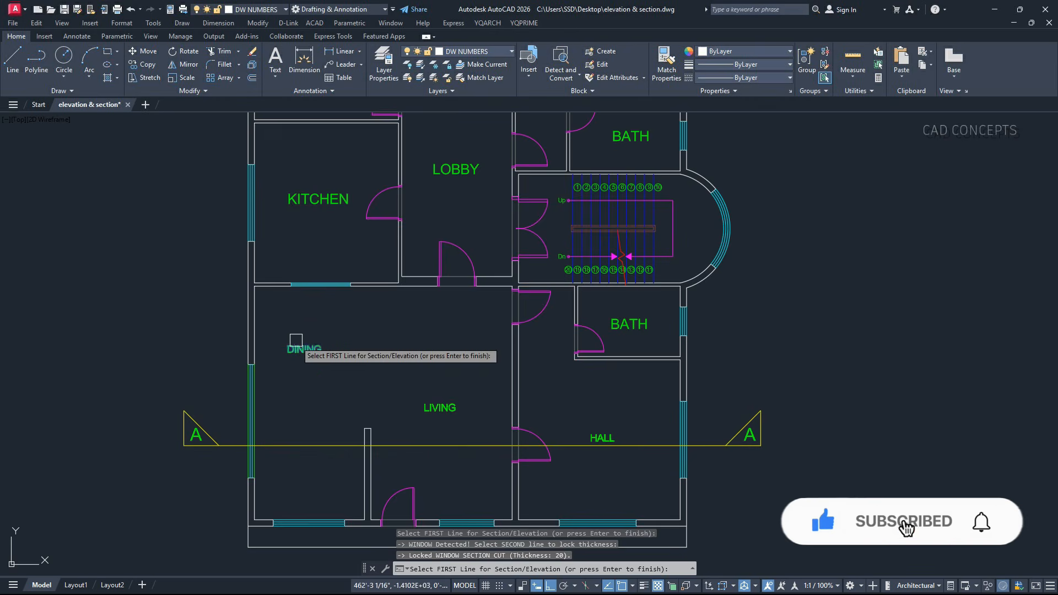
scroll(301, 286, up, 6)
click(309, 291)
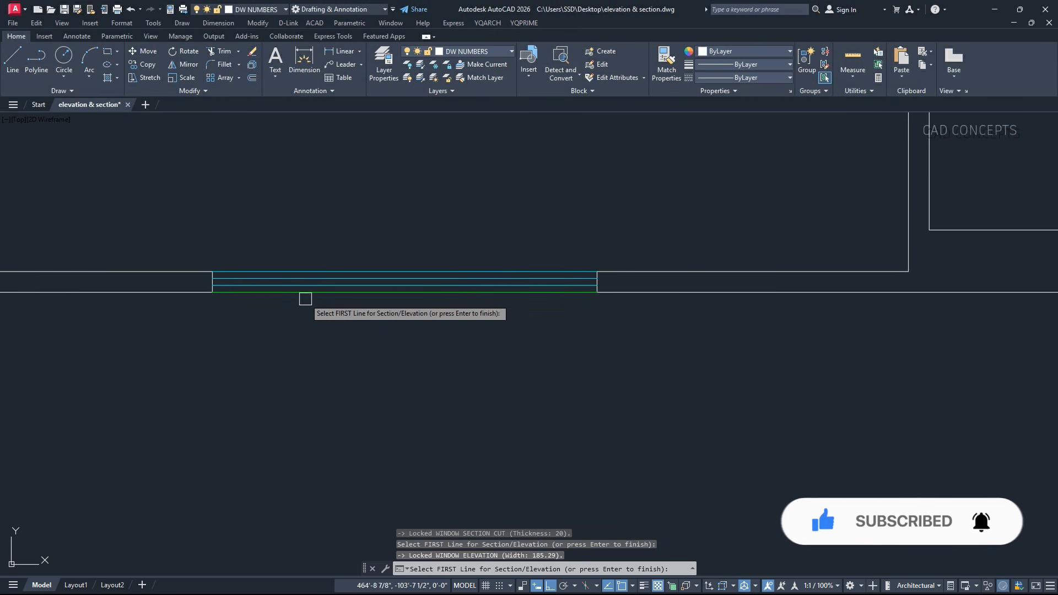
Mark the short partition wall crossed by line A-A as a section cut and the lobby door as an elevation
scroll(246, 300, down, 5)
click(357, 543)
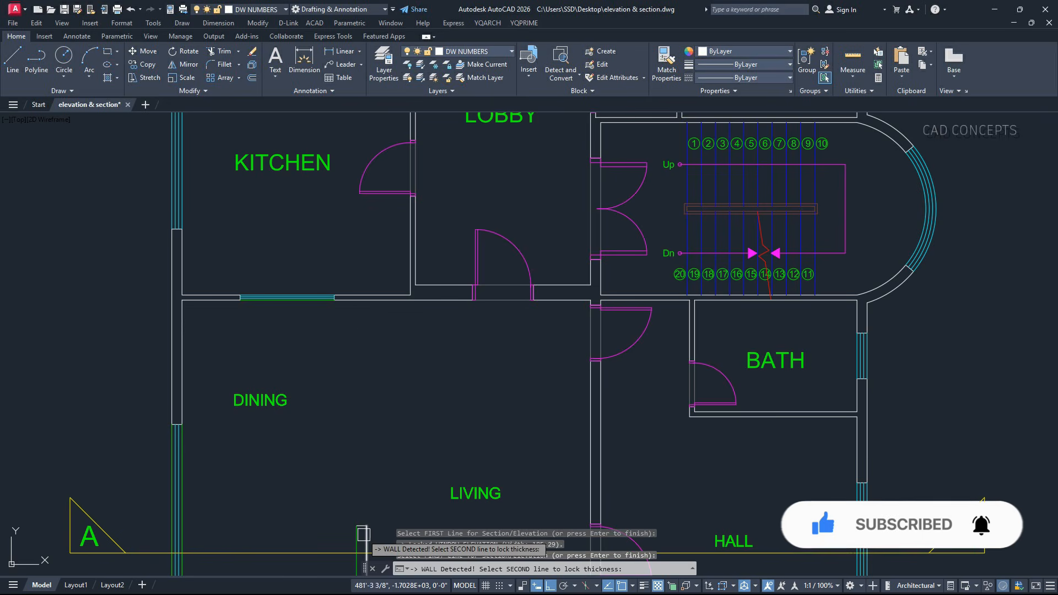
click(366, 543)
click(490, 297)
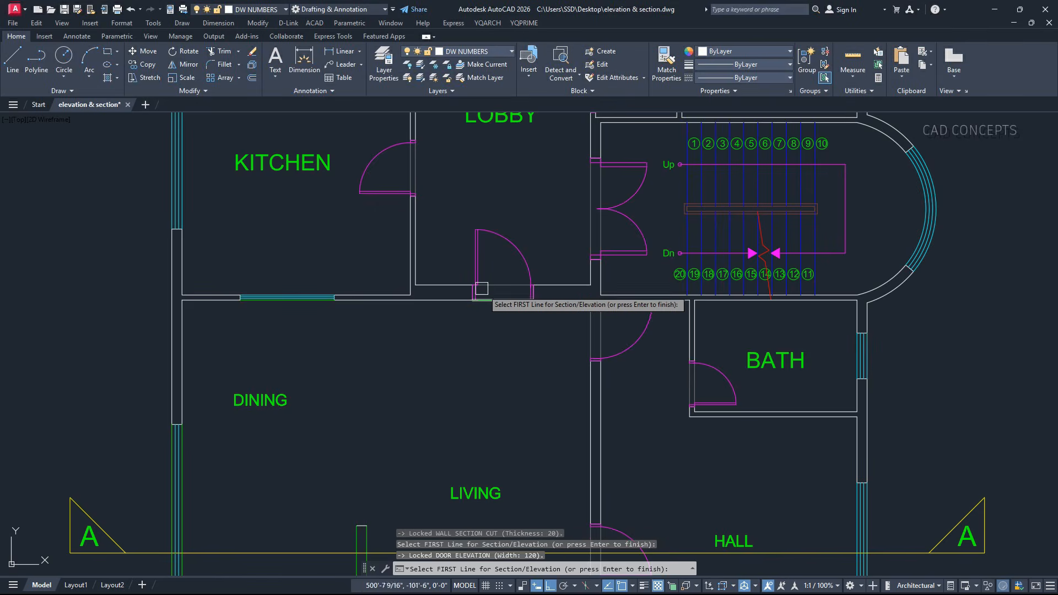
Mark the door between living and hall as a section cut and the bath wall corner as a projection line
scroll(493, 330, down, 5)
scroll(538, 386, up, 6)
click(538, 386)
click(523, 362)
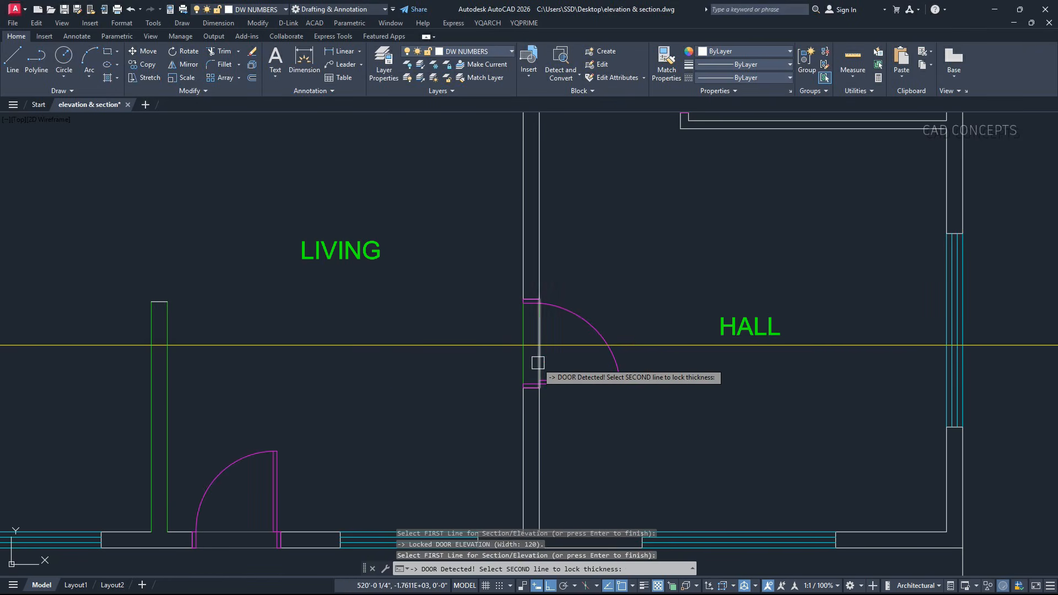
scroll(530, 403, down, 3)
scroll(606, 264, up, 5)
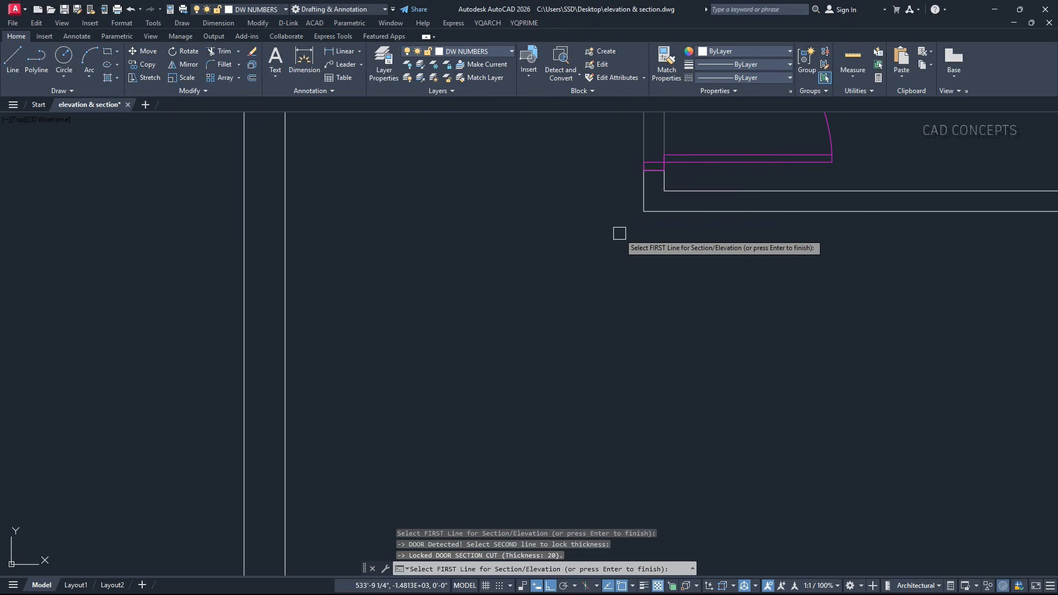
click(640, 198)
Mark the hall's outer window crossed by line A-A as a section cut and finish the line selection
scroll(594, 243, down, 5)
scroll(761, 383, up, 5)
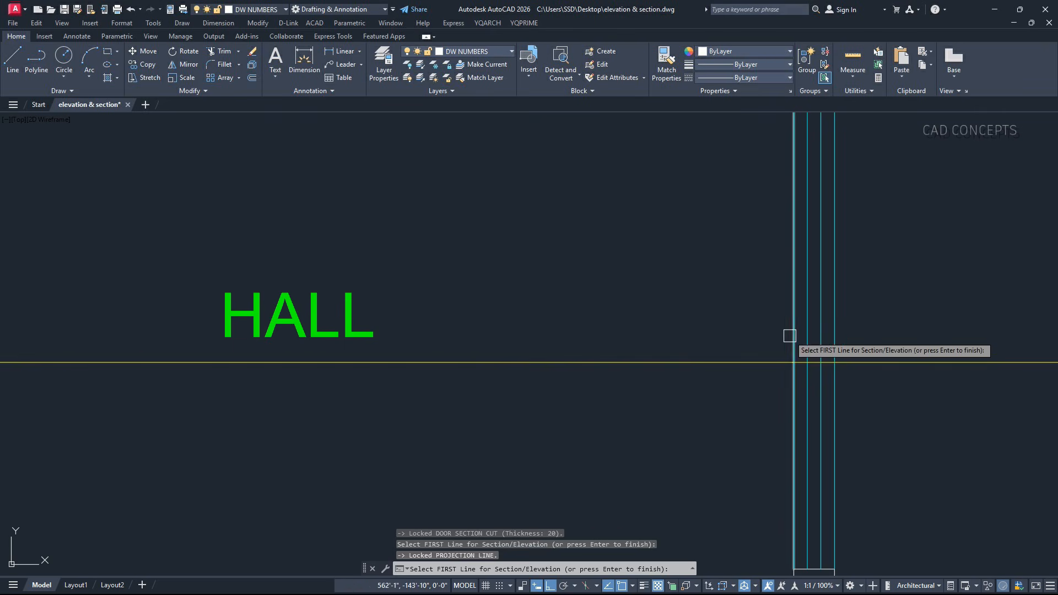
click(793, 337)
click(832, 337)
scroll(814, 354, down, 5)
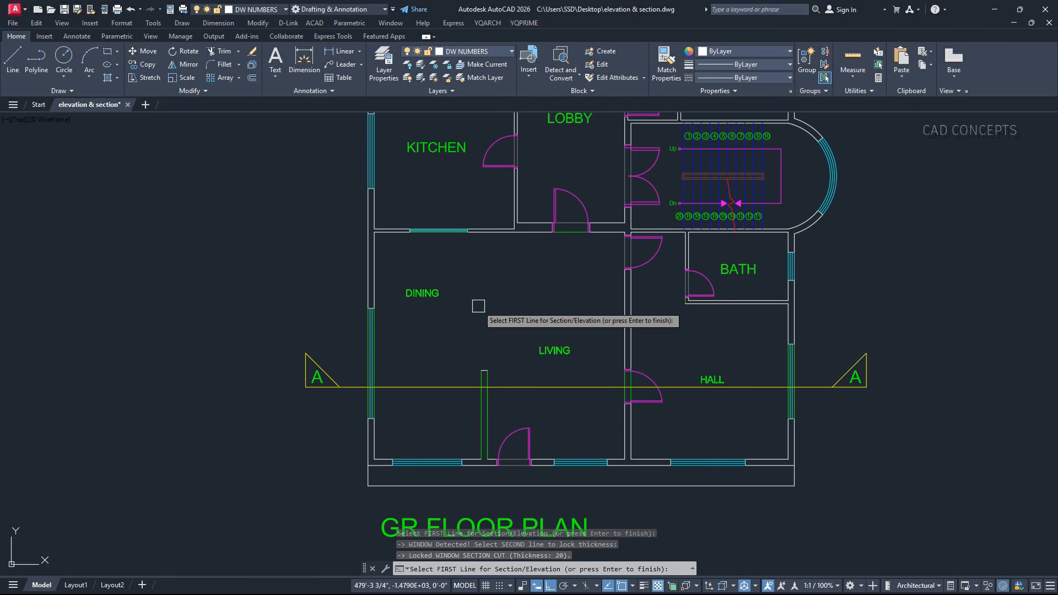
key(Return)
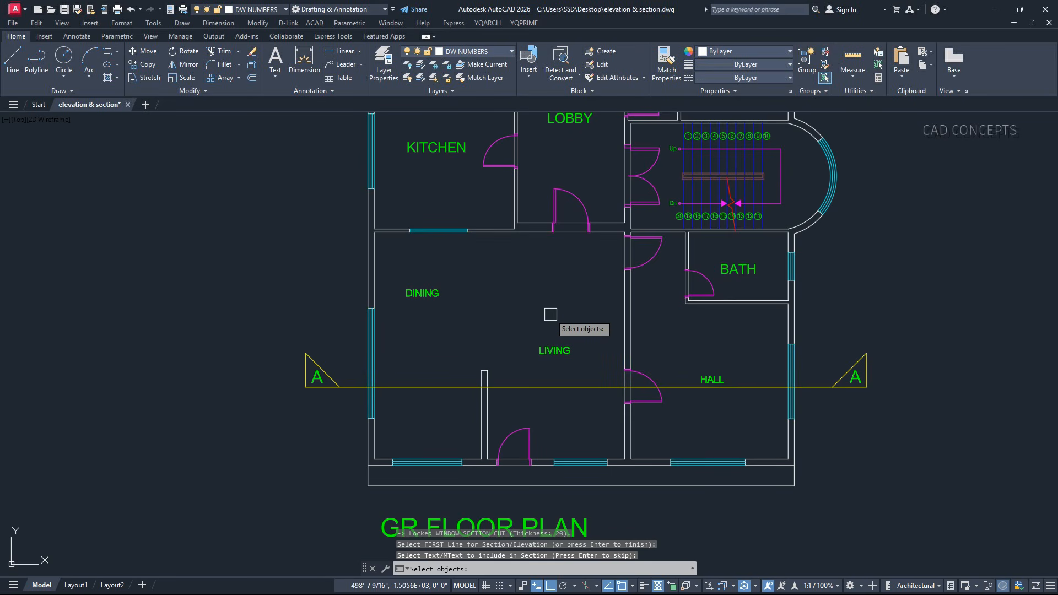
Include the DINING, LIVING and HALL room labels in the section
click(422, 293)
click(553, 351)
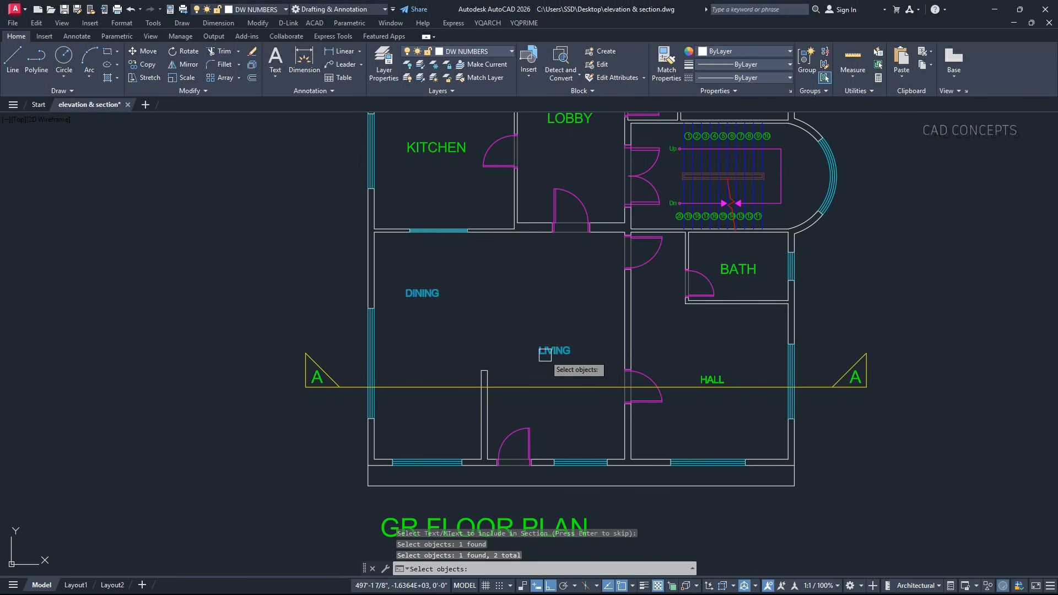
click(692, 375)
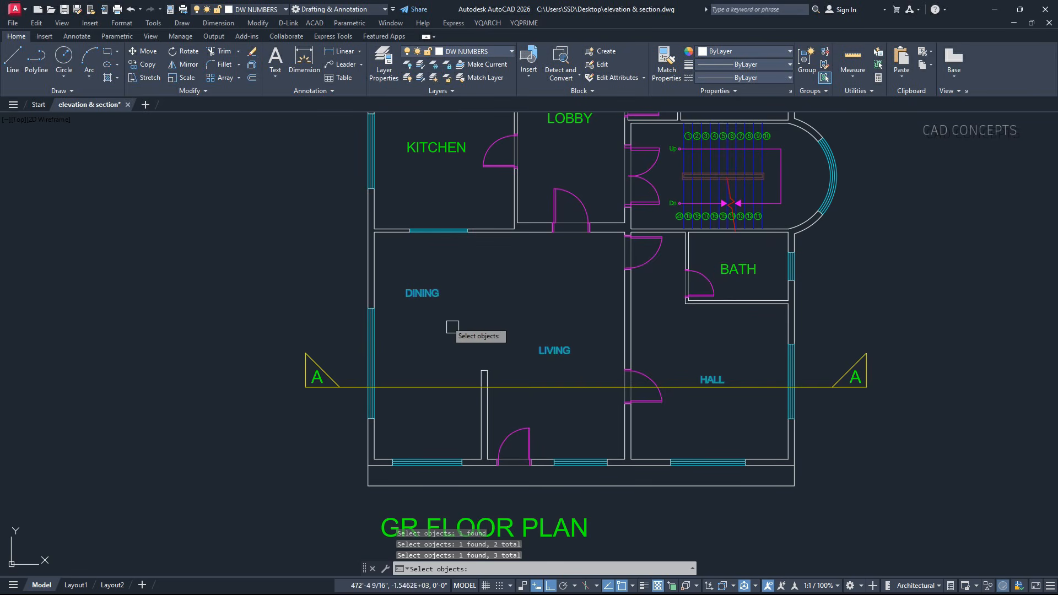
key(Return)
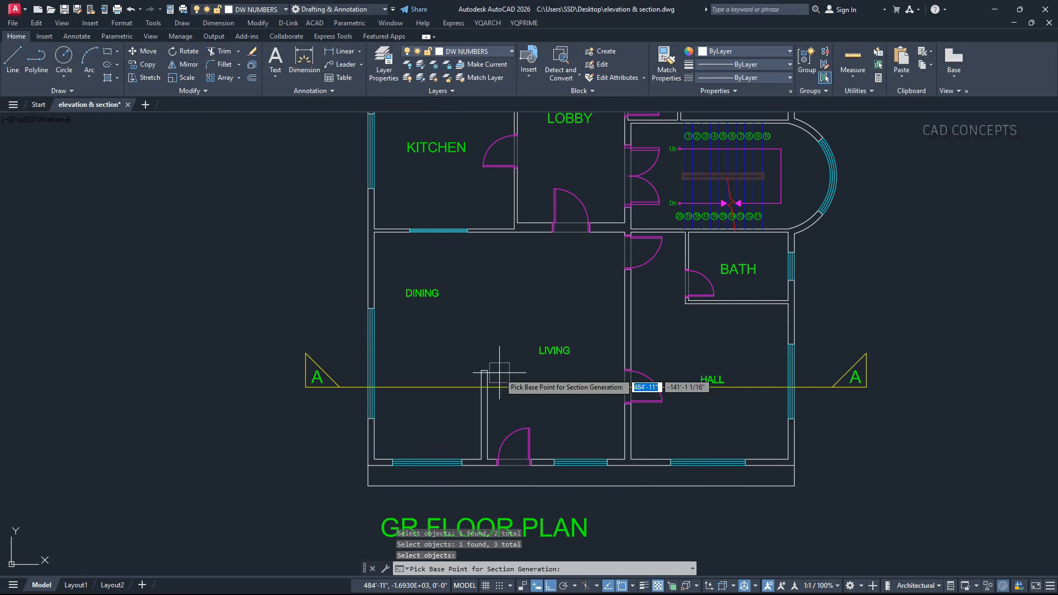
Generate Section A-A from a base point in the empty space beside the ground floor plan
scroll(480, 373, down, 6)
scroll(415, 438, up, 2)
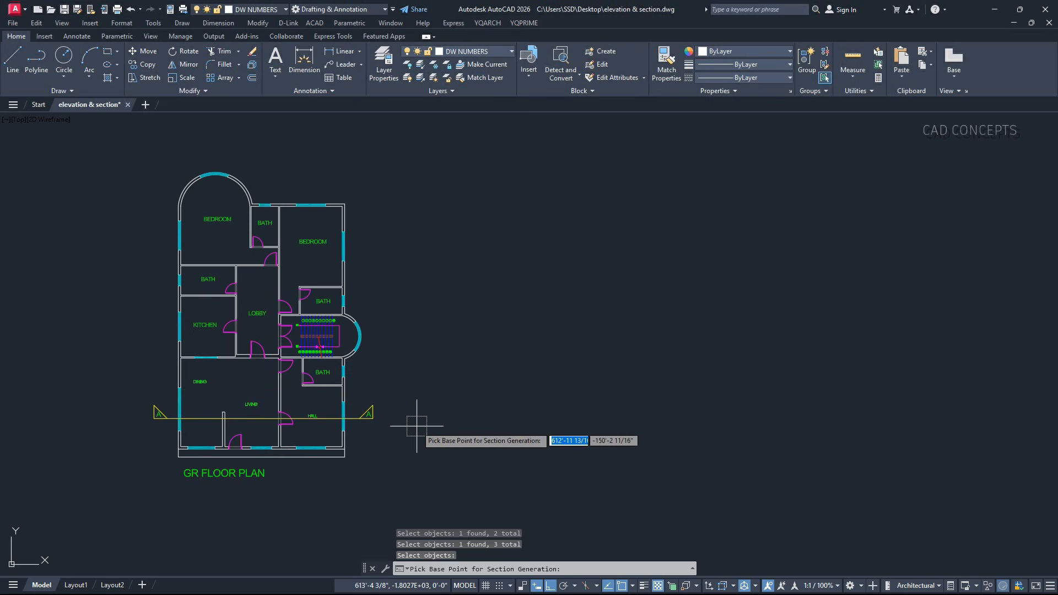
scroll(417, 426, up, 3)
click(280, 485)
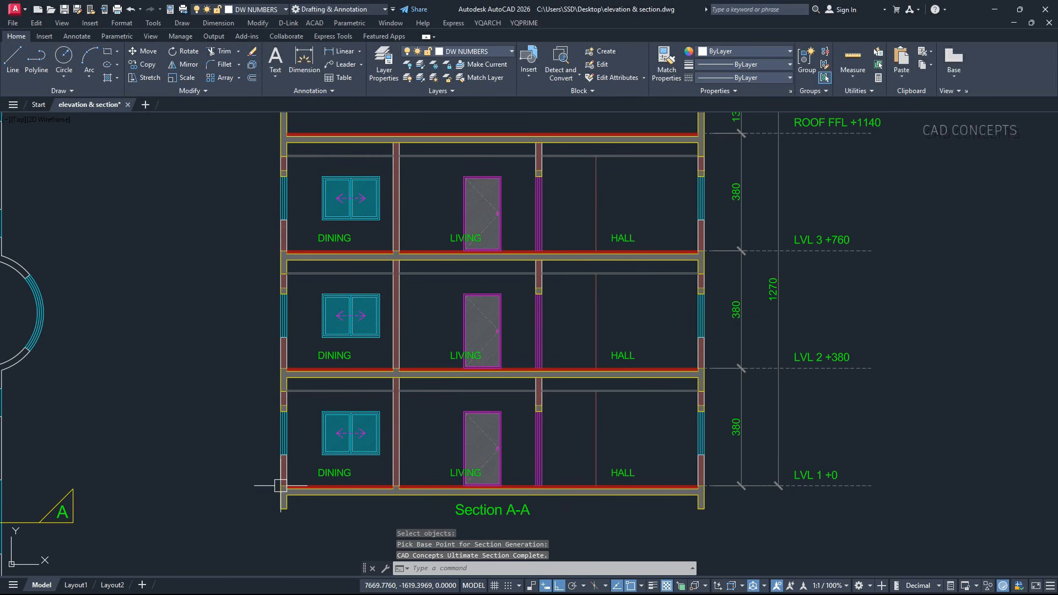
mouse_move(302, 452)
middle_down()
mouse_move(292, 491)
mouse_move(311, 507)
middle_up()
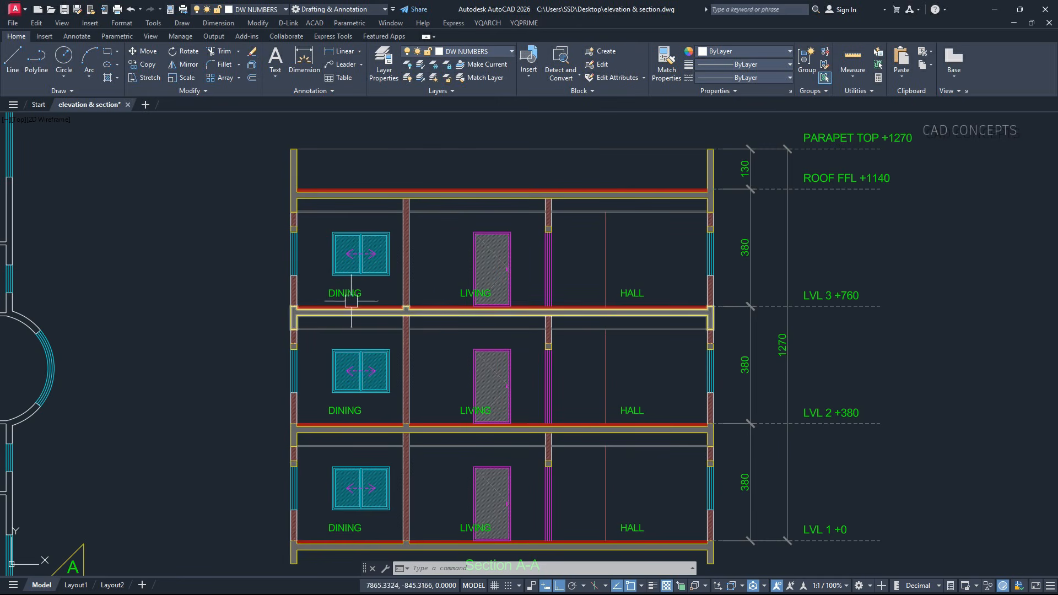
Measure the heights of the ground-level living room door and dining room window in Section A-A with temporary linear dimensions
scroll(282, 221, up, 5)
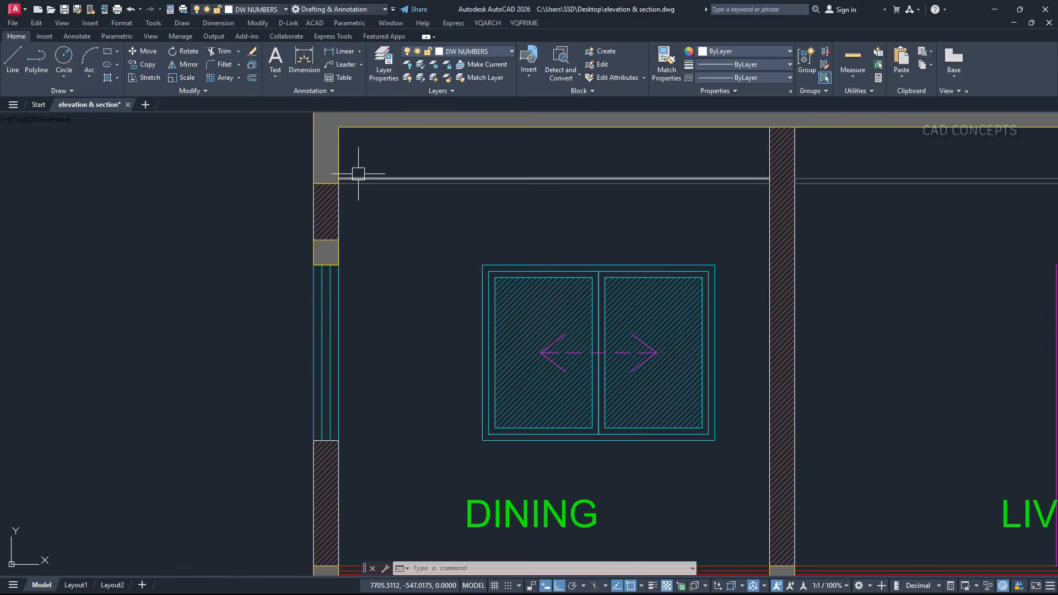
scroll(354, 193, down, 5)
scroll(396, 465, up, 3)
scroll(337, 389, down, 3)
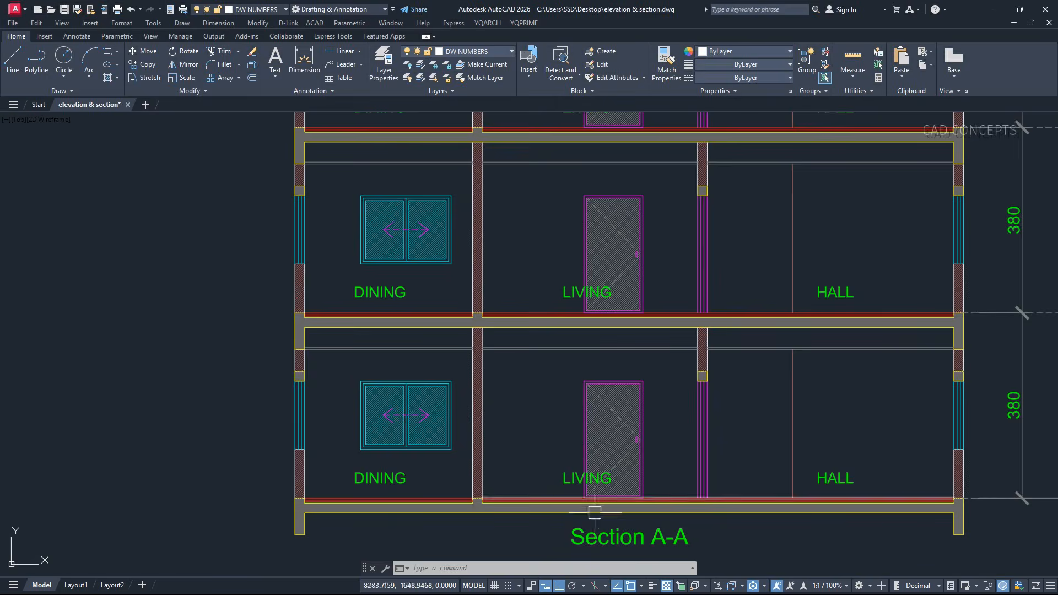
scroll(601, 507, up, 2)
click(340, 51)
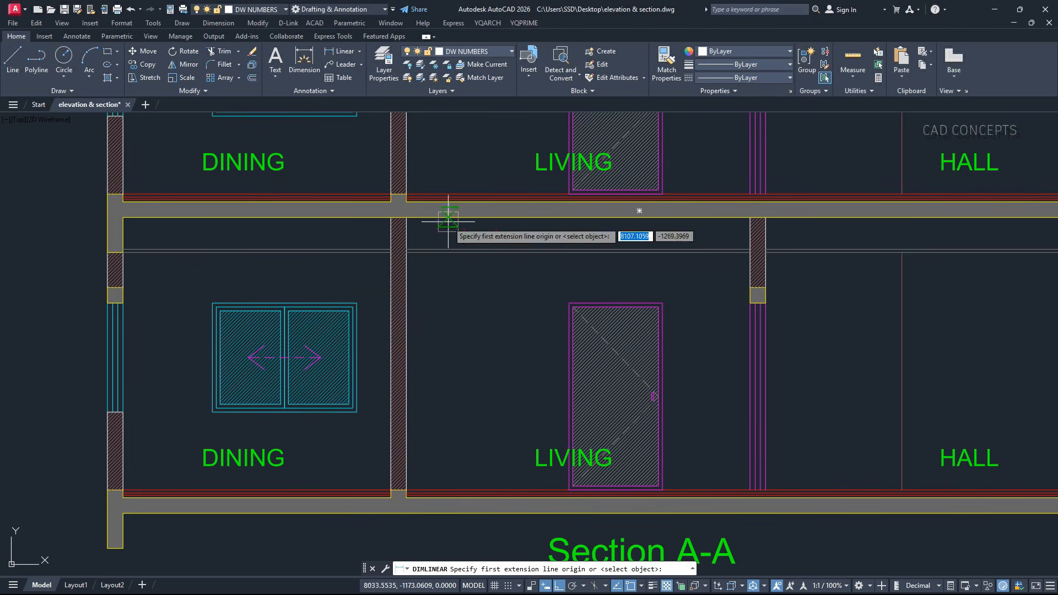
key(Return)
click(568, 369)
key(Escape)
key(Return)
key(Return)
click(357, 370)
key(Escape)
Measure the edge beam's depth at the dining-side outer wall, both overall and below the slab, with temporary linear dimensions
middle_drag(101, 234, 118, 325)
key(Return)
key(Return)
click(119, 321)
key(Escape)
key(Return)
click(122, 344)
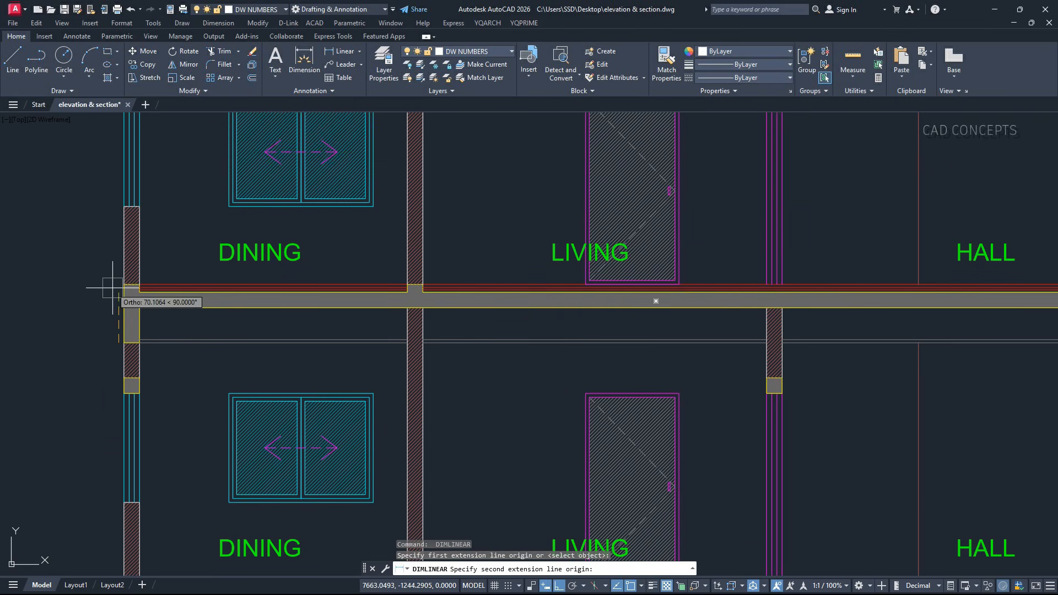
click(113, 283)
key(Escape)
key(Return)
click(120, 340)
click(140, 307)
key(Escape)
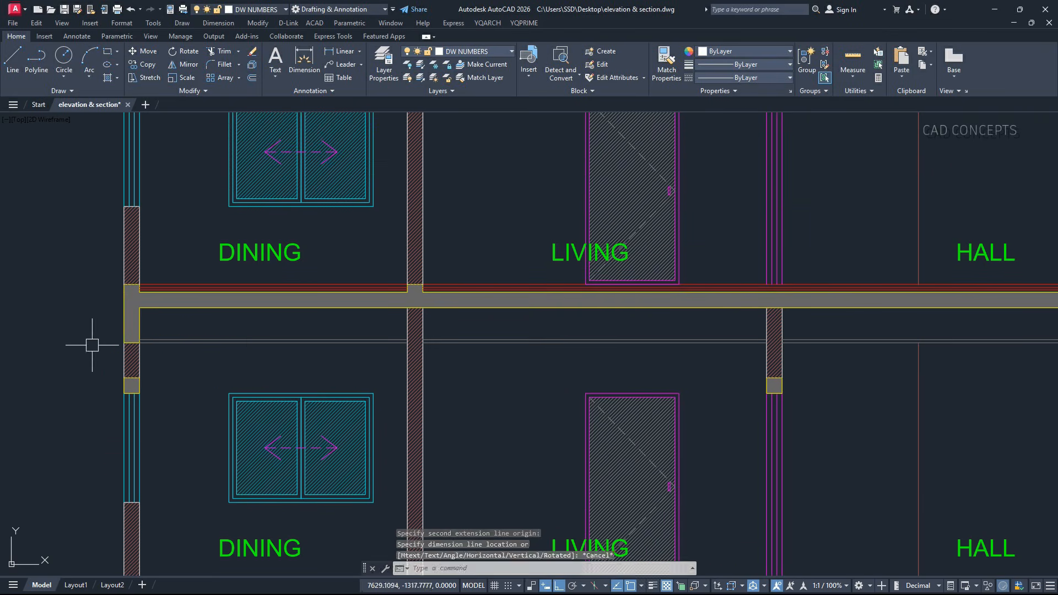
Measure the lintel above the outer dining room window with a temporary linear dimension and leave the dimension command
key(Return)
scroll(119, 390, up, 2)
key(Return)
click(132, 384)
scroll(91, 413, down, 2)
key(Escape)
key(Return)
key(Return)
scroll(680, 413, down, 3)
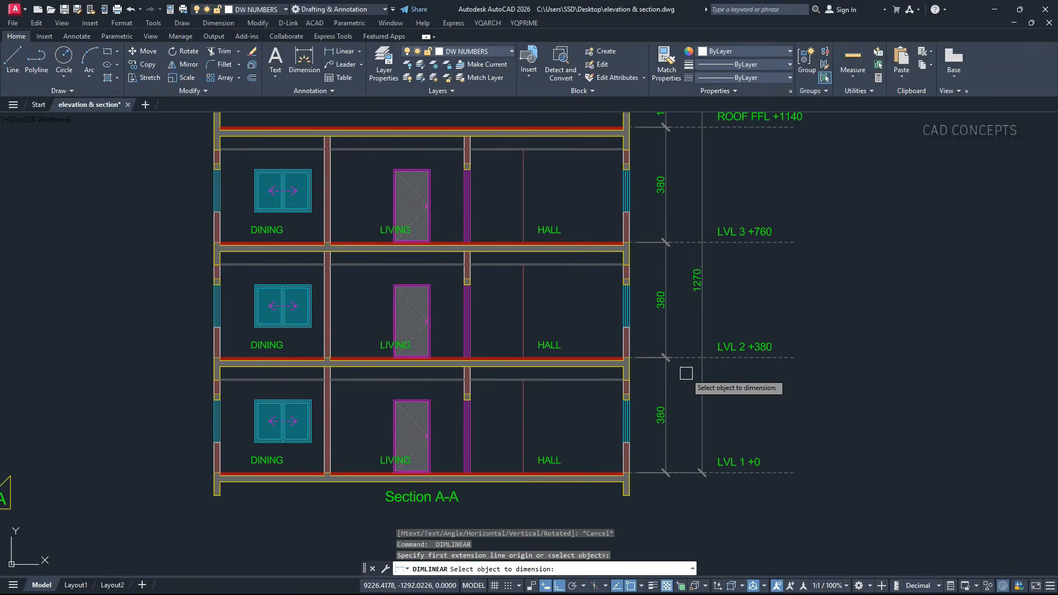
scroll(500, 401, up, 4)
key(Escape)
Examine the generated Section A-A, including the floor slabs, plinth, interior wall cuts and level dimensions
scroll(487, 280, down, 3)
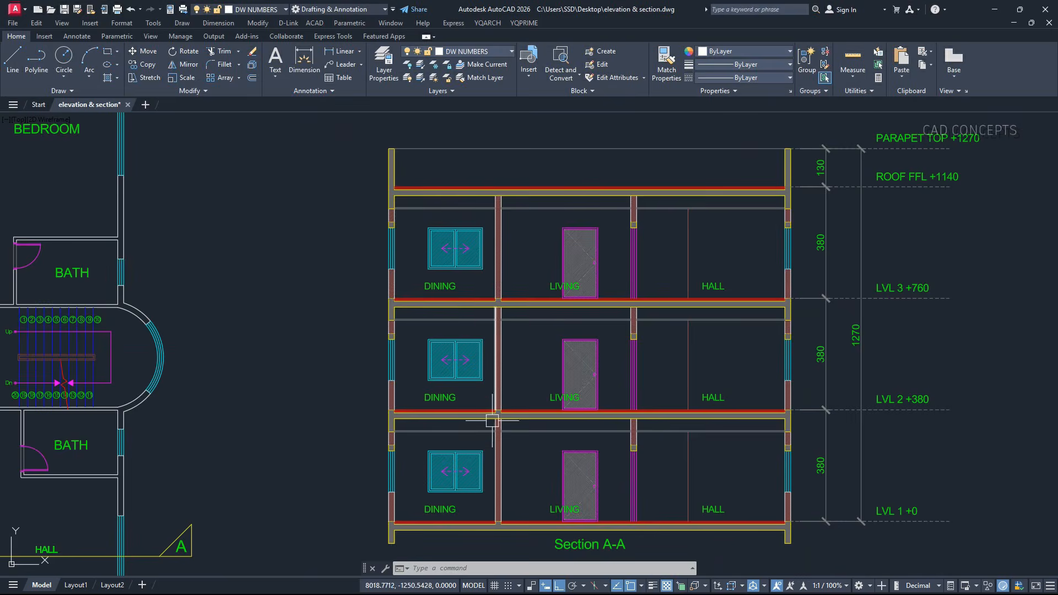
scroll(490, 422, up, 4)
scroll(474, 374, down, 1)
scroll(468, 321, down, 3)
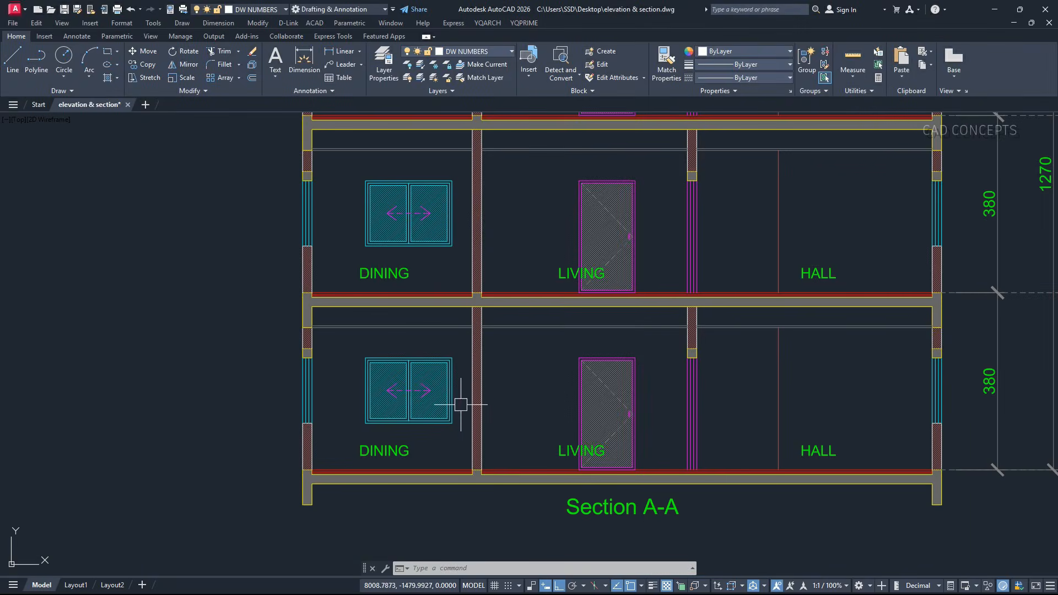
scroll(471, 468, up, 5)
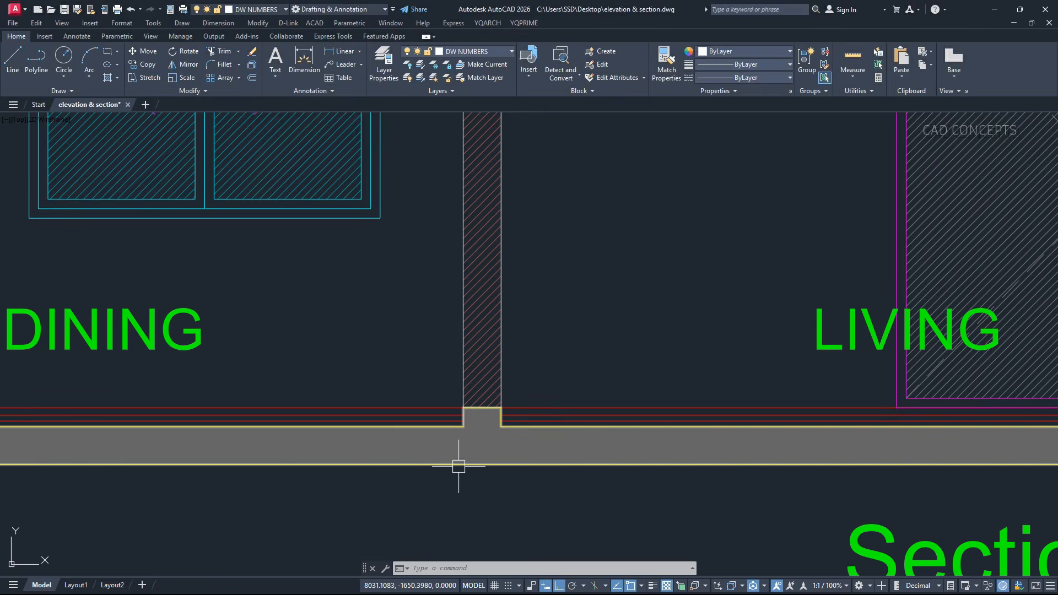
scroll(458, 466, down, 3)
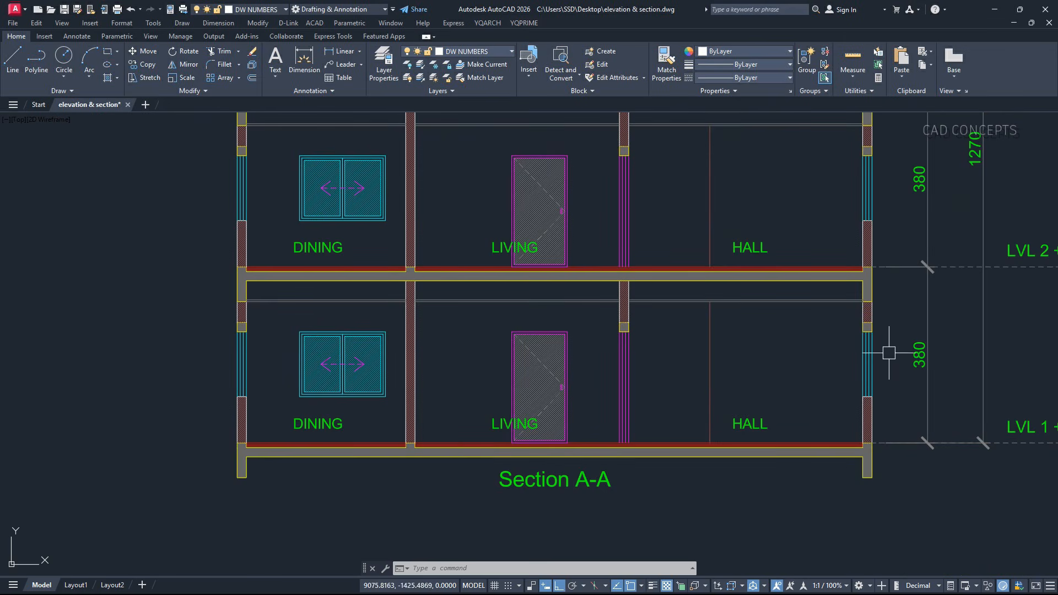
scroll(661, 463, down, 2)
middle_drag(699, 373, 695, 461)
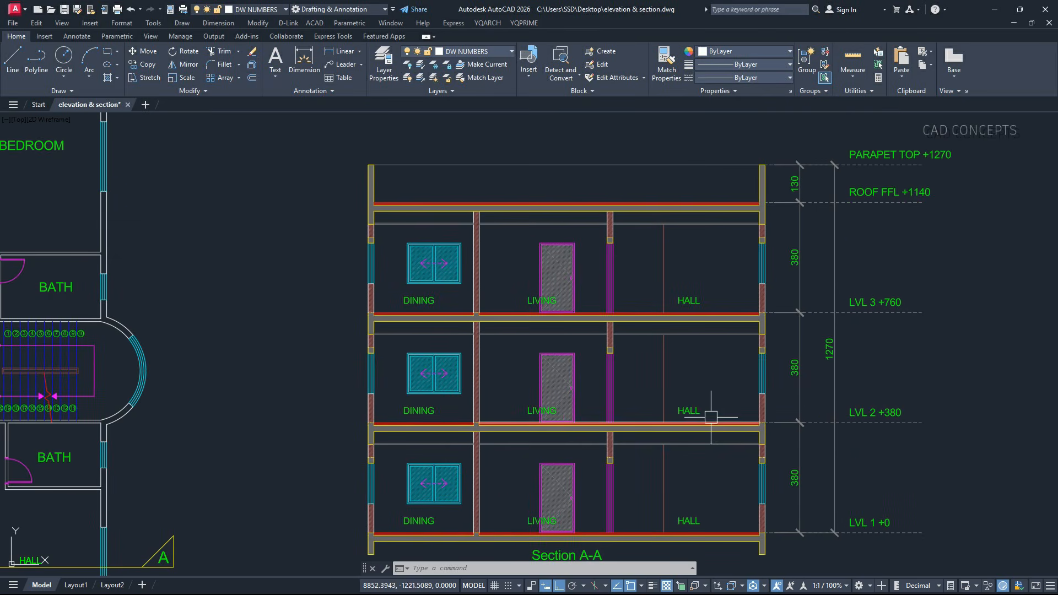
scroll(708, 425, down, 2)
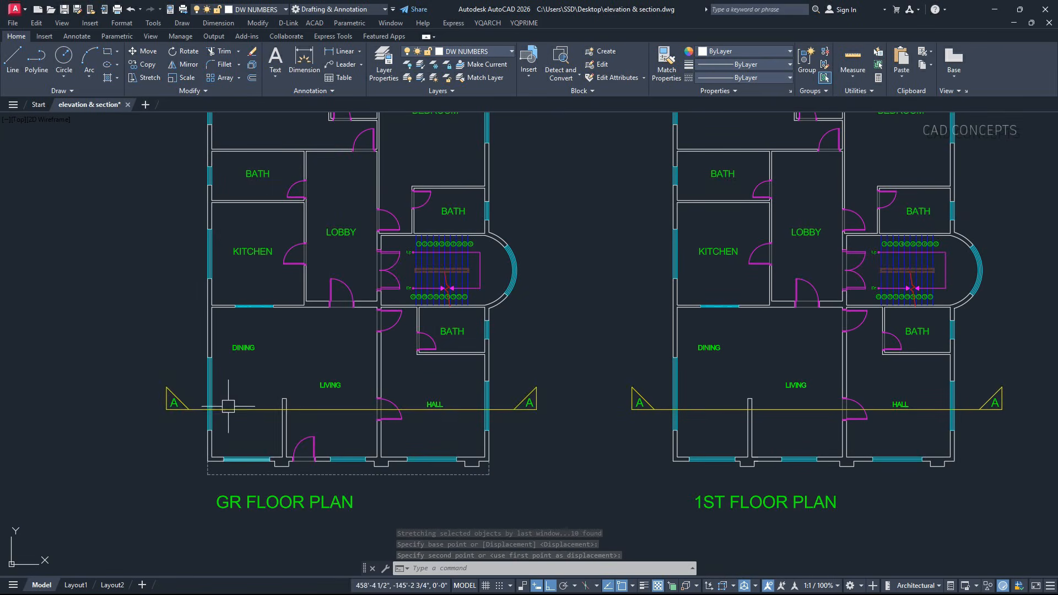
Start the ELV elevation tool, choose the G+1 Floors configuration with the Front view, and proceed to generating the elevation
scroll(401, 448, up, 2)
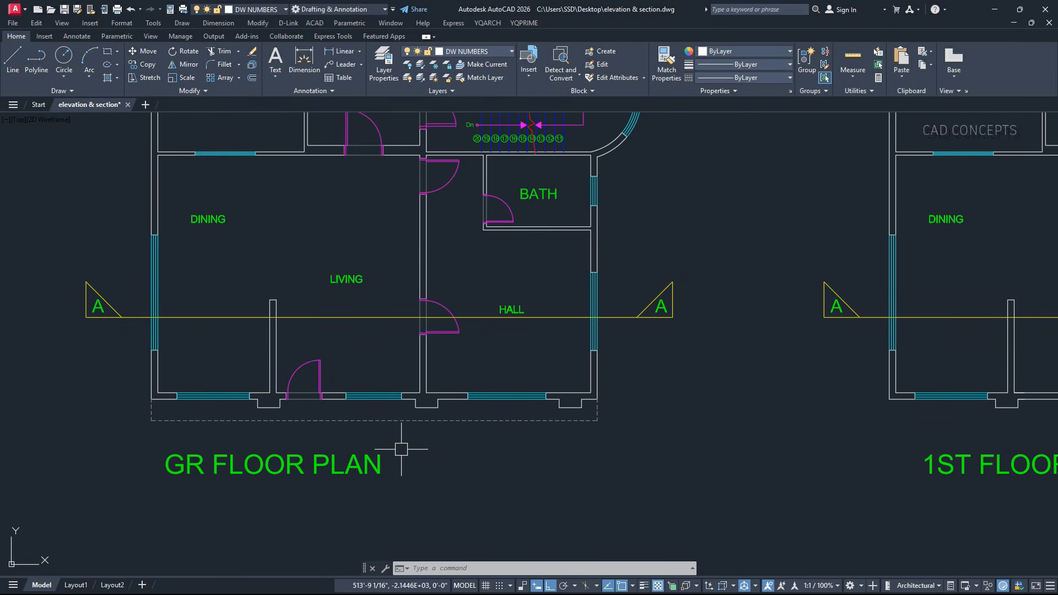
text(ELV)
key(Return)
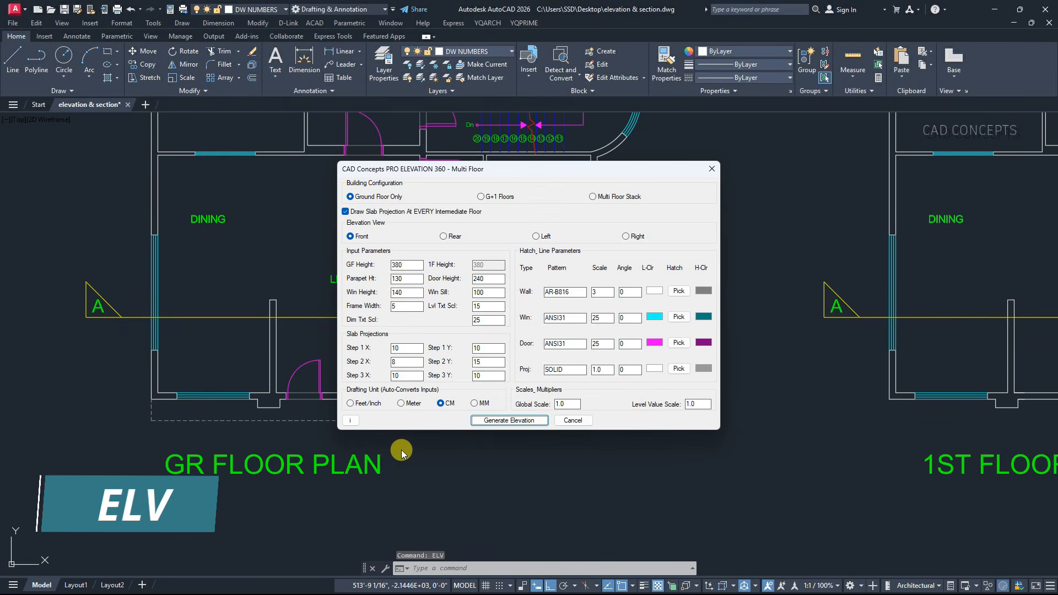
click(482, 198)
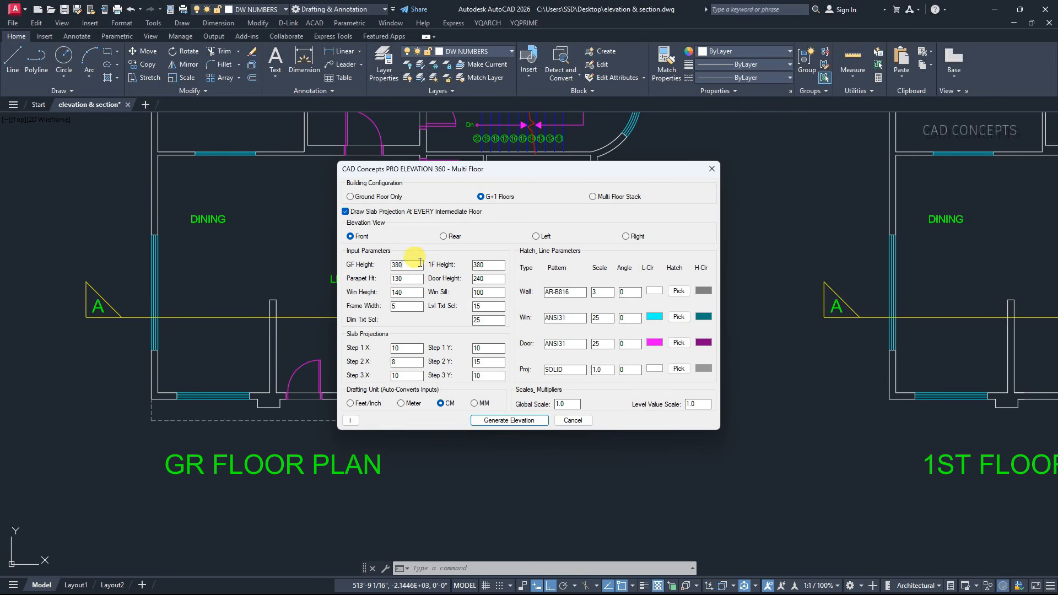
click(405, 292)
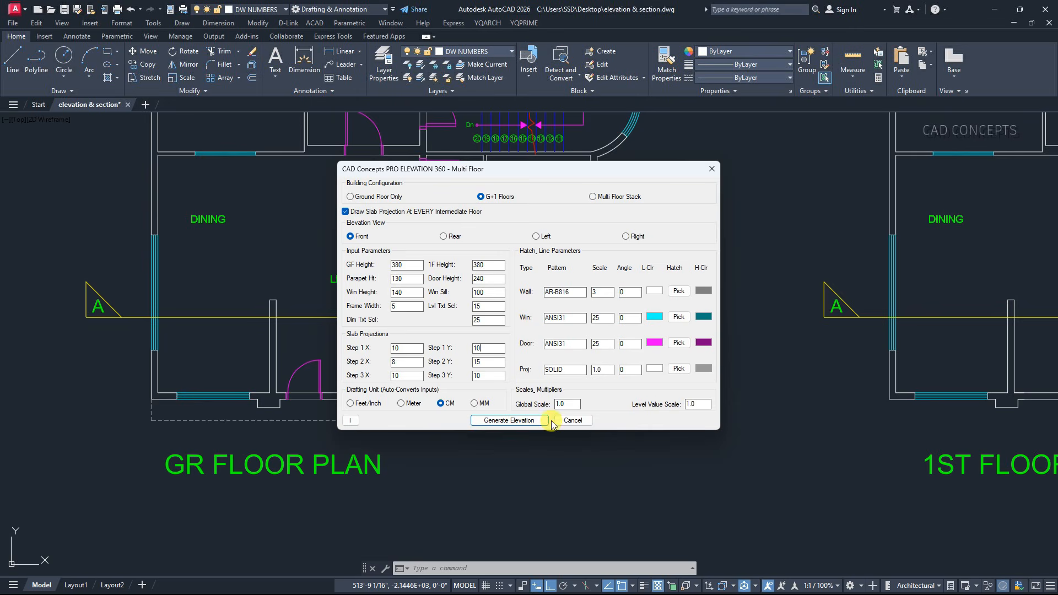
click(507, 425)
Set the axis inside the ground floor plan and select its front outer wall, pier, door and window lines on the dining and living side
scroll(307, 427, up, 2)
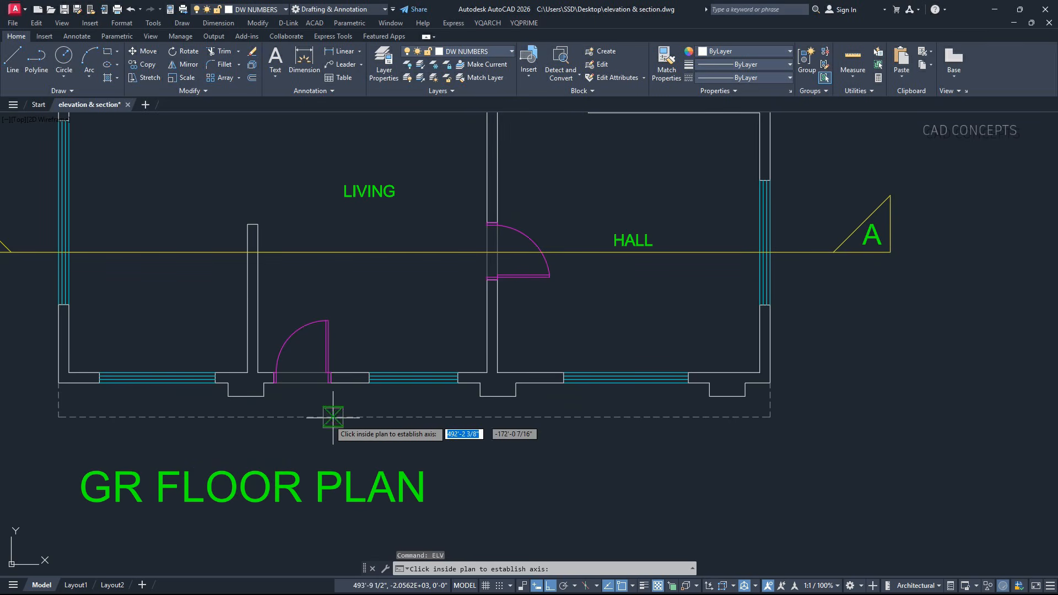
click(362, 395)
click(364, 393)
click(60, 364)
scroll(134, 382, up, 2)
click(137, 383)
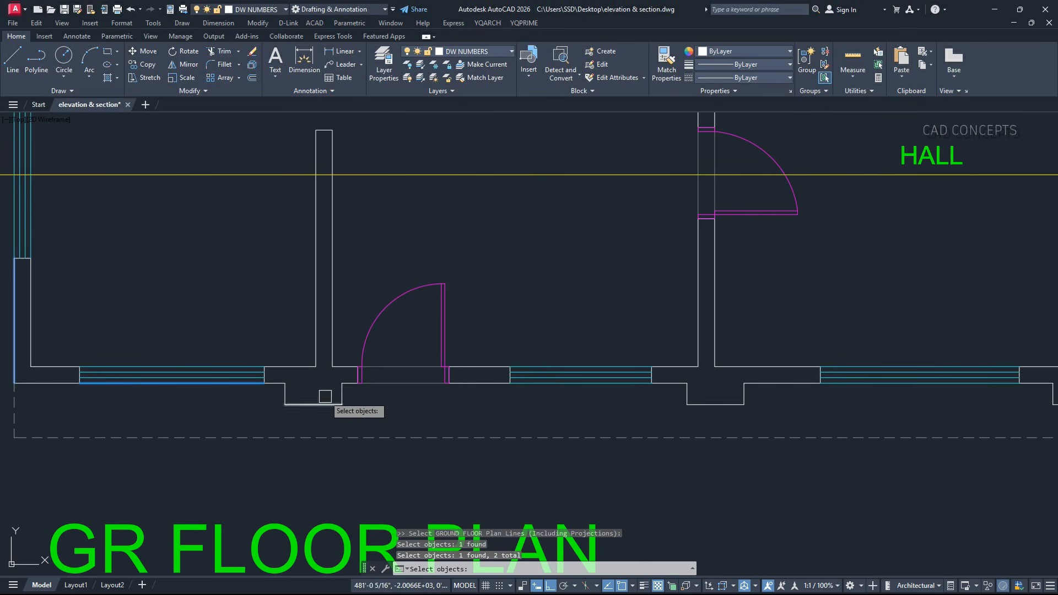
click(352, 394)
click(260, 396)
click(405, 385)
click(524, 382)
click(755, 394)
click(655, 398)
Add the hall's front window, last pier's side lines and outer wall edge to the ground floor selection and finish it
middle_drag(846, 402, 378, 416)
click(424, 402)
click(659, 405)
click(617, 408)
click(583, 409)
click(682, 378)
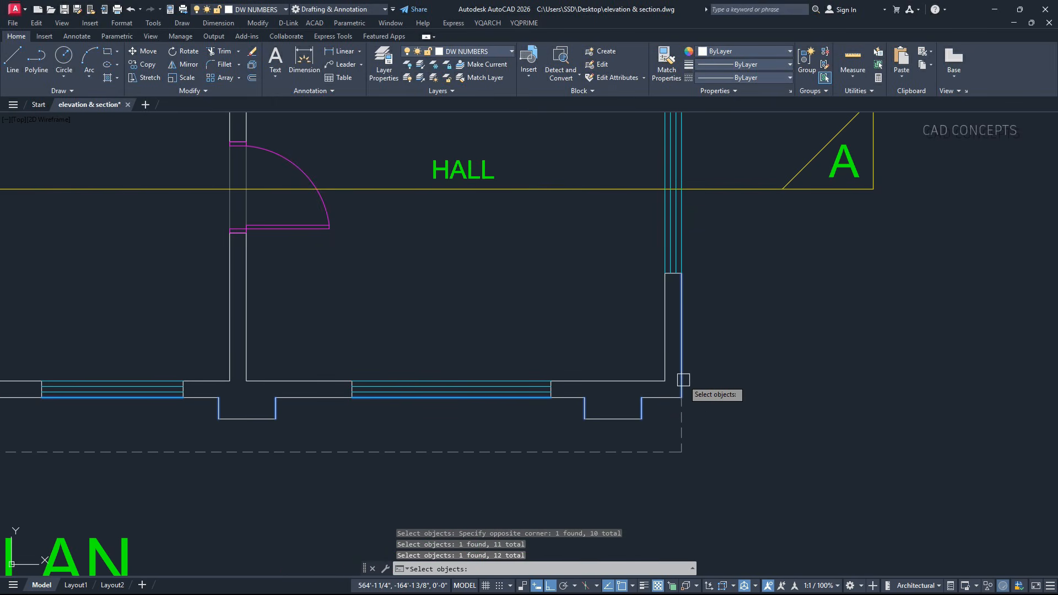
scroll(763, 385, down, 3)
key(Return)
Select the side lines of the piers projecting from the first floor plan's front wall with a crossing window
middle_drag(512, 406, 256, 410)
middle_drag(867, 397, 404, 410)
scroll(732, 406, up, 3)
scroll(760, 429, down, 2)
click(759, 433)
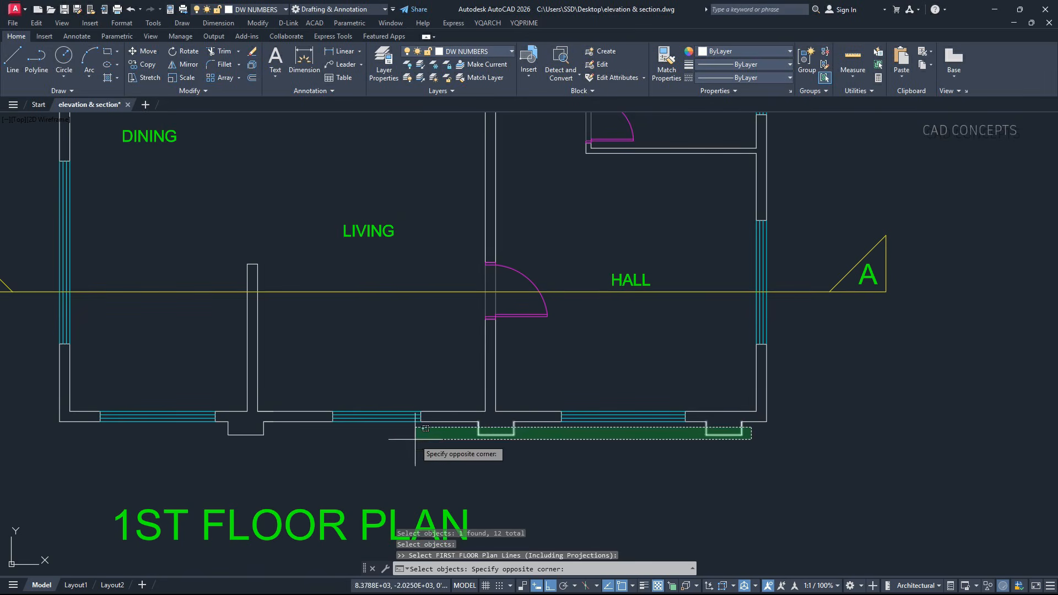
click(201, 425)
Add the front windows and outer wall edge to the first floor line selection and finish it
click(155, 422)
click(358, 418)
click(433, 422)
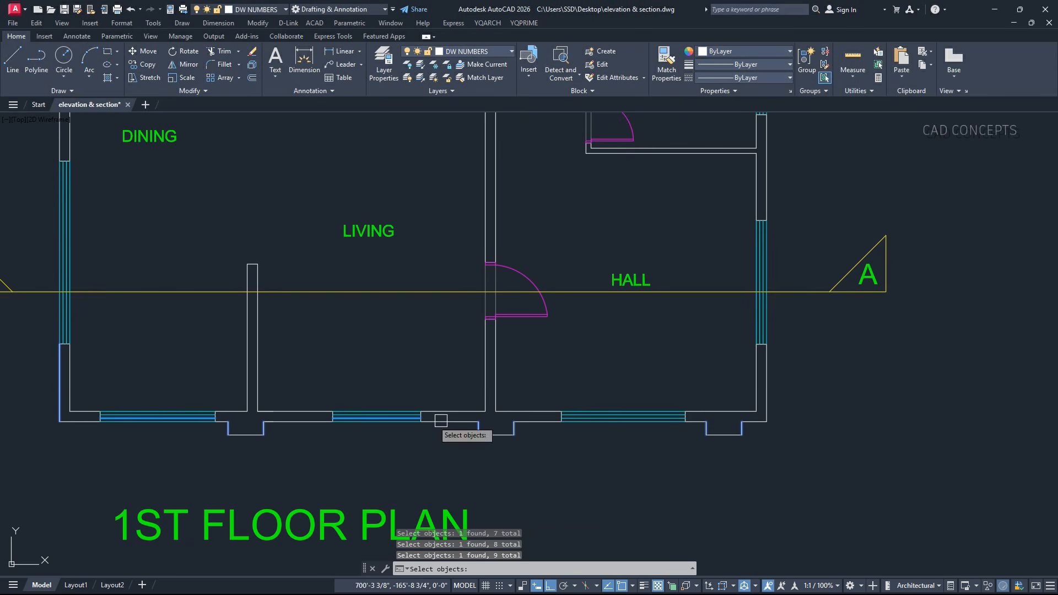
click(625, 419)
click(771, 405)
scroll(793, 413, down, 3)
key(Return)
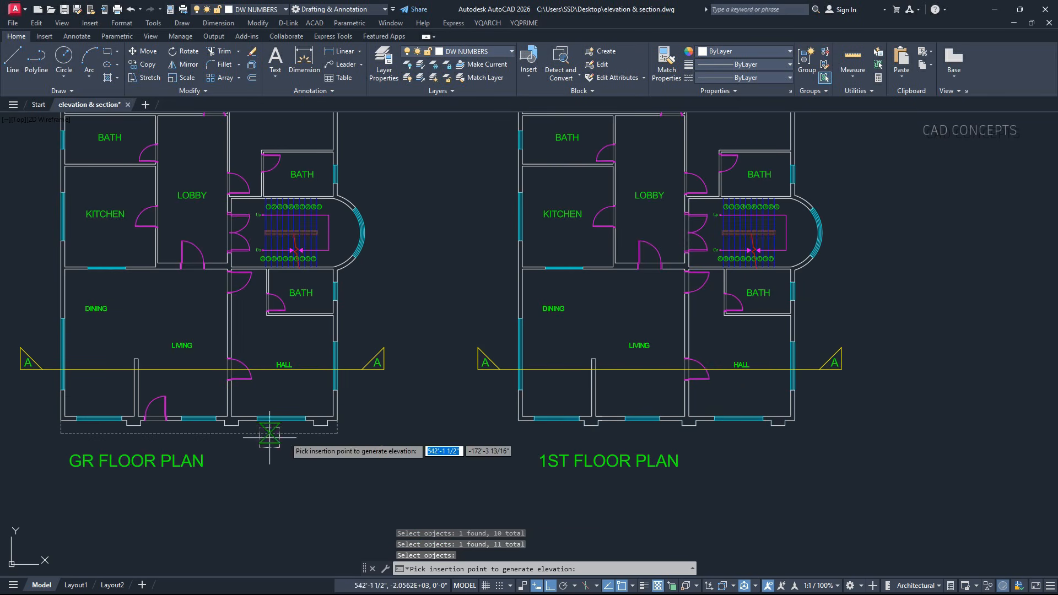
Generate the front elevation from an insertion point in the empty space beside the first floor plan
scroll(132, 474, down, 2)
middle_drag(953, 421, 621, 441)
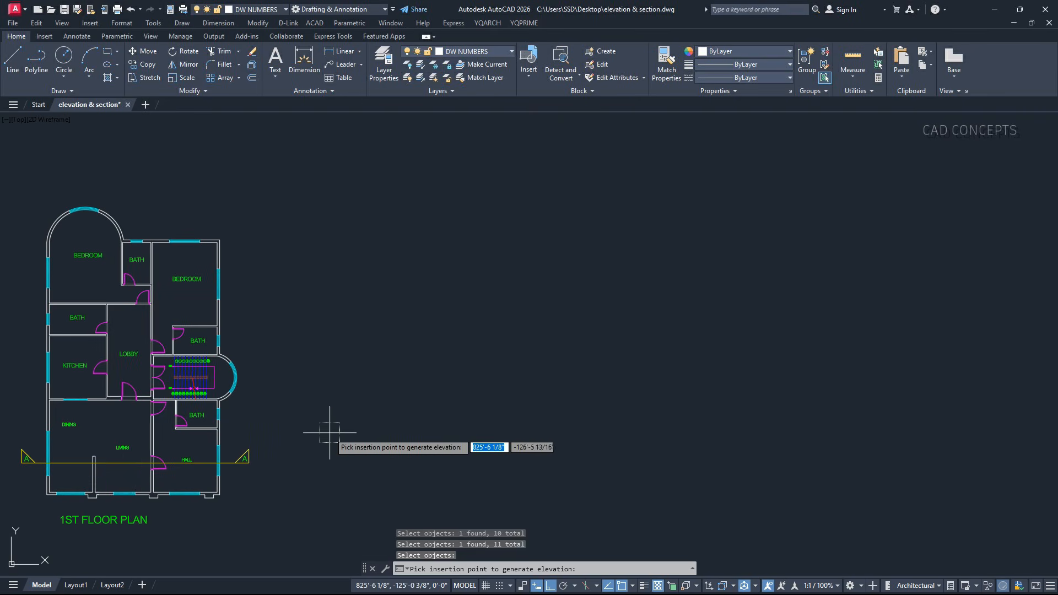
scroll(330, 421, up, 2)
click(322, 479)
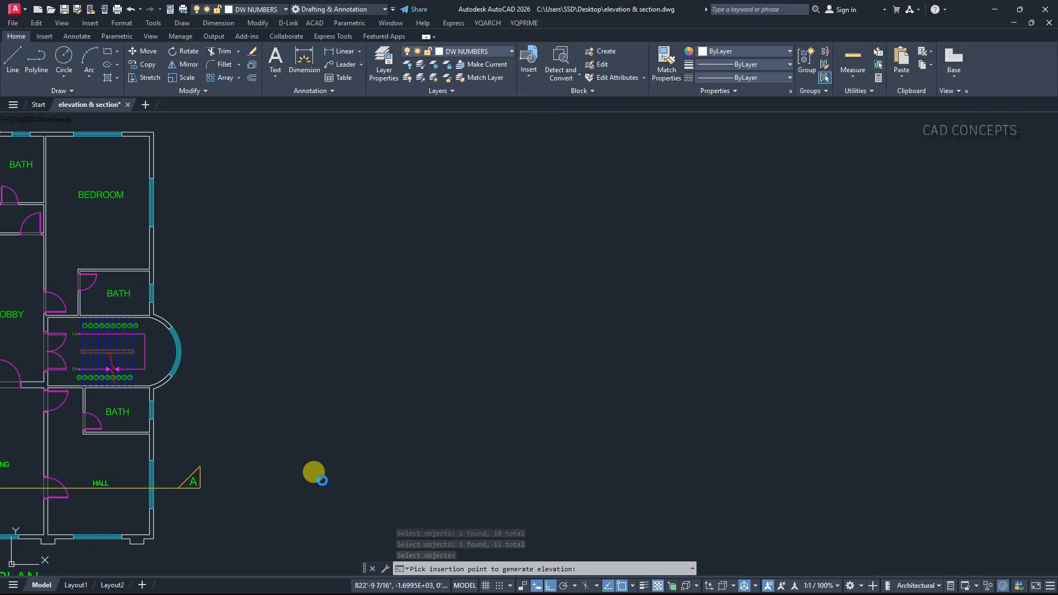
scroll(322, 479, up, 2)
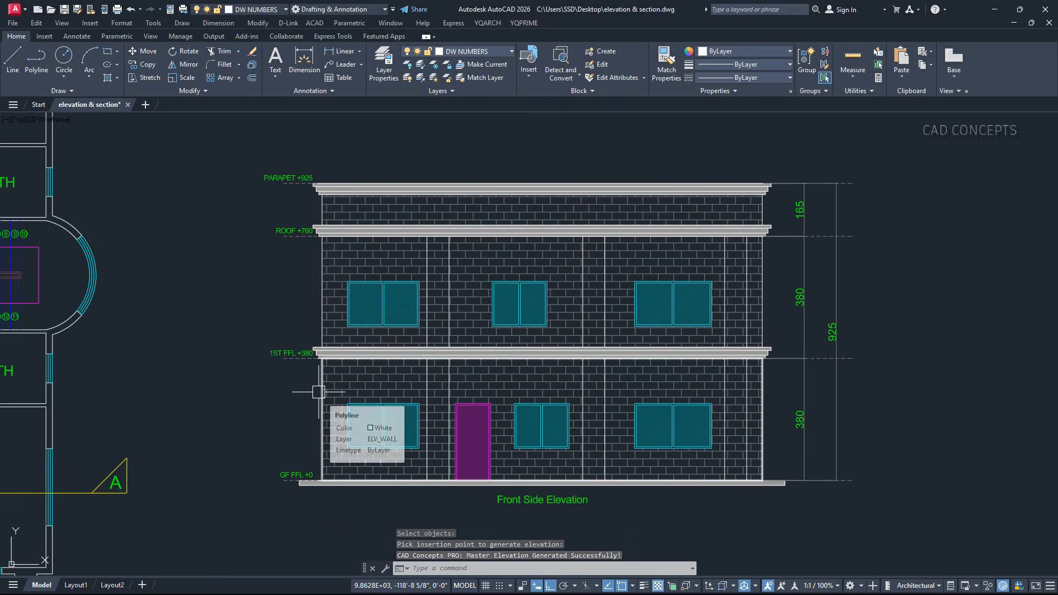
Send the brick wall hatches of both storeys in the front elevation to the back of the draw order
click(684, 367)
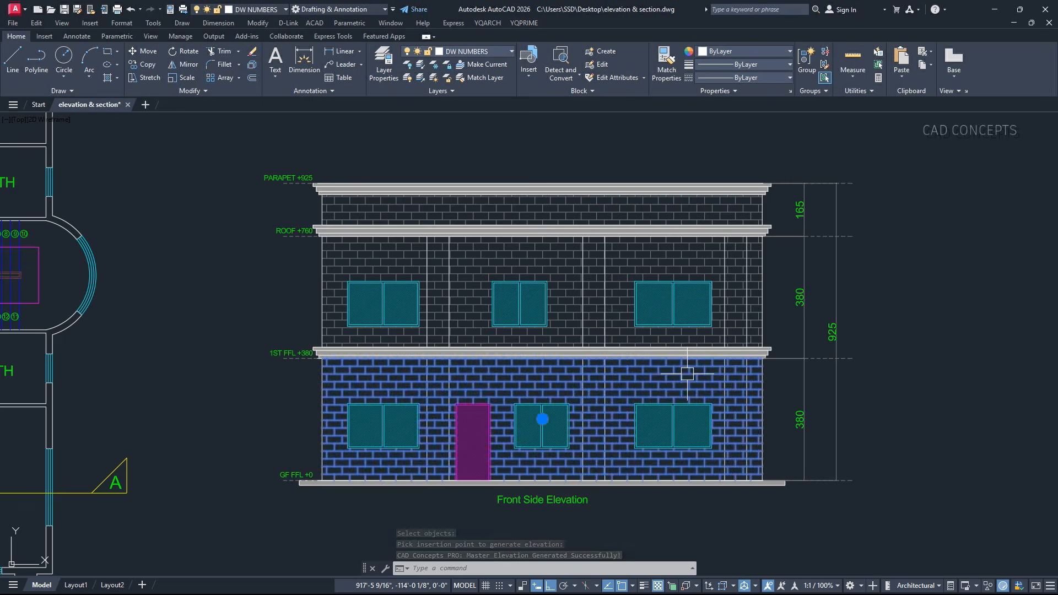
click(708, 254)
right_click(709, 256)
mouse_move(763, 407)
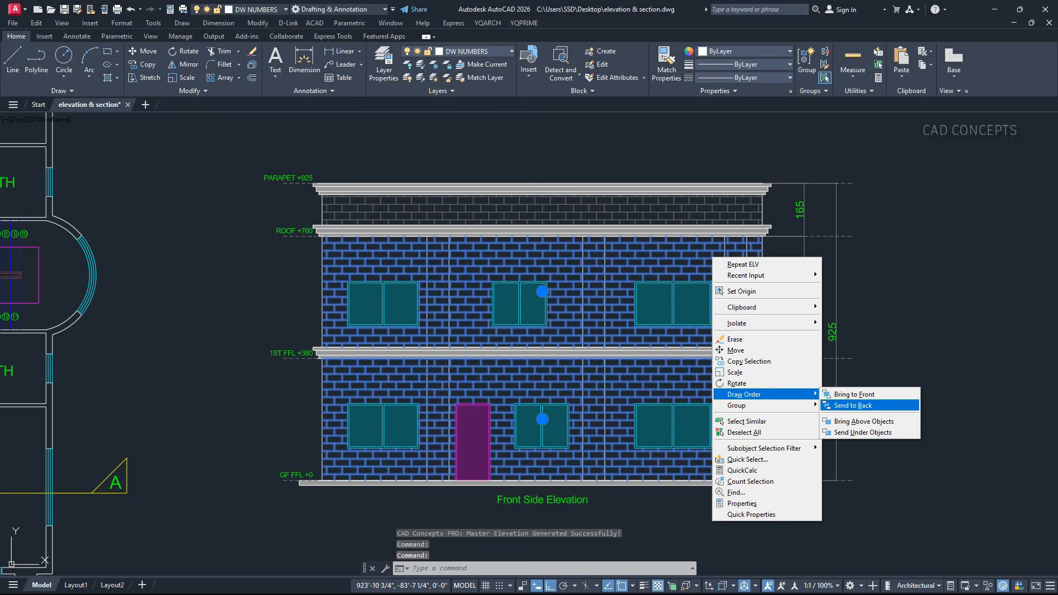
click(854, 406)
Examine the front elevation's windows, door, slab projections, dimensions and level labels
scroll(742, 491, up, 4)
scroll(840, 488, down, 2)
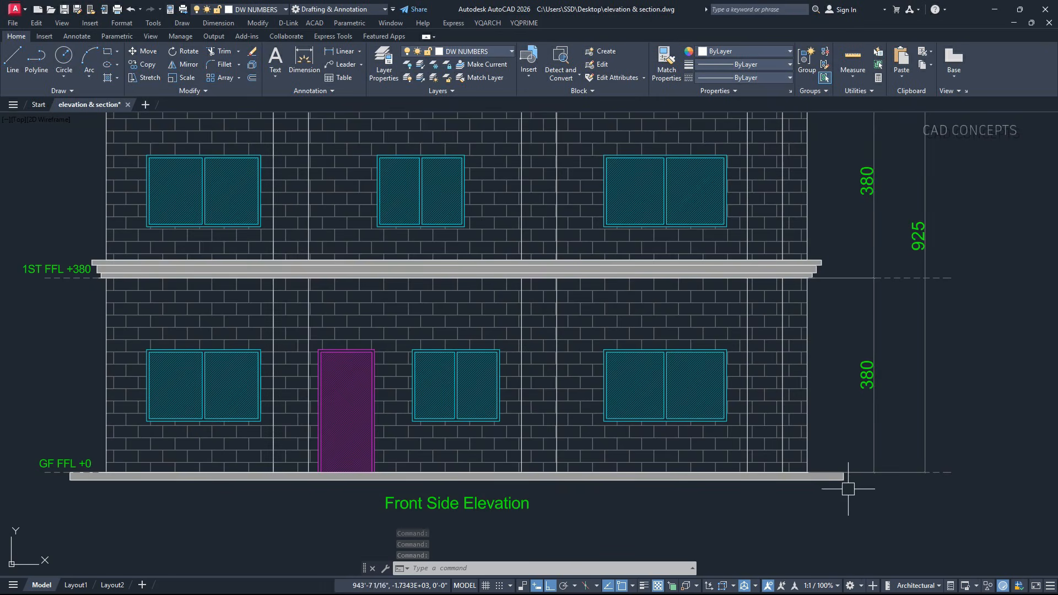
middle_drag(837, 360, 857, 420)
middle_drag(851, 302, 868, 418)
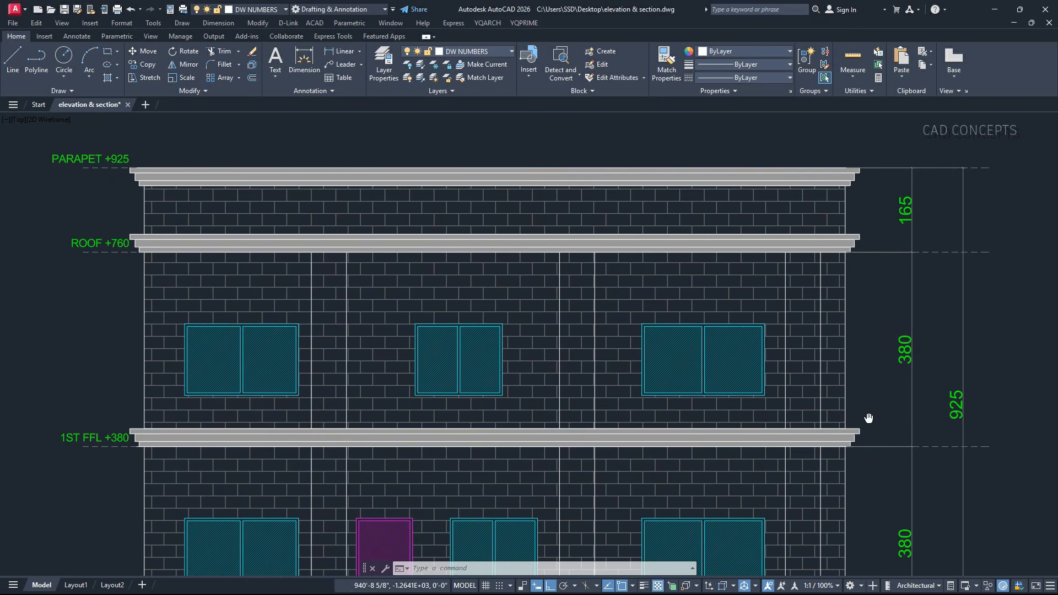
scroll(748, 263, down, 2)
scroll(513, 529, up, 2)
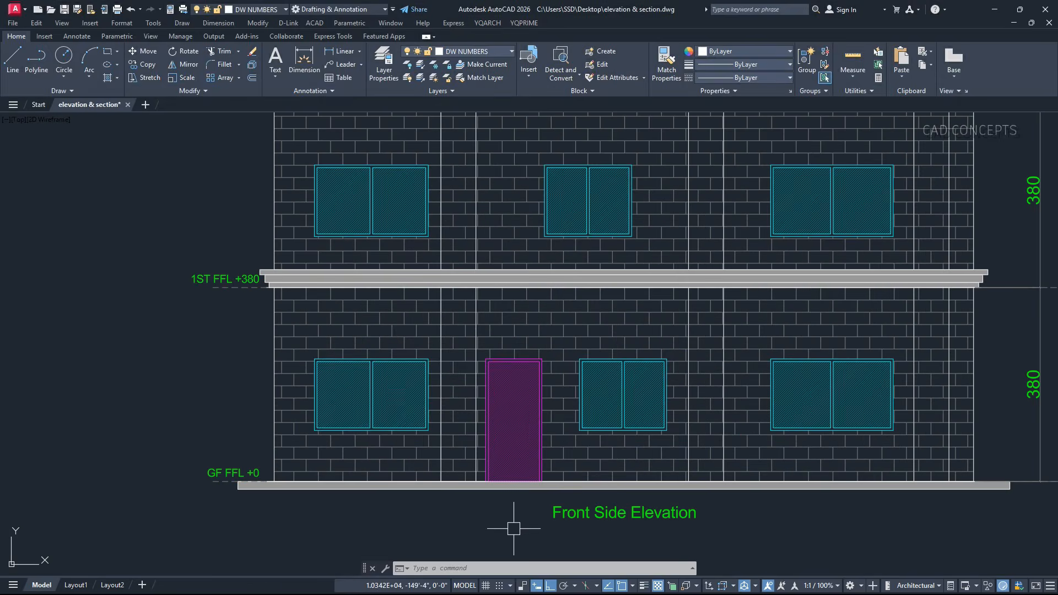
scroll(408, 495, down, 2)
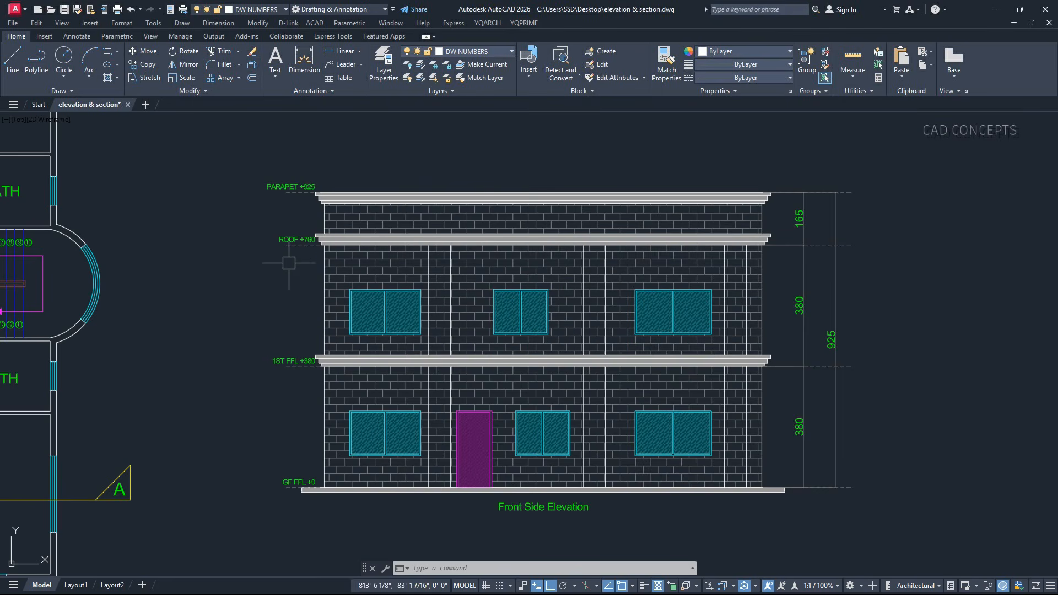
click(299, 161)
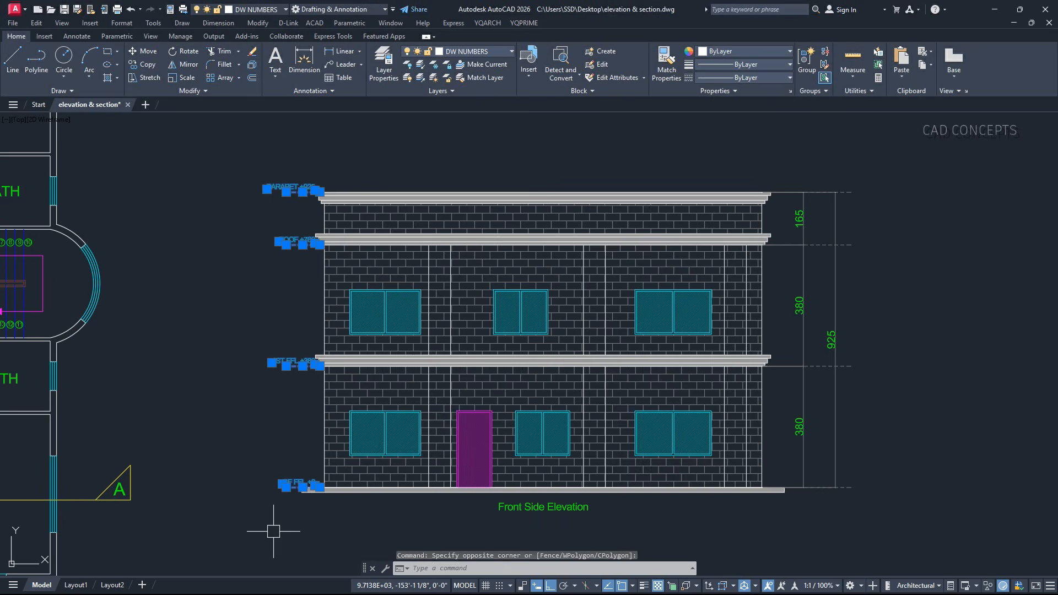
key(Escape)
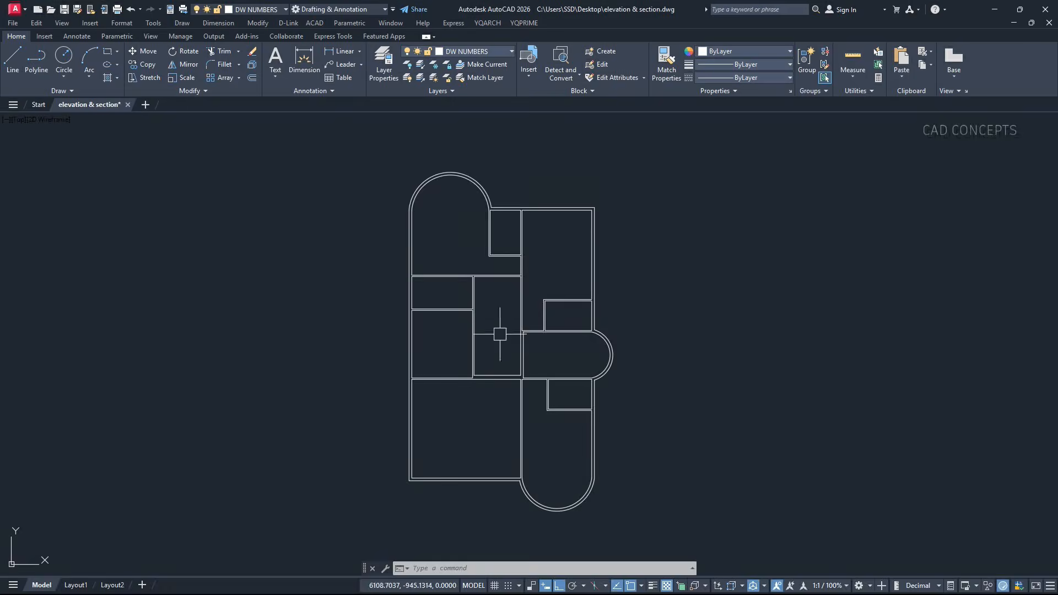
Inspect the wall-only floor plan that has no doors or windows
drag(366, 141, 732, 575)
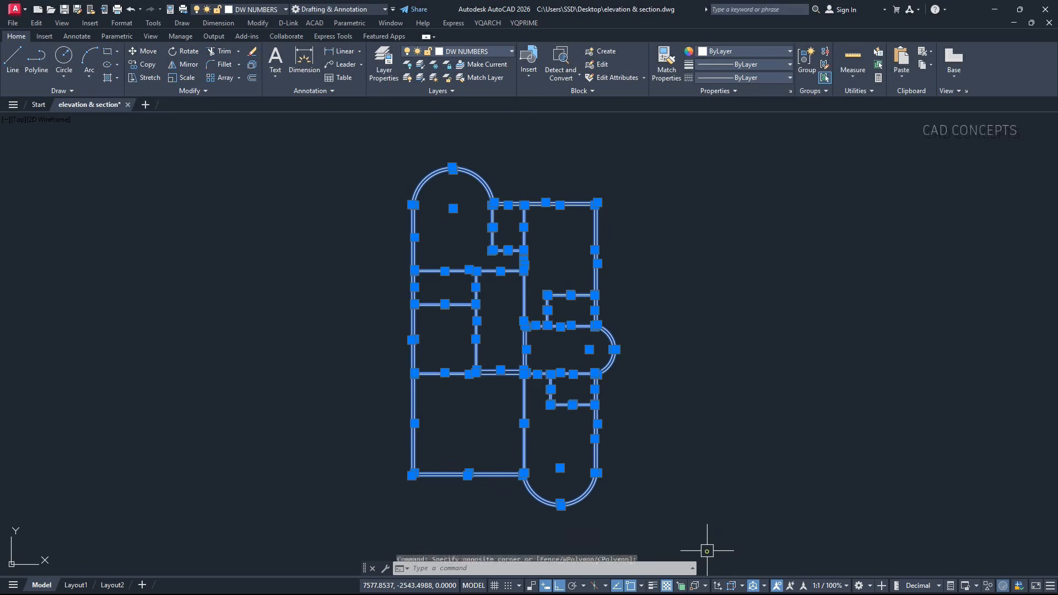
key(Escape)
scroll(443, 172, up, 4)
scroll(500, 181, down, 4)
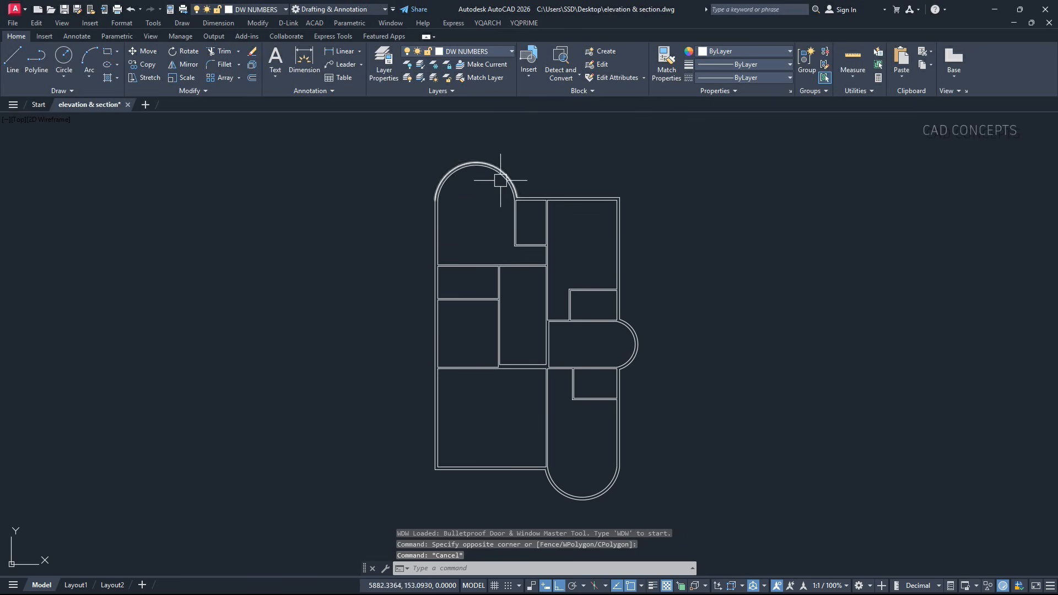
Start WDW and configure 240 cm windows with a 10 cm pier width, 2 division lines and a cyan window layer colour
middle_drag(505, 227, 524, 237)
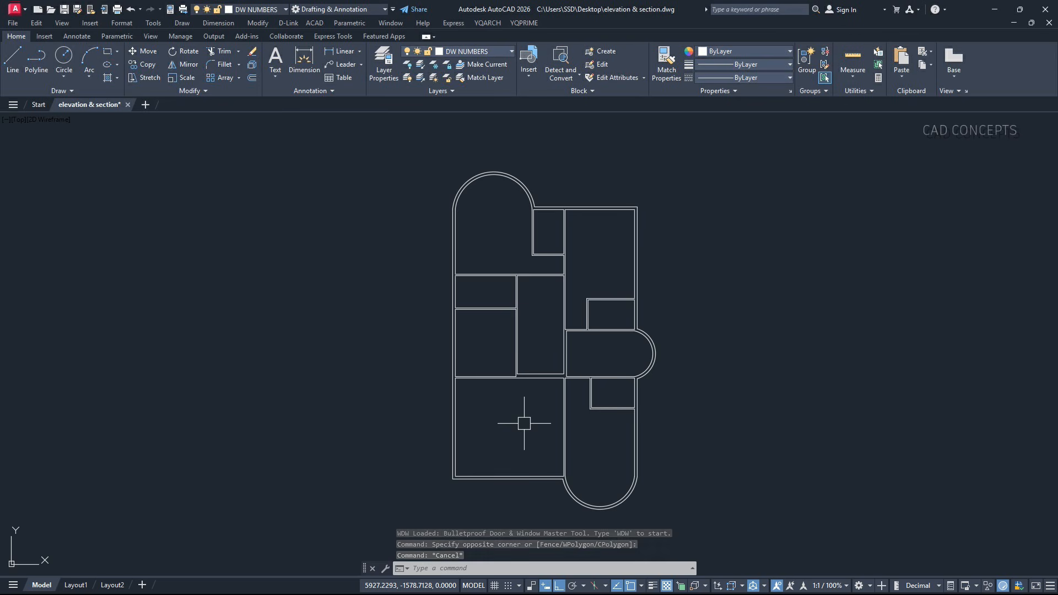
text(WDW)
key(Return)
key(Return)
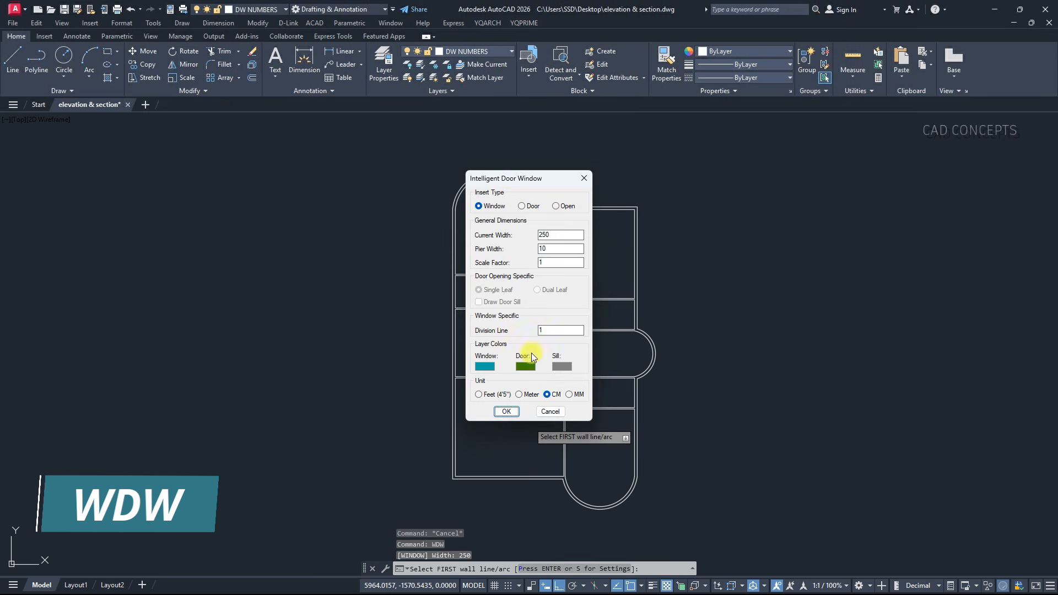
drag(515, 178, 712, 182)
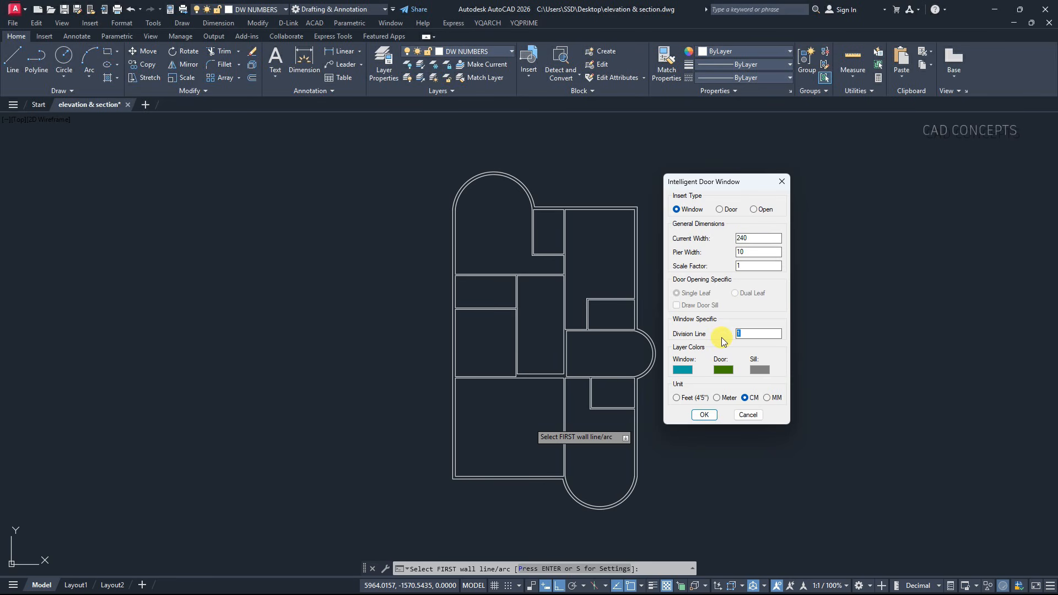
click(705, 415)
click(706, 415)
Insert a 240 cm window centred in the left outer wall of the large lower-left room
scroll(475, 446, up, 5)
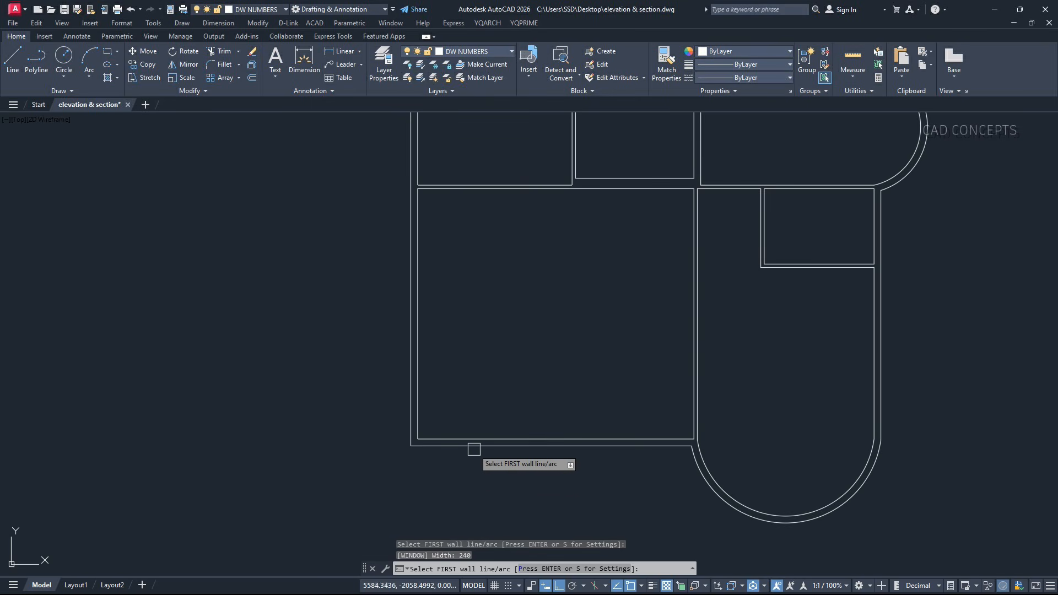
click(404, 311)
scroll(419, 259, down, 2)
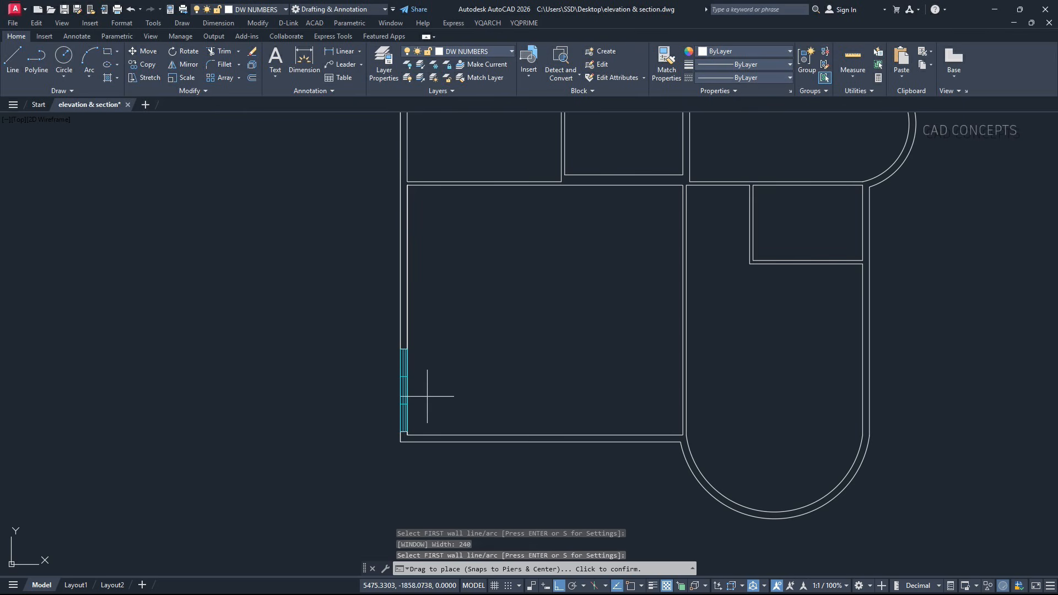
click(424, 291)
scroll(410, 303, up, 5)
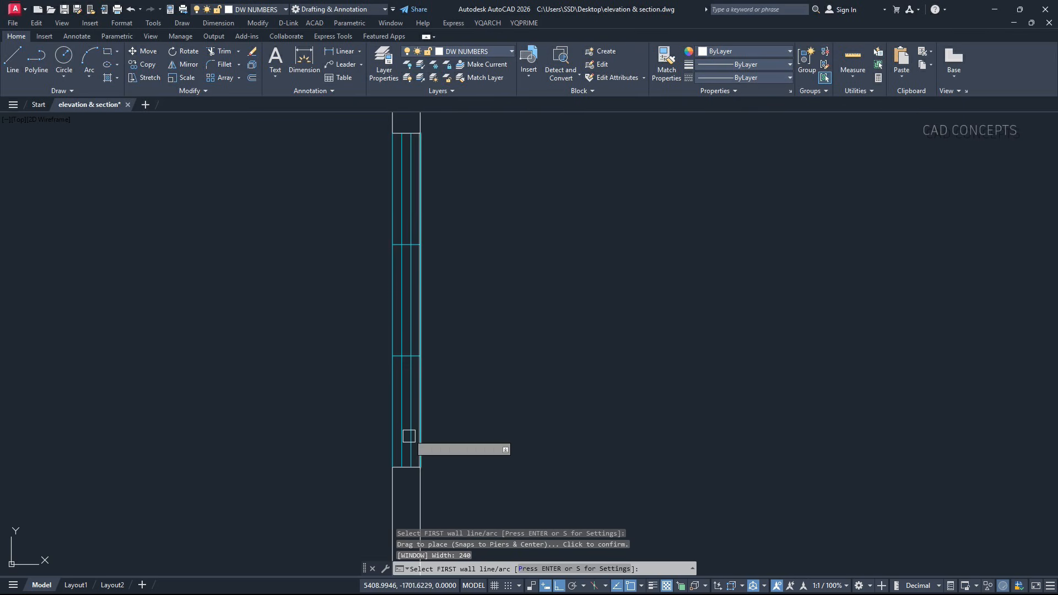
Insert 240 cm windows centred in the left outer walls of the middle-left room and the upper-left room with the curved end
scroll(410, 432, down, 5)
scroll(411, 341, up, 2)
click(408, 292)
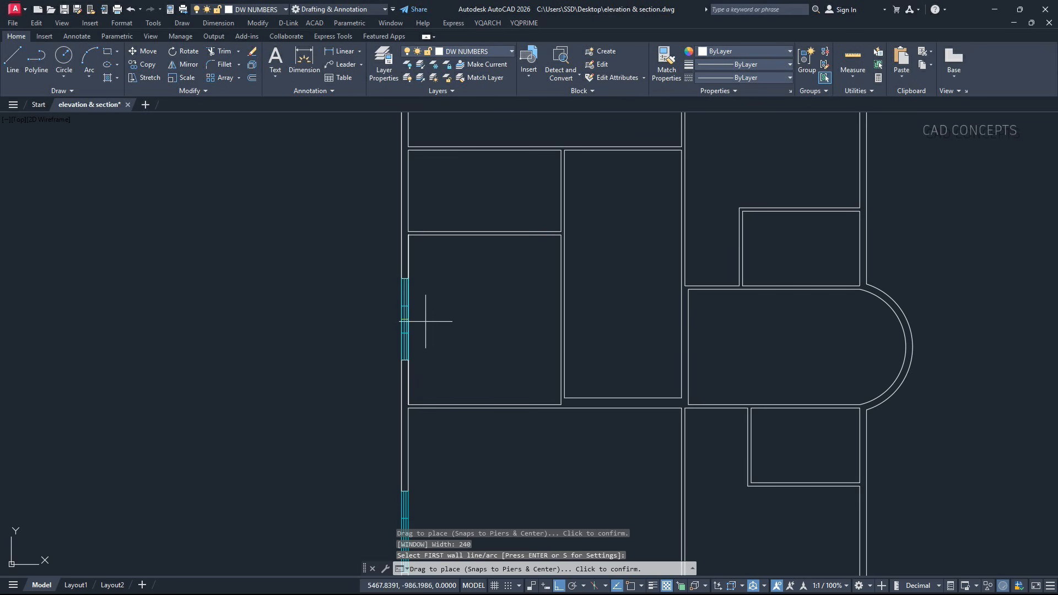
scroll(425, 361, down, 5)
scroll(411, 330, up, 5)
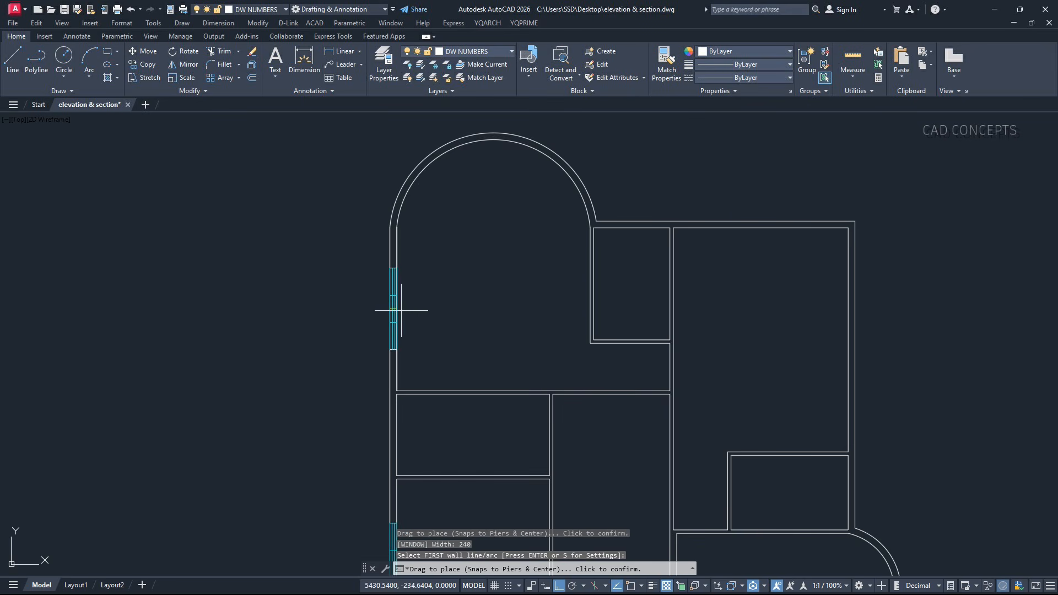
click(405, 298)
Insert a 240 cm window at the centre of the curved wall at the plan's top left
scroll(420, 276, down, 2)
scroll(444, 271, up, 4)
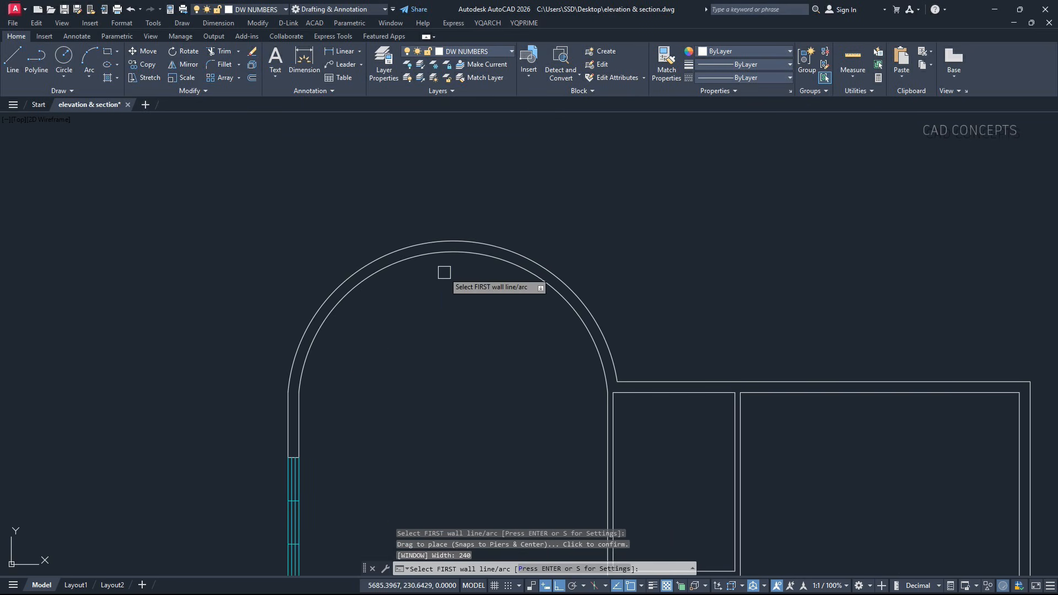
click(444, 243)
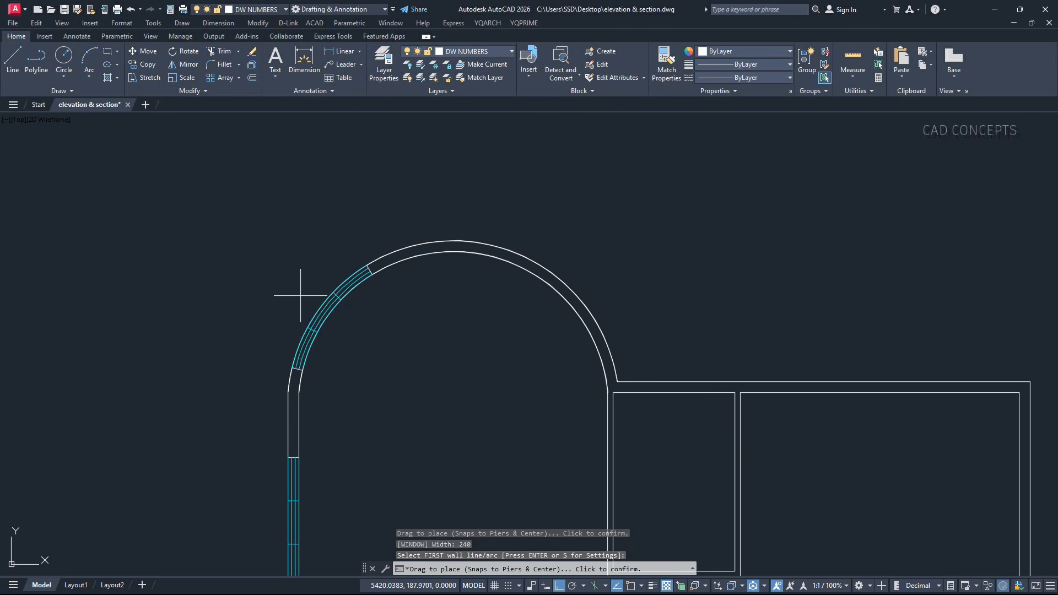
click(427, 214)
scroll(349, 253, down, 1)
Insert 240 cm windows in the top wall and the right outer wall of the upper-right room
scroll(714, 342, up, 2)
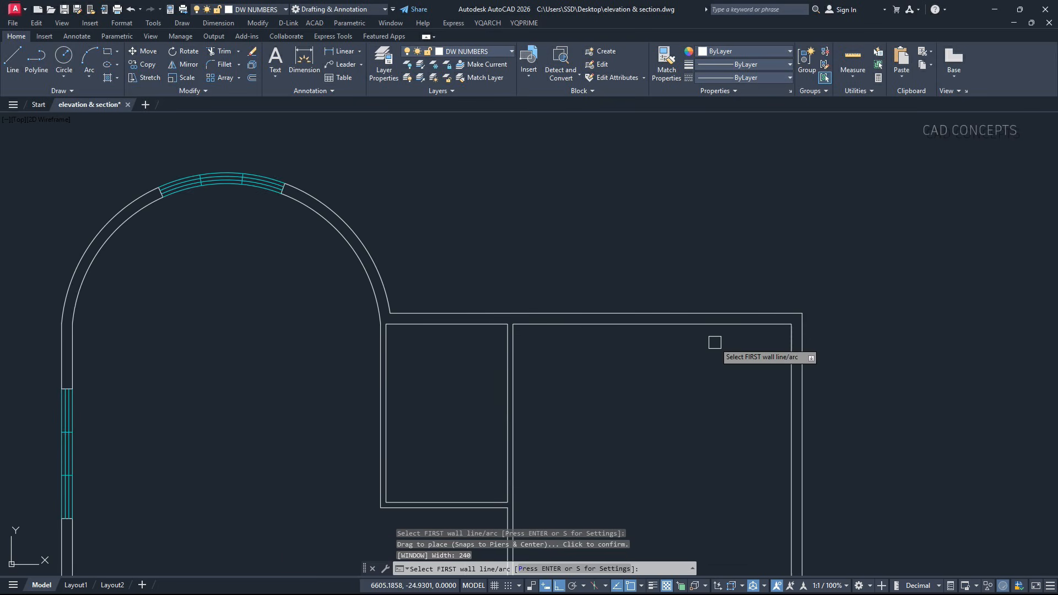
click(687, 320)
click(687, 308)
scroll(609, 230, down, 2)
scroll(650, 295, up, 1)
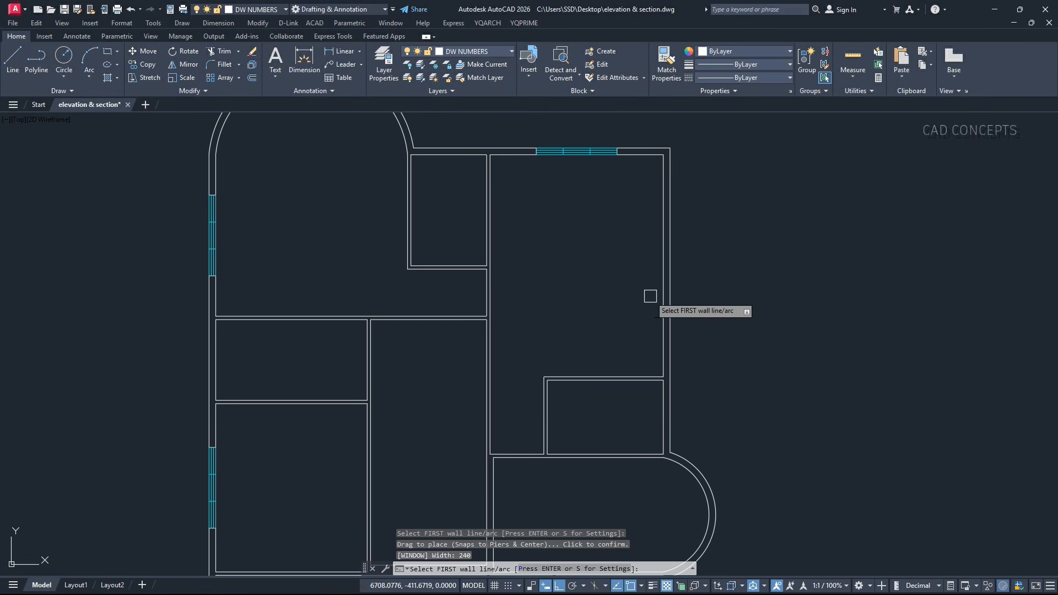
click(660, 277)
click(690, 277)
Insert a 240 cm window at the centre of the curved bay wall on the plan's right side
scroll(672, 253, down, 2)
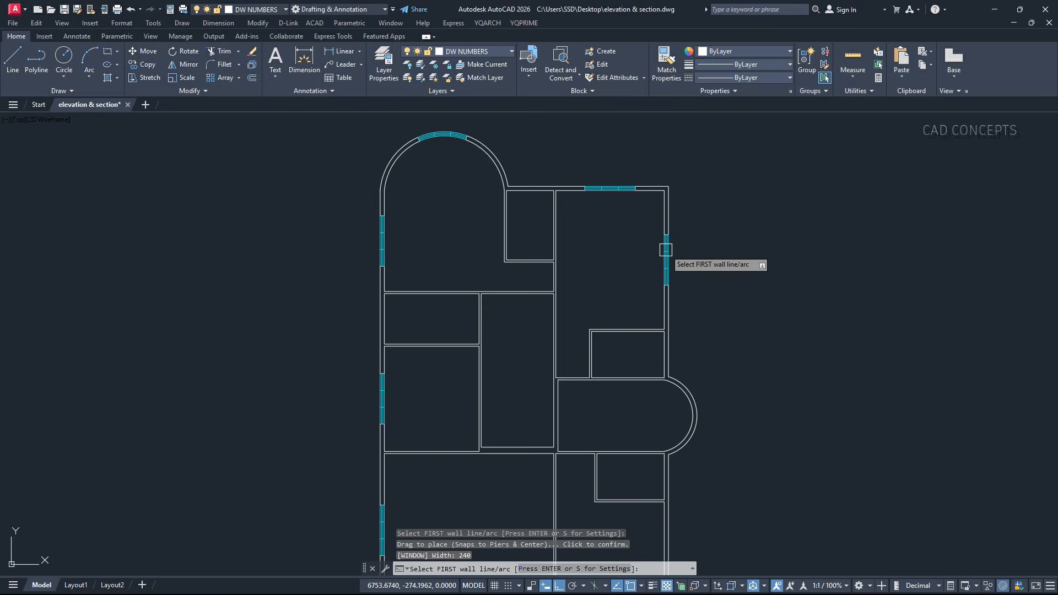
scroll(683, 341, up, 4)
click(699, 321)
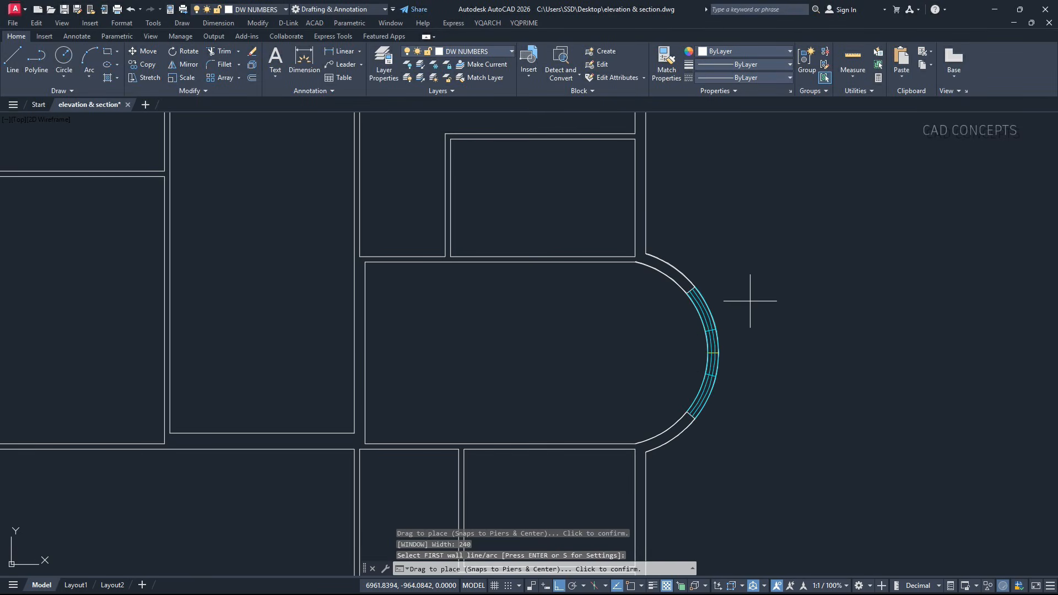
click(689, 281)
Insert 240 cm windows in the straight right outer wall and the curved bottom wall of the lower-right room
scroll(678, 406, down, 2)
scroll(675, 432, up, 2)
click(675, 402)
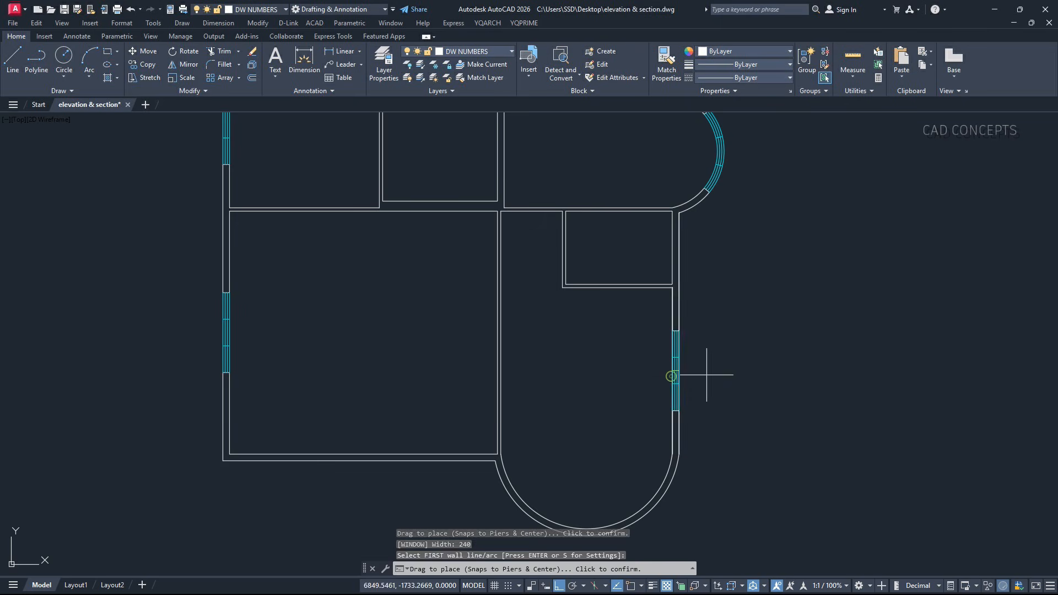
click(706, 374)
scroll(634, 441, up, 3)
click(585, 395)
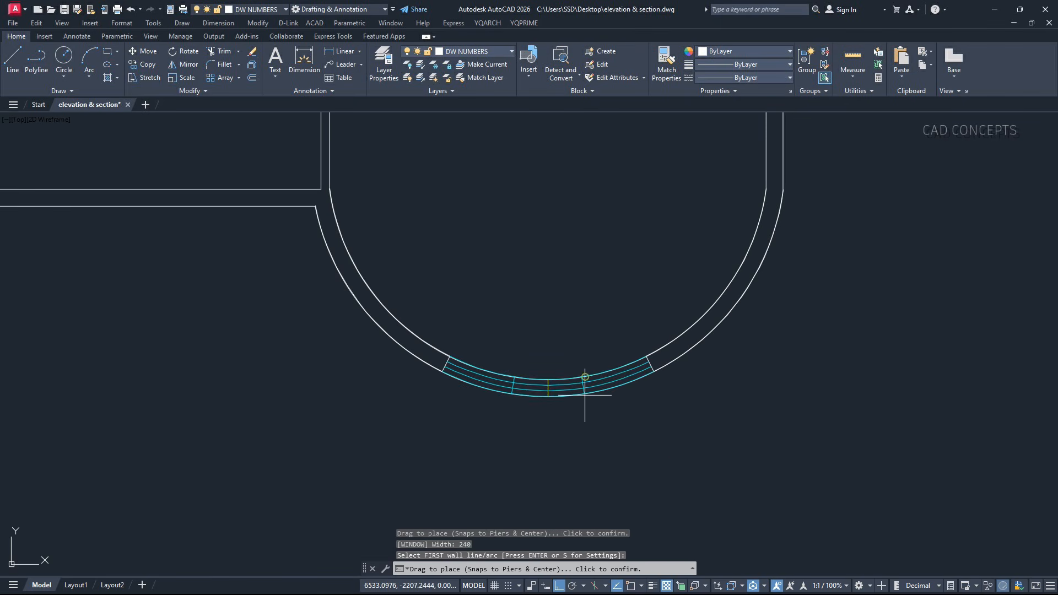
click(584, 424)
scroll(611, 474, down, 6)
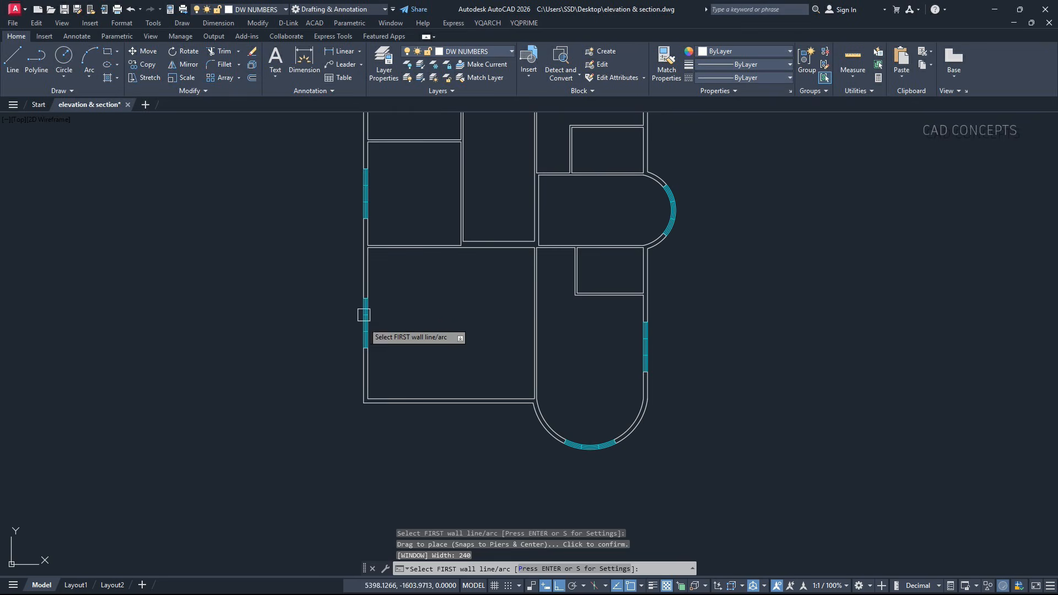
Insert a 90 cm window with 0 division lines in the outer wall of the small room below the right bay
key(Return)
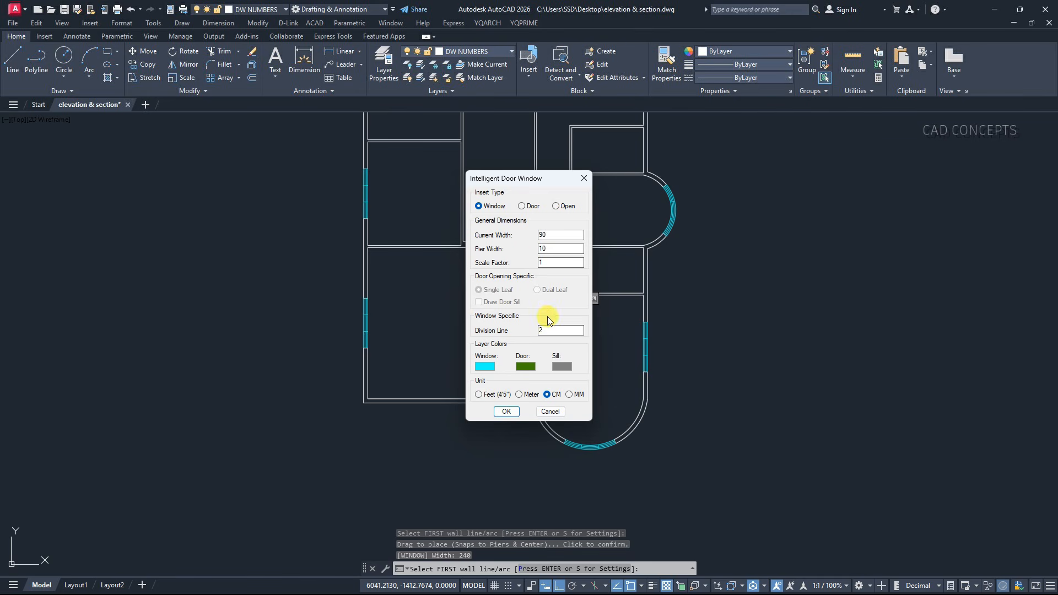
text(0)
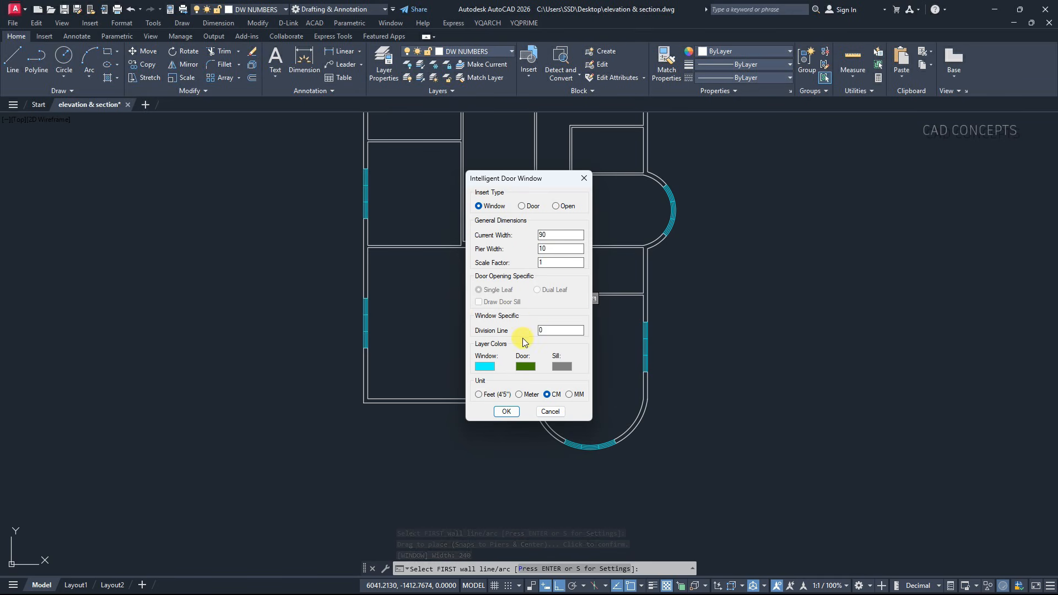
click(512, 410)
scroll(643, 279, up, 5)
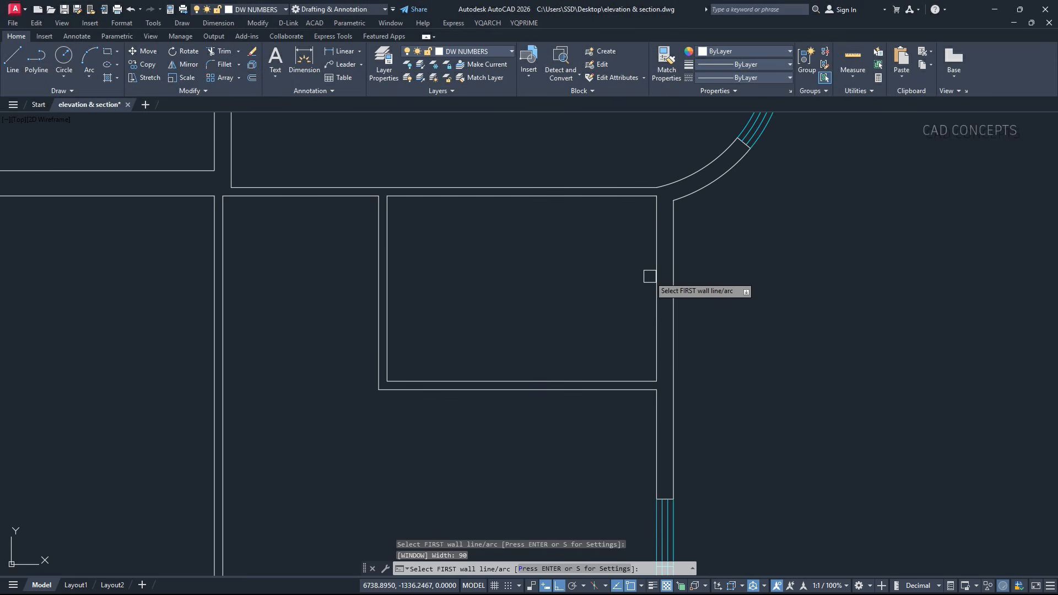
click(664, 279)
click(665, 279)
scroll(697, 331, down, 5)
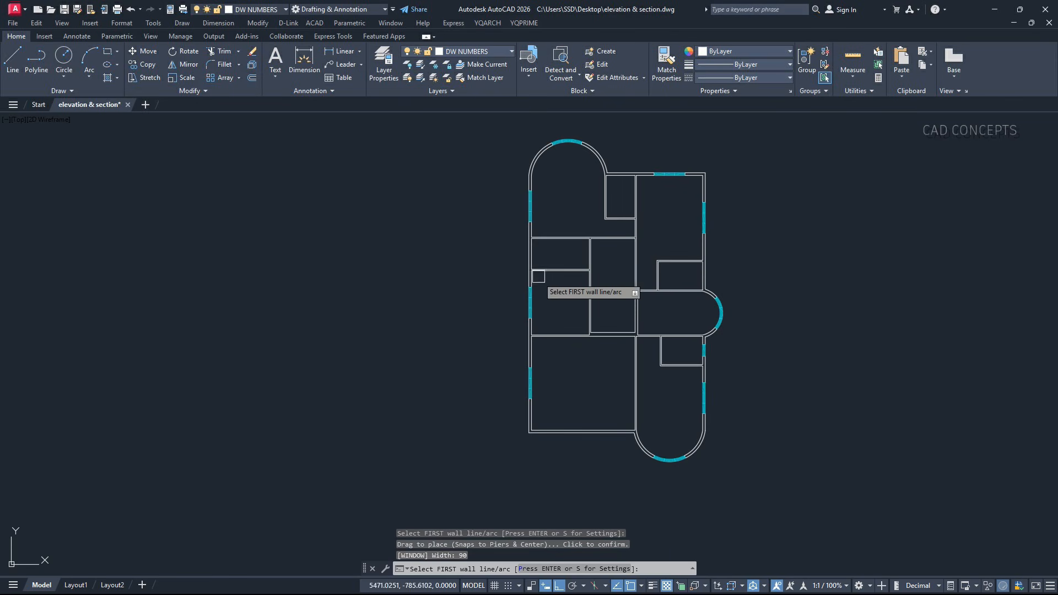
Insert 90 cm windows in the outer walls of the small left-side room and the small room above the right bay
scroll(522, 245, up, 4)
click(519, 250)
click(470, 260)
scroll(451, 243, down, 5)
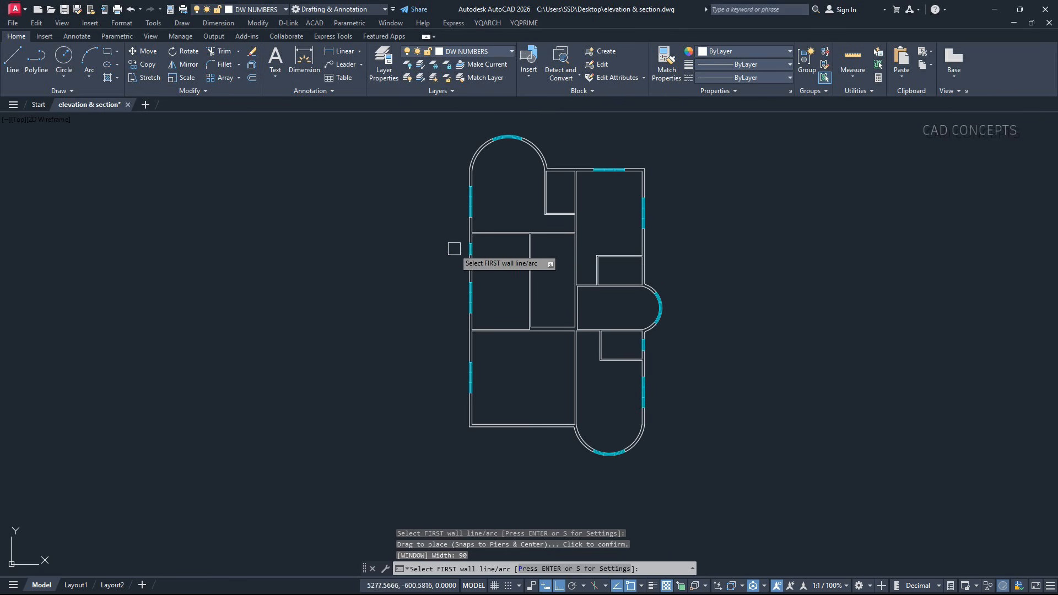
scroll(621, 257, up, 5)
click(672, 280)
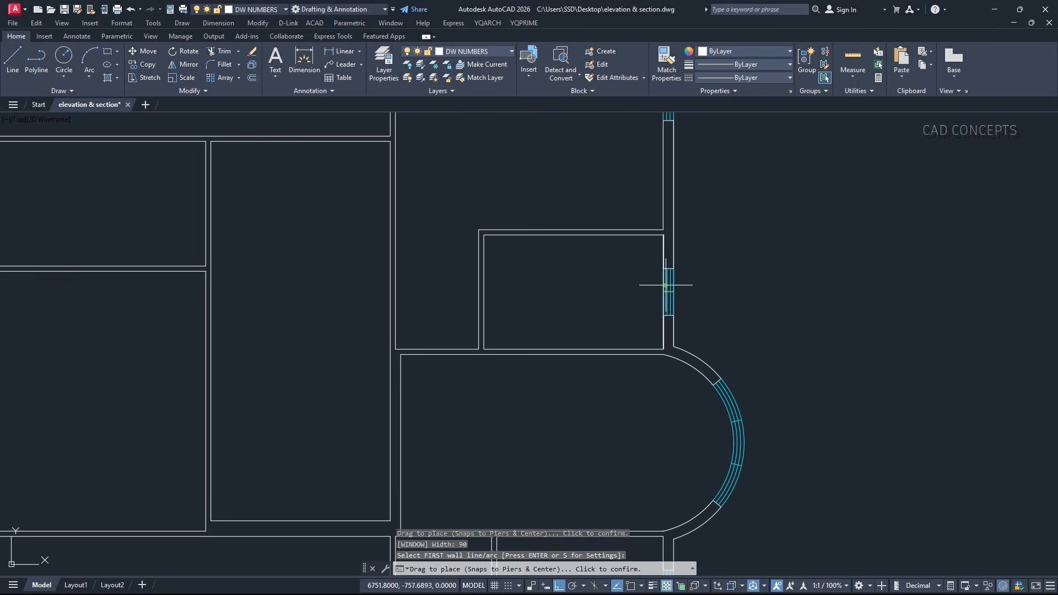
click(672, 286)
scroll(688, 330, down, 5)
Insert a 90 cm window in the top wall of the small room beside the upper-left curved room
scroll(593, 262, up, 5)
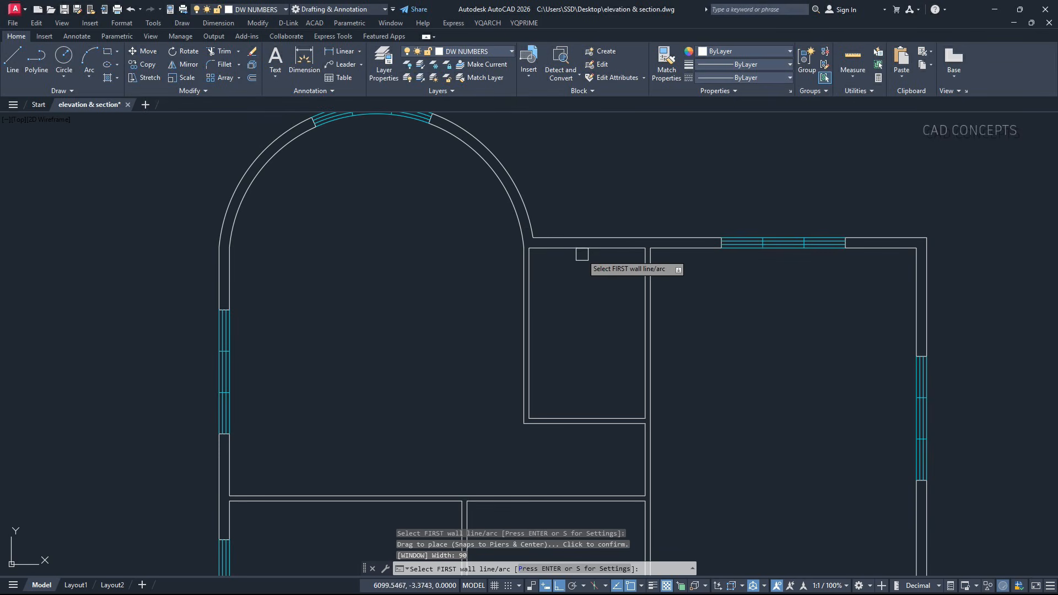
click(578, 244)
click(626, 191)
scroll(625, 198, down, 5)
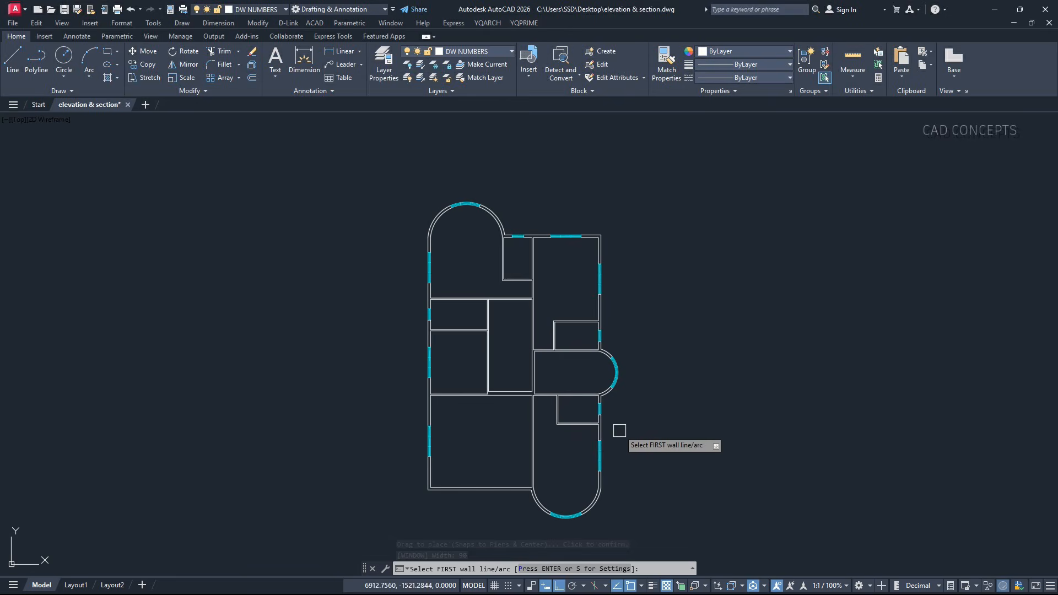
Configure a 180 cm dual-leaf door with a door sill and a magenta door layer colour
key(Return)
click(552, 249)
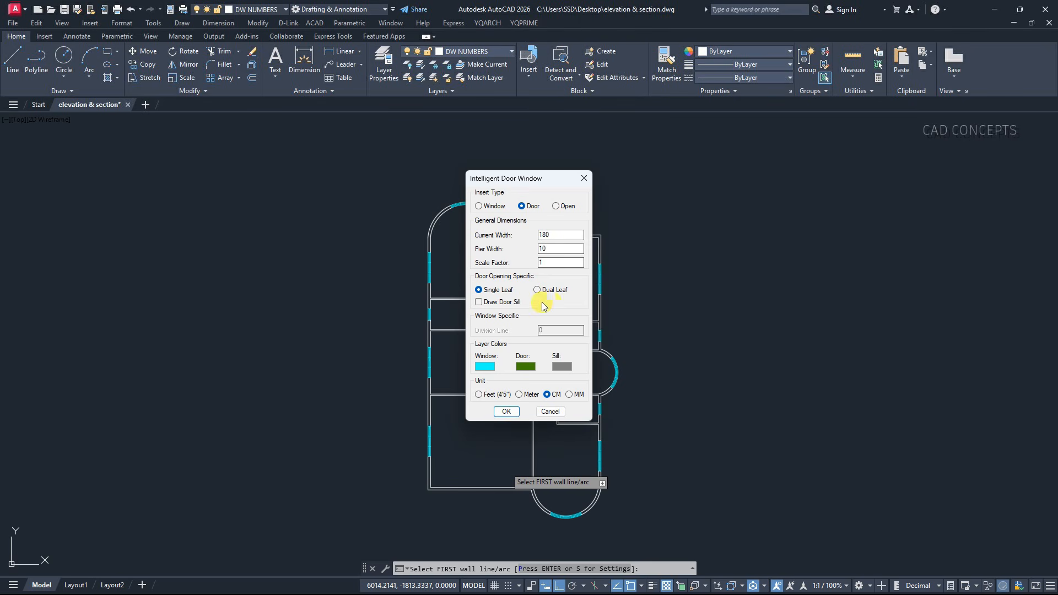
click(523, 365)
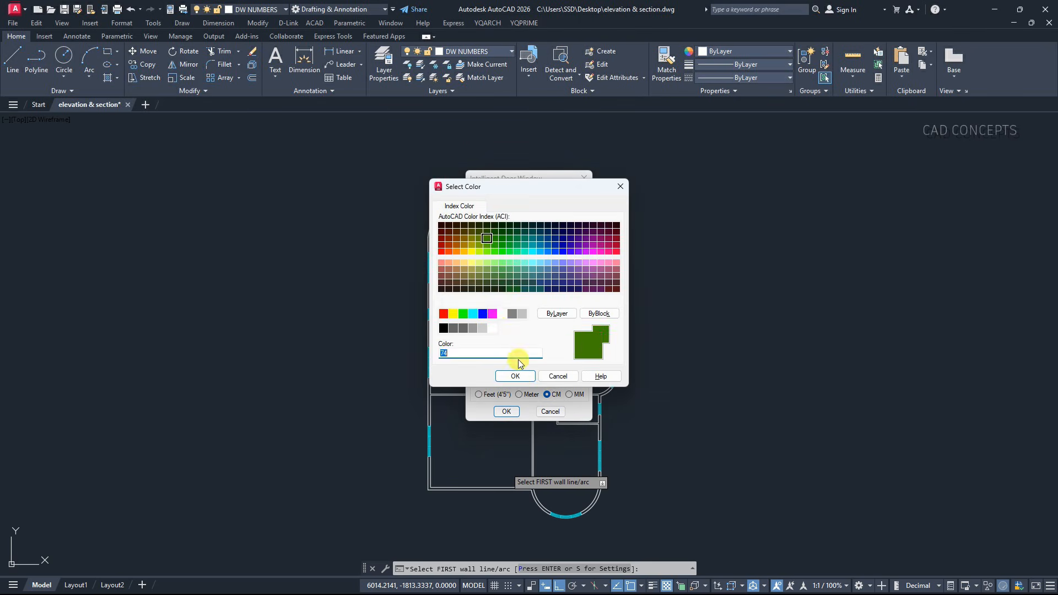
click(496, 309)
click(513, 375)
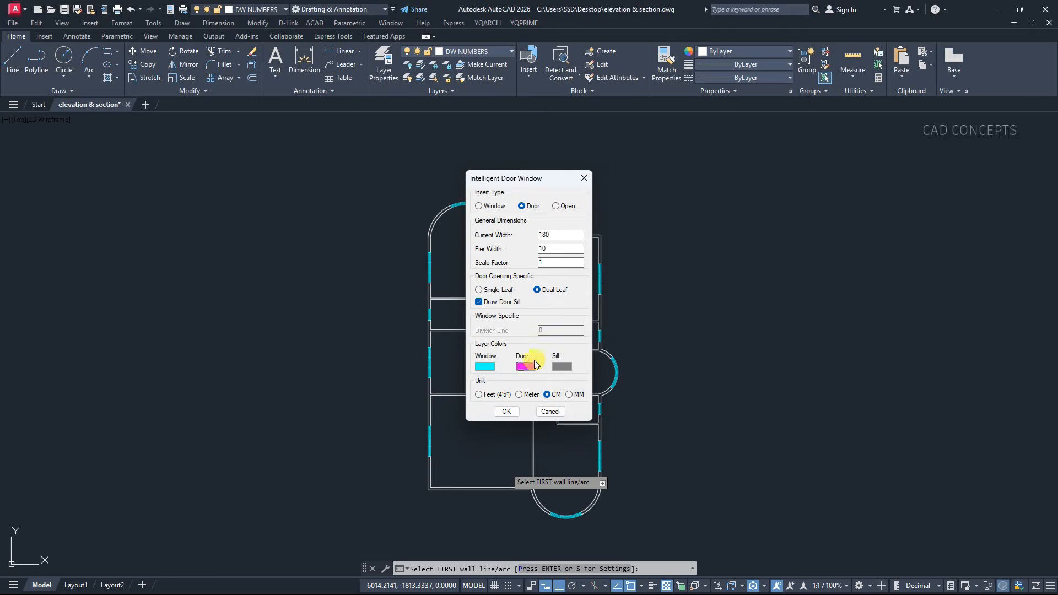
click(561, 367)
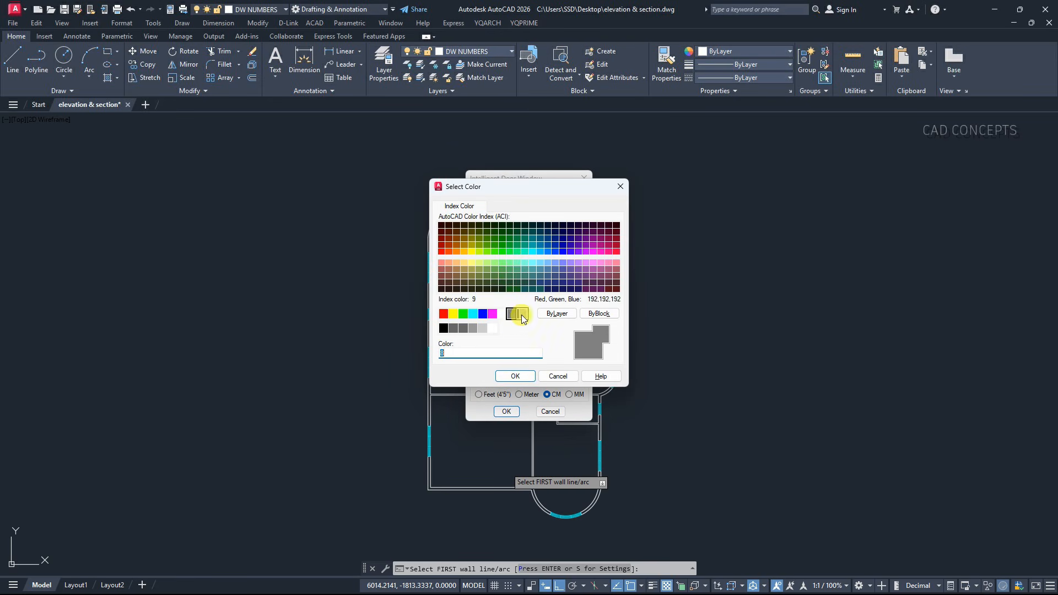
click(515, 376)
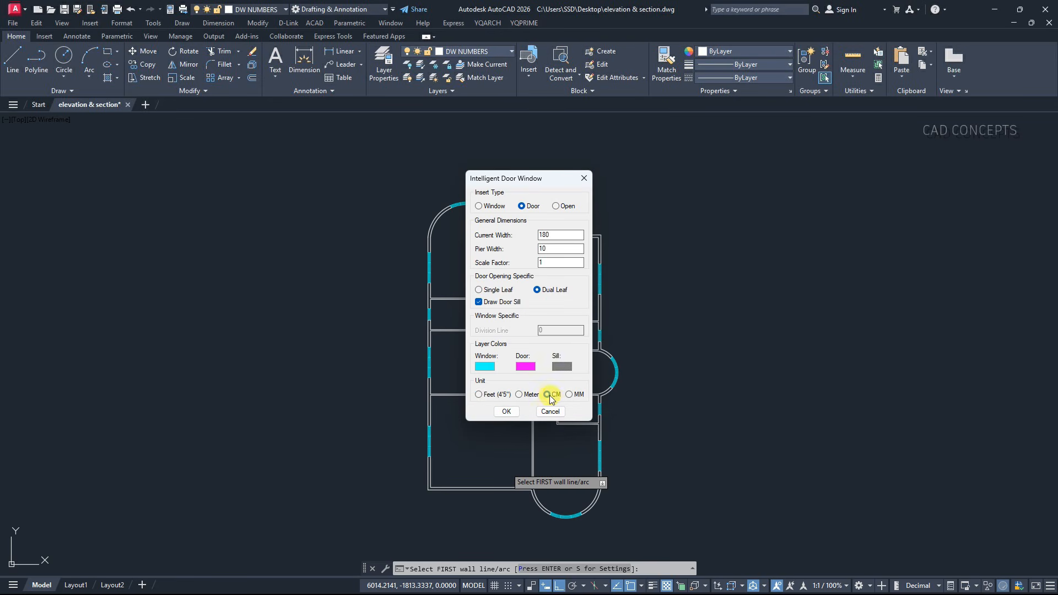
click(507, 412)
Insert the 180 cm double door centred in the bottom wall of the lower-left room, opening inward
click(518, 487)
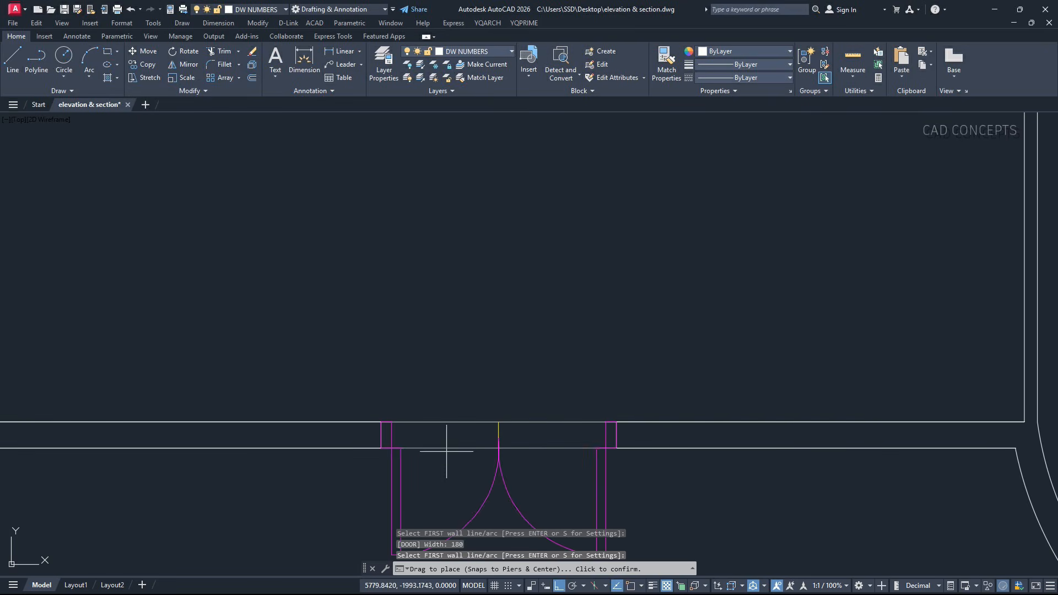
scroll(449, 438, down, 2)
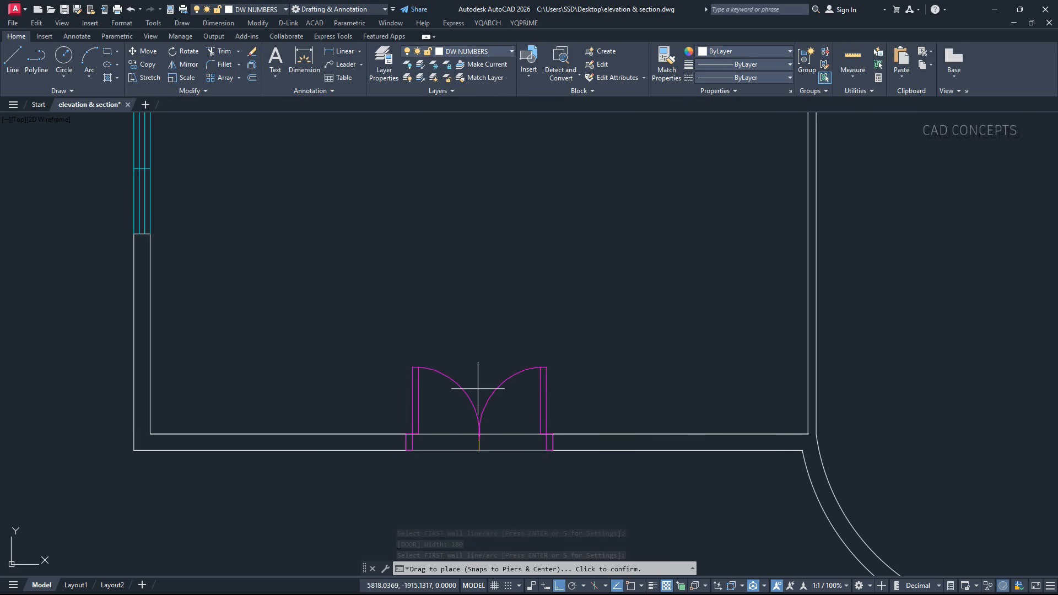
click(477, 446)
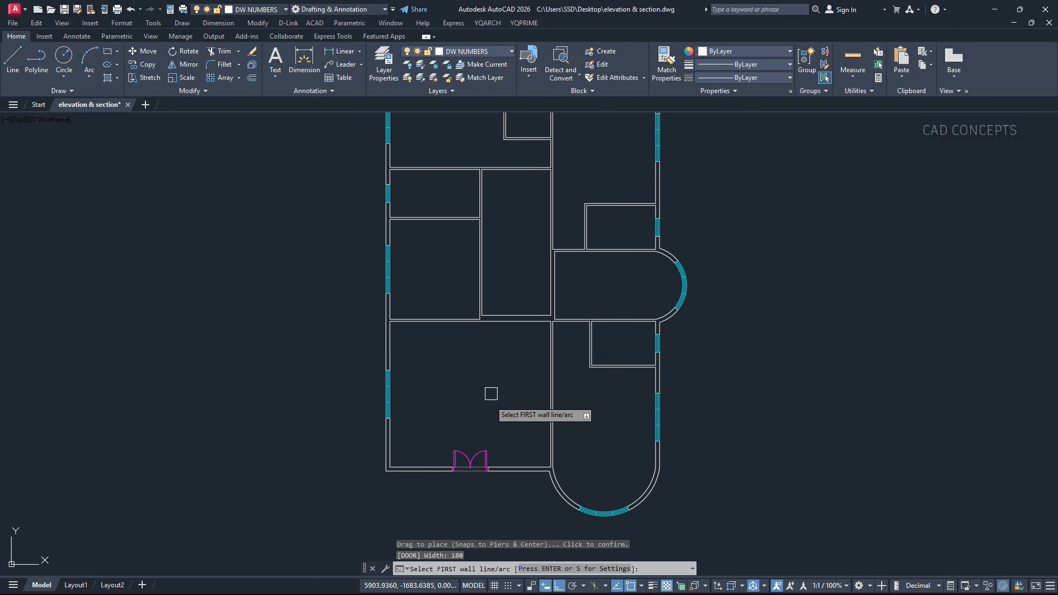
Configure the door options for a 110 cm single-leaf door with the door sill drawn
key(Return)
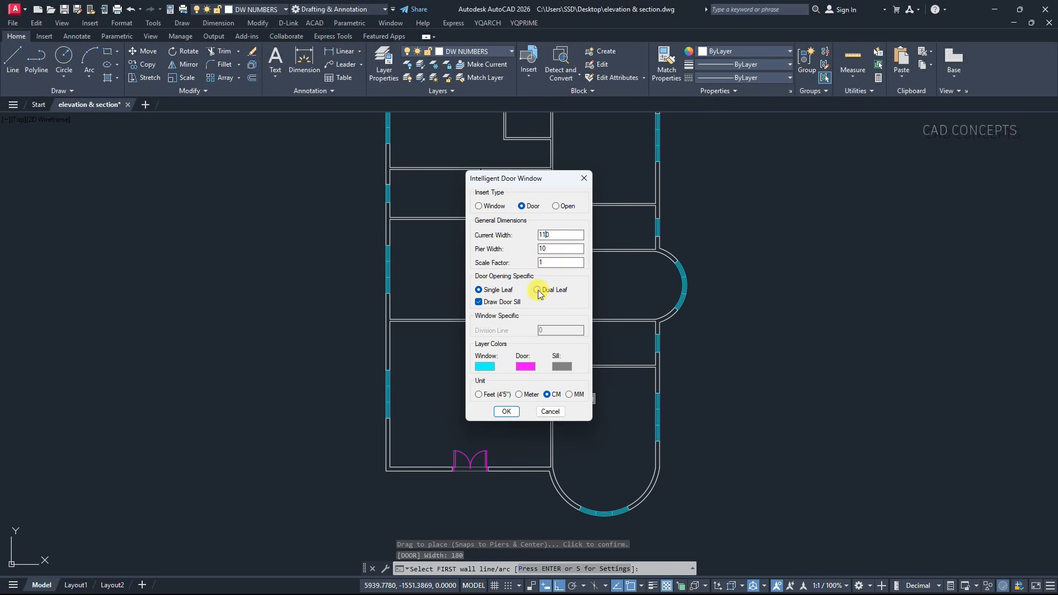
click(506, 412)
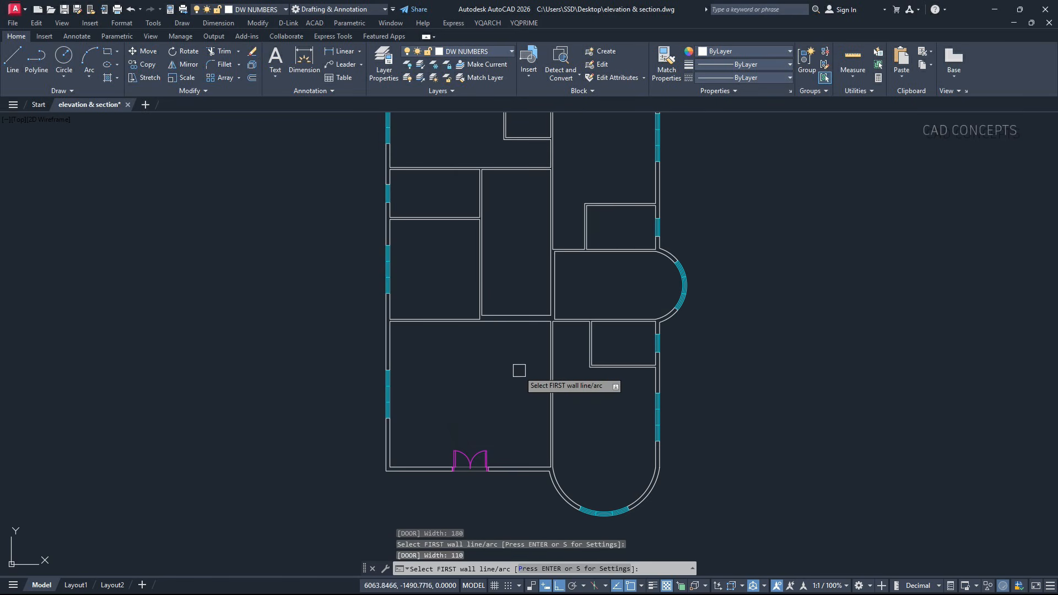
Insert a 110 cm single door at the lower end of the wall shared with the lower-right curved room, opening into that room
scroll(553, 475, up, 4)
scroll(552, 475, up, 2)
click(549, 433)
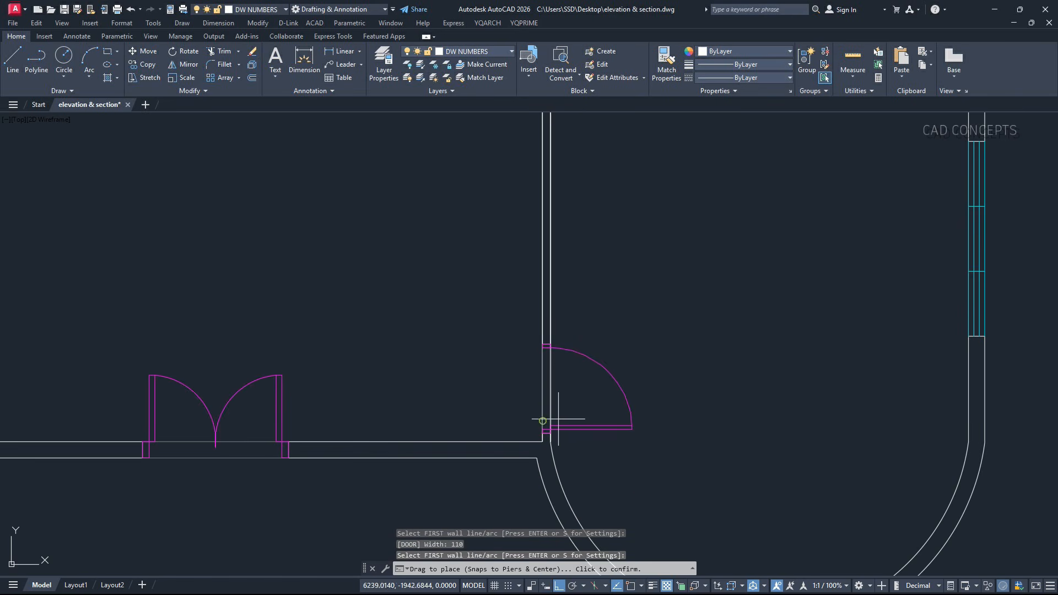
click(573, 416)
scroll(545, 427, down, 5)
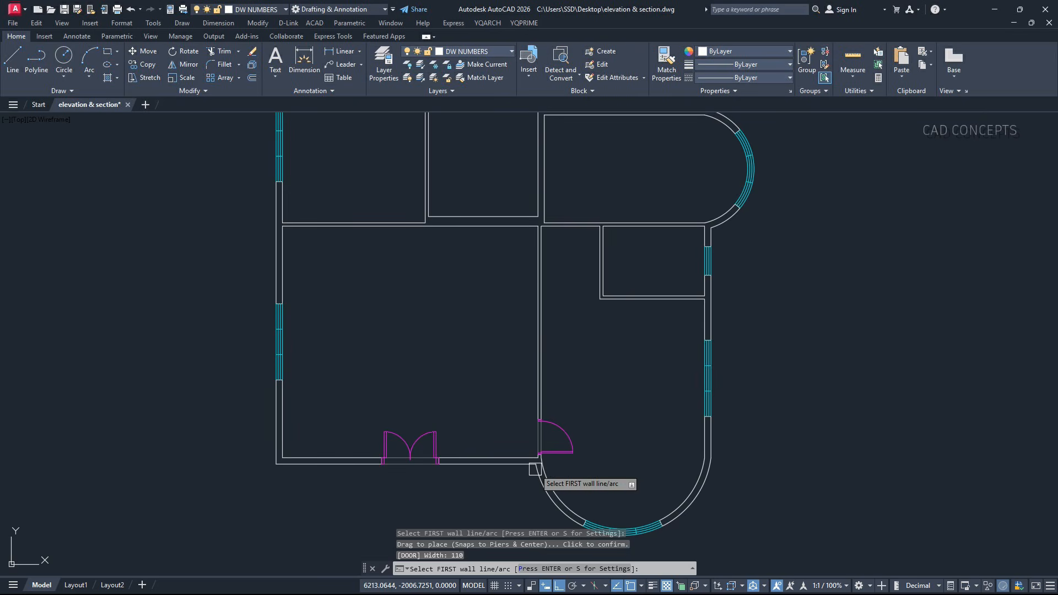
Insert a second 110 cm door at the upper end of the same wall, opening toward the lower-right room
scroll(544, 230, up, 4)
scroll(544, 230, up, 2)
click(537, 231)
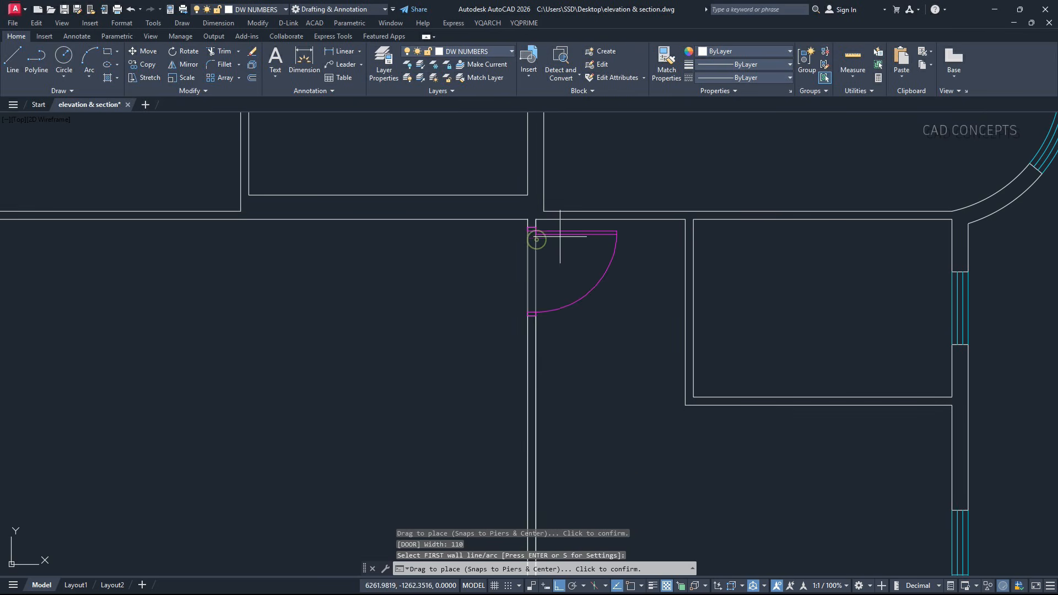
click(546, 238)
scroll(551, 320, down, 4)
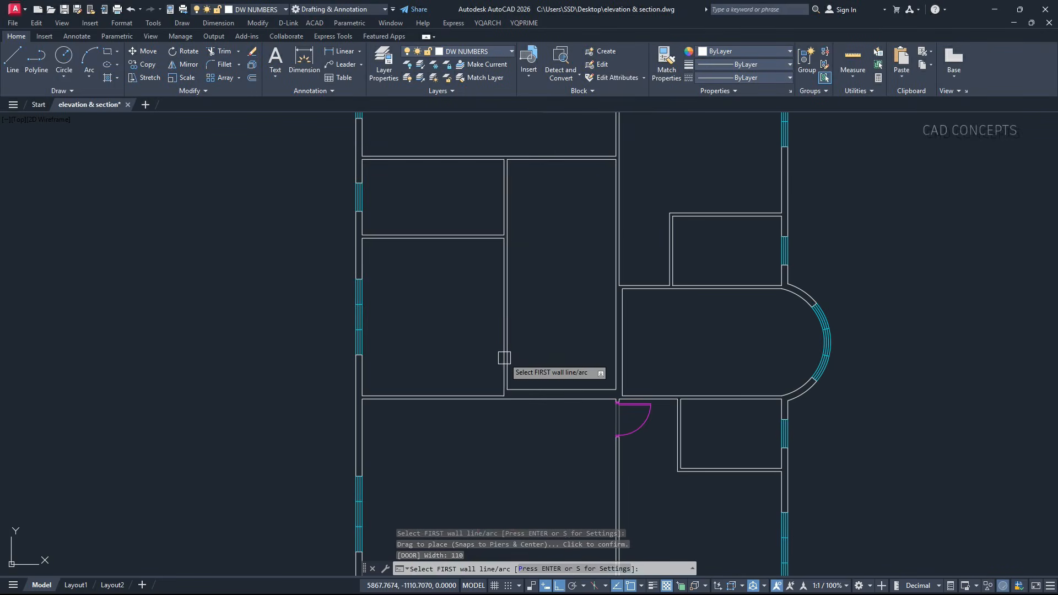
Insert a 110 cm door centred in the right wall of the middle-left room, opening into the room
click(503, 293)
scroll(491, 323, up, 3)
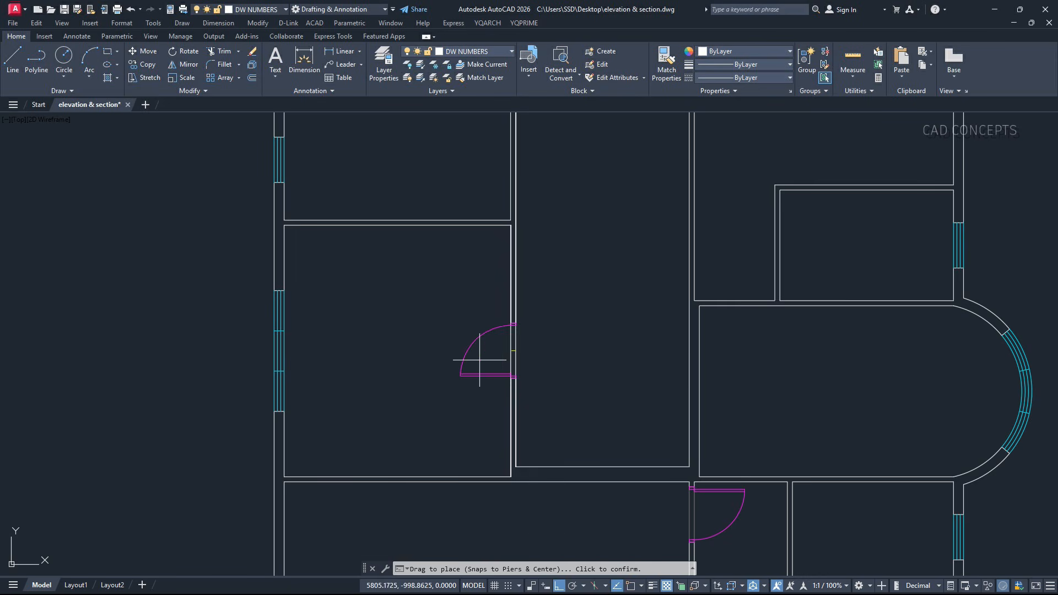
click(460, 360)
Insert a 110 cm door between the central hall and the upper-right room, just above the right-hand curved room, opening into the upper-right room
middle_drag(739, 316, 640, 402)
click(594, 247)
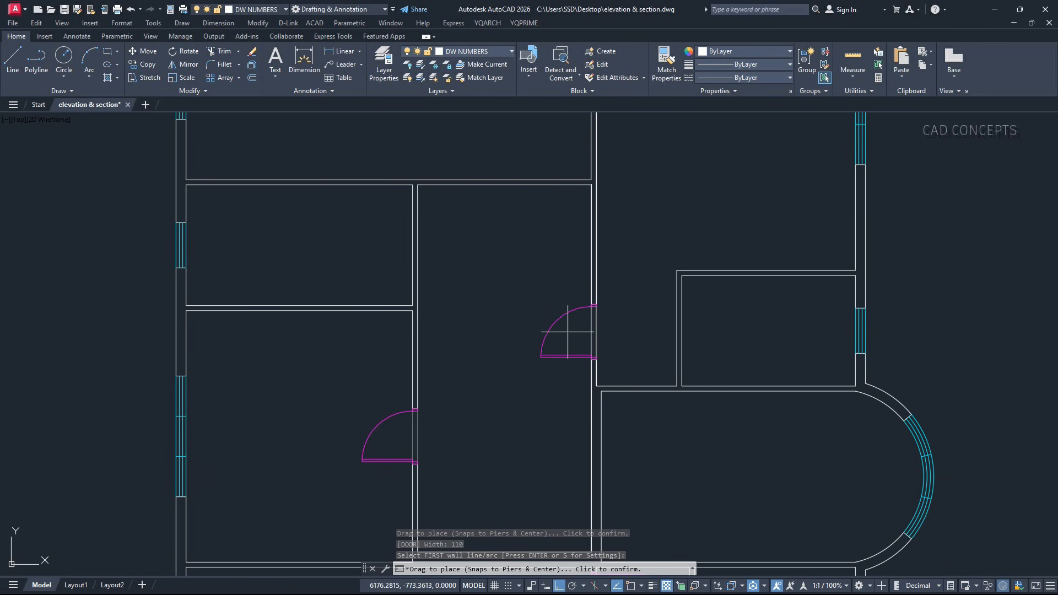
click(631, 397)
Insert a 110 cm door near the right end of the upper-left room's bottom wall, opening inward
middle_drag(530, 256, 548, 405)
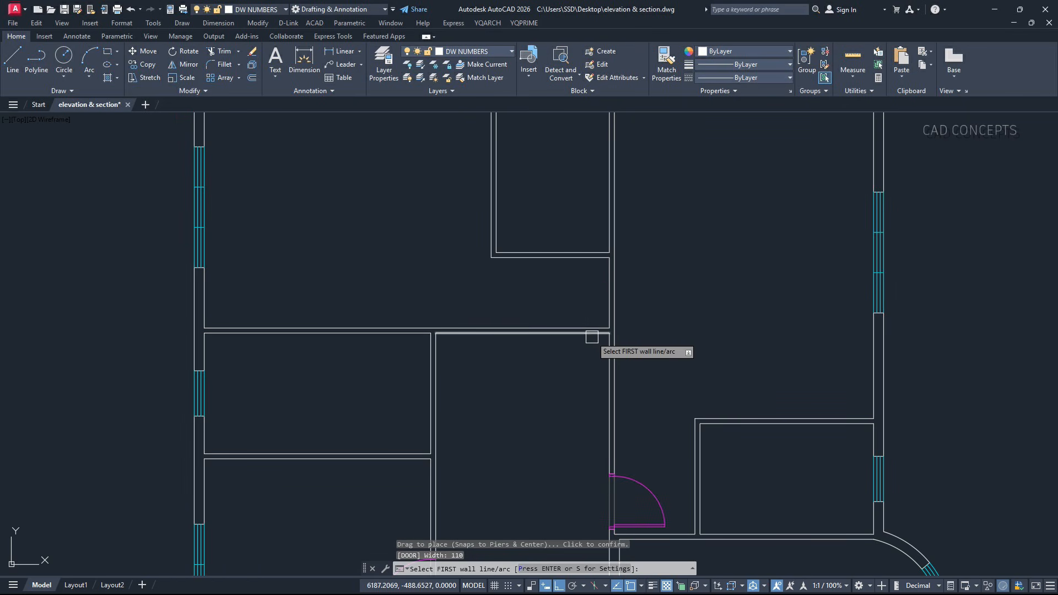
click(592, 336)
click(591, 312)
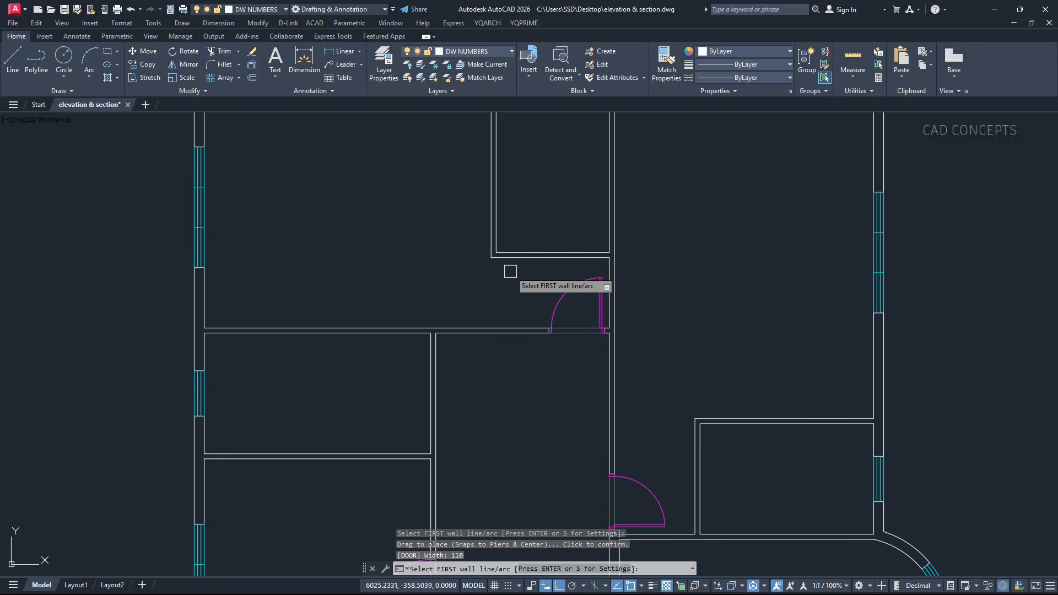
Set the door width to 90 cm and insert the door low in the small left room's right wall, opening inward
key(Return)
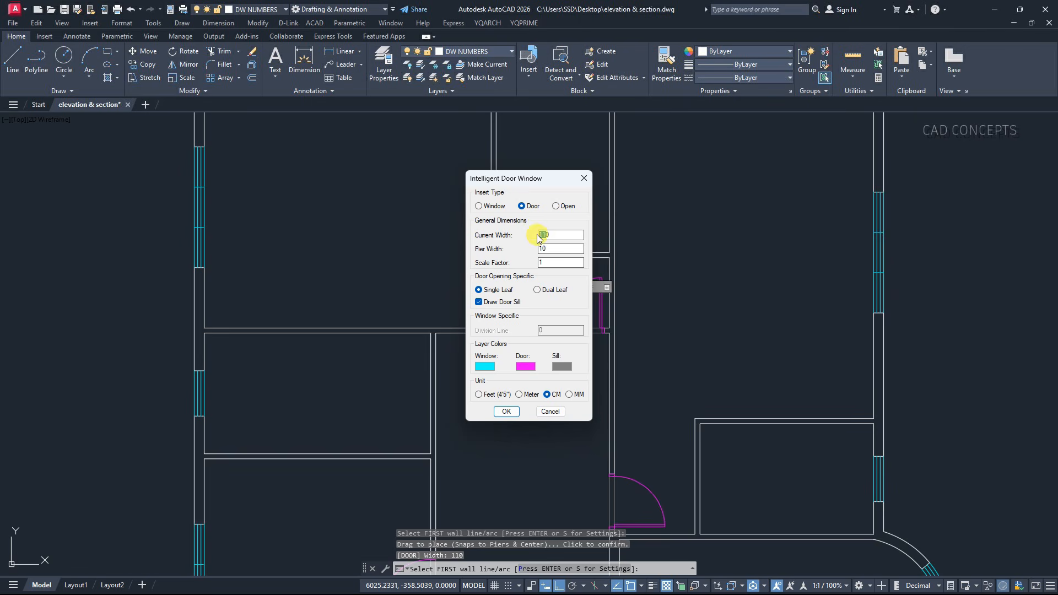
click(516, 413)
click(430, 425)
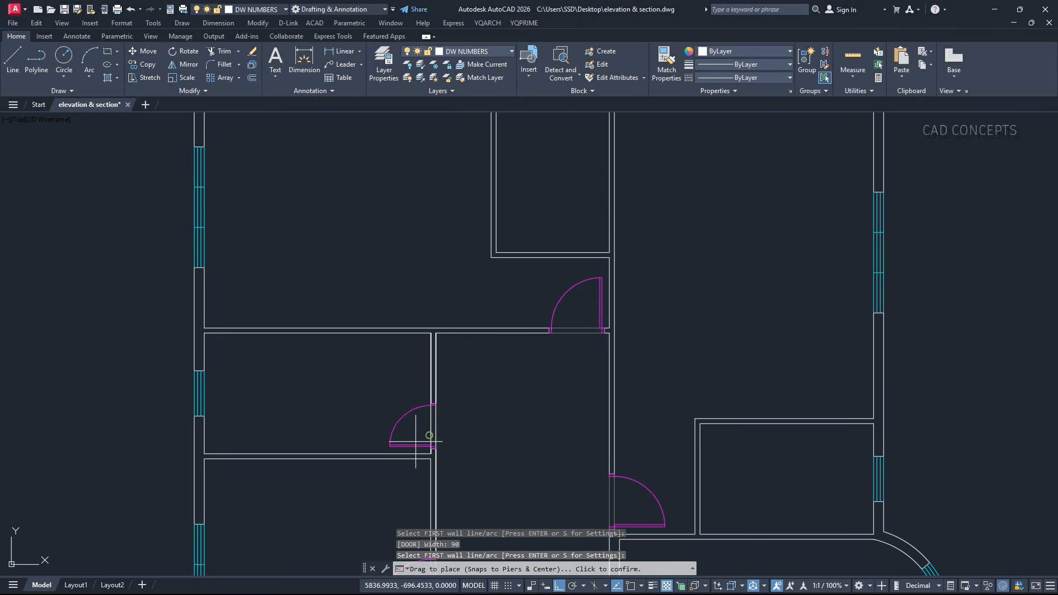
click(412, 443)
Insert inward-opening 90 cm doors in the small top room's bottom wall and in the left wall of the small room above the right-hand curved room
click(509, 252)
click(507, 239)
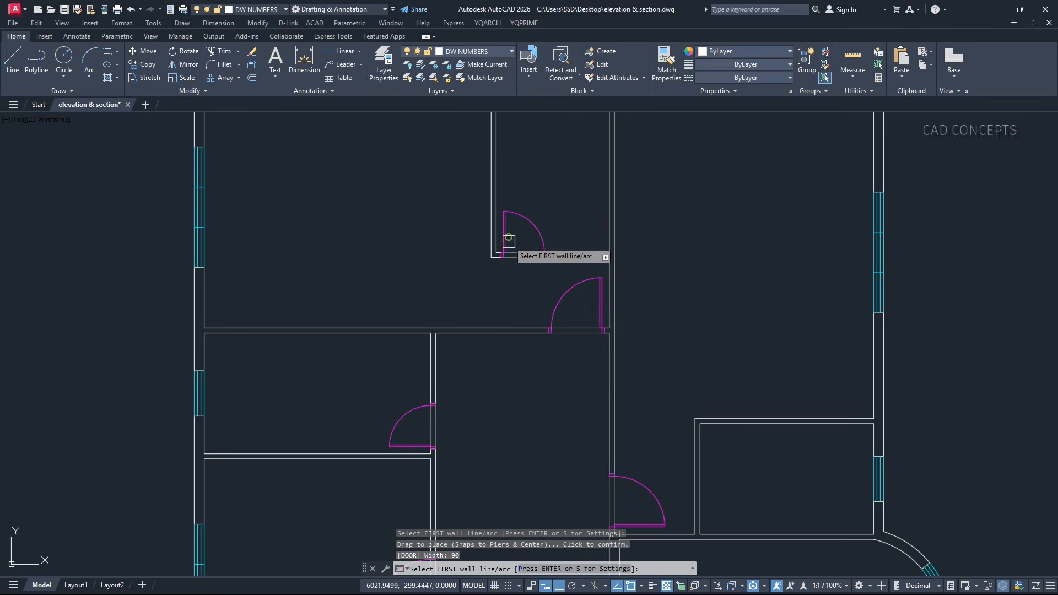
click(700, 432)
click(730, 432)
Insert a 90 cm door at the lower end of the small lower-right room's left wall, opening inward
middle_drag(701, 500, 639, 220)
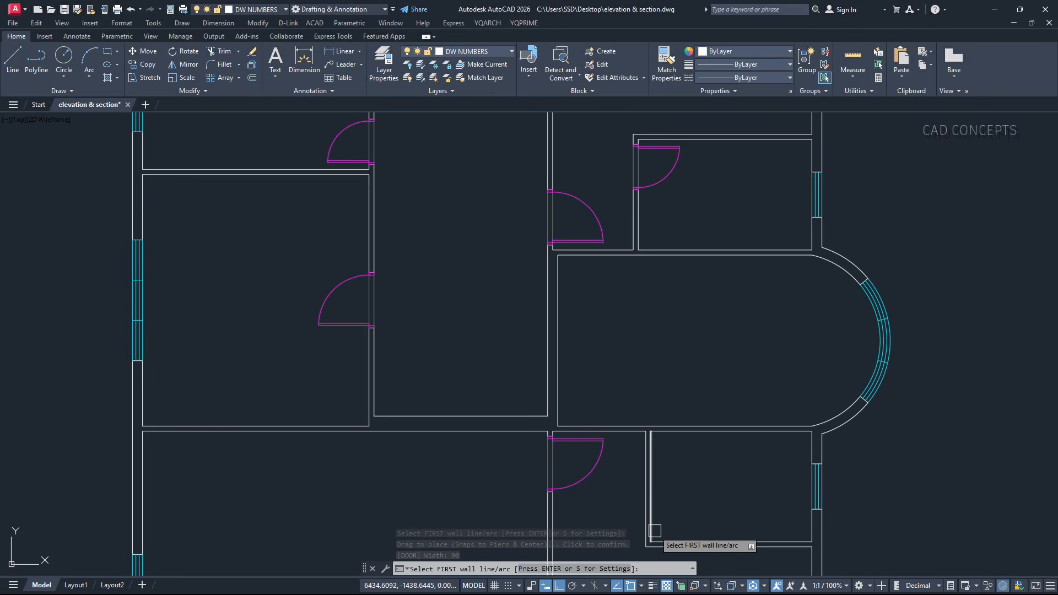
scroll(654, 530, down, 2)
middle_drag(661, 531, 654, 464)
scroll(654, 465, up, 2)
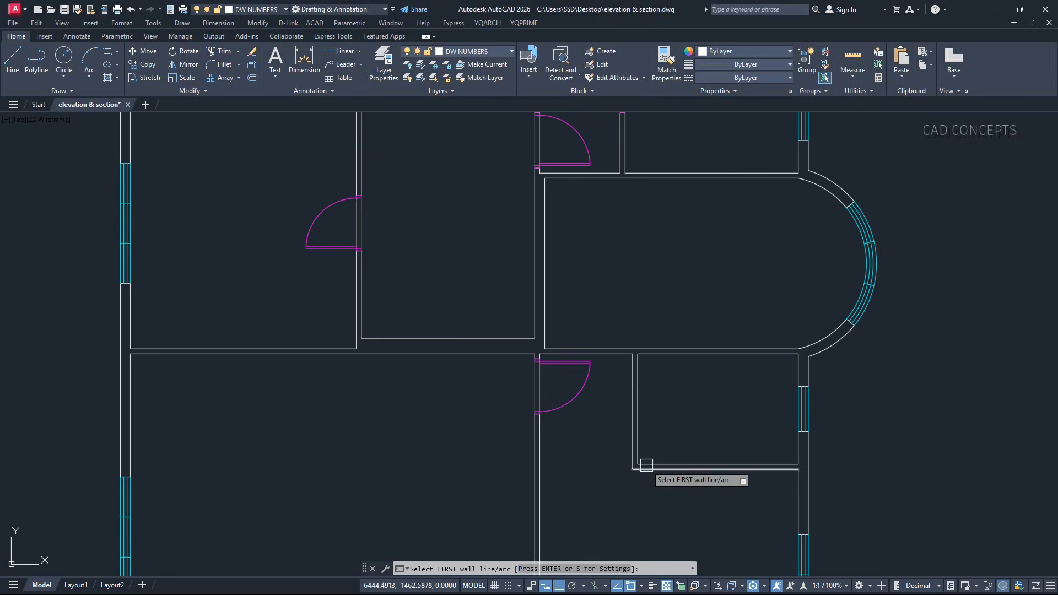
click(637, 451)
click(646, 447)
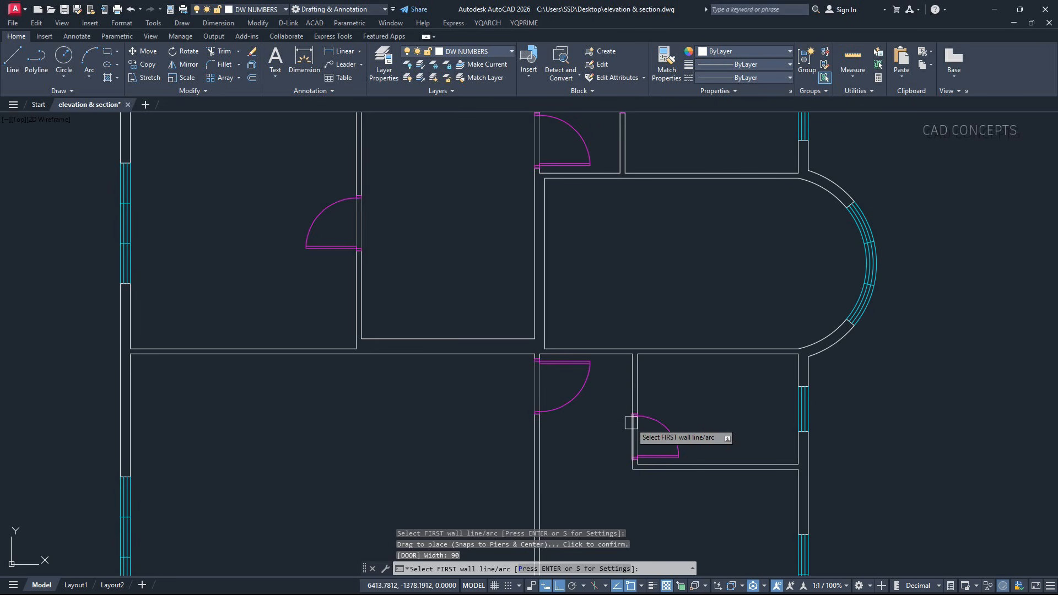
Switch the insert type to Open and cut a 200 cm opening in the wall between the central hall and the lower-left room
scroll(631, 424, down, 5)
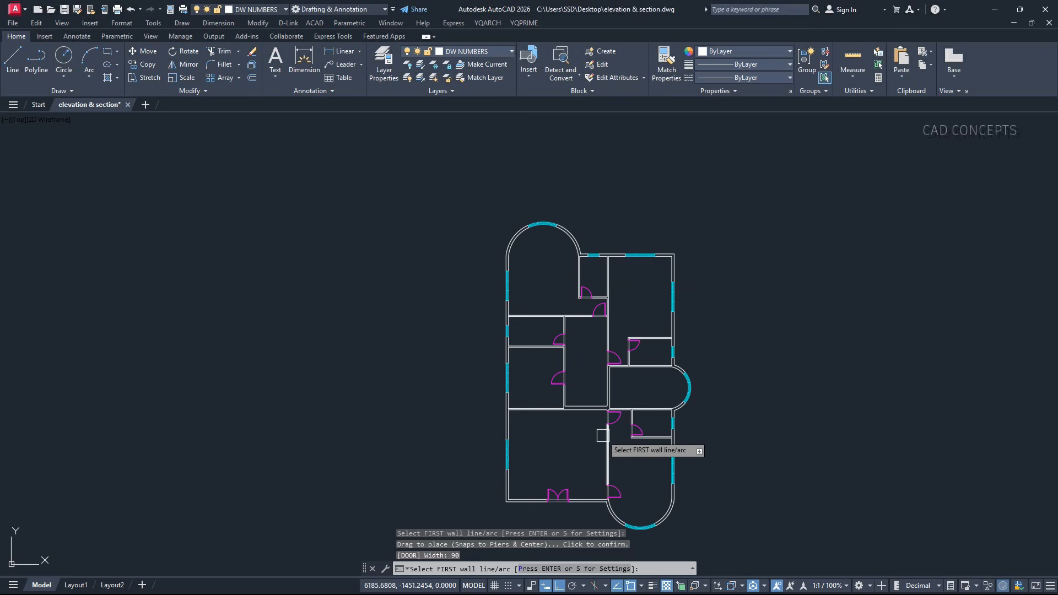
scroll(602, 435, up, 2)
middle_drag(578, 433, 578, 354)
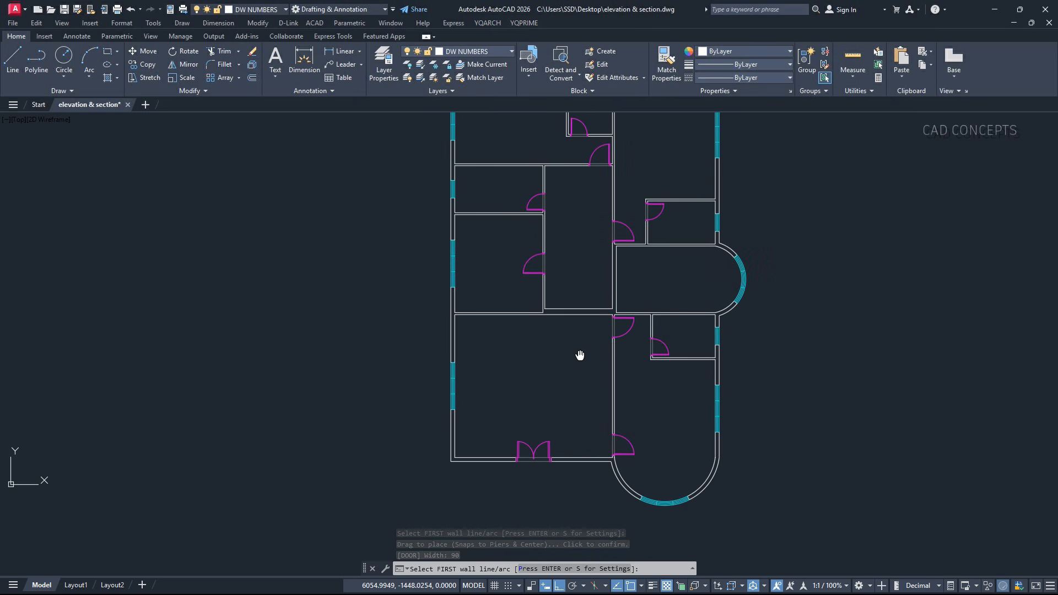
key(Return)
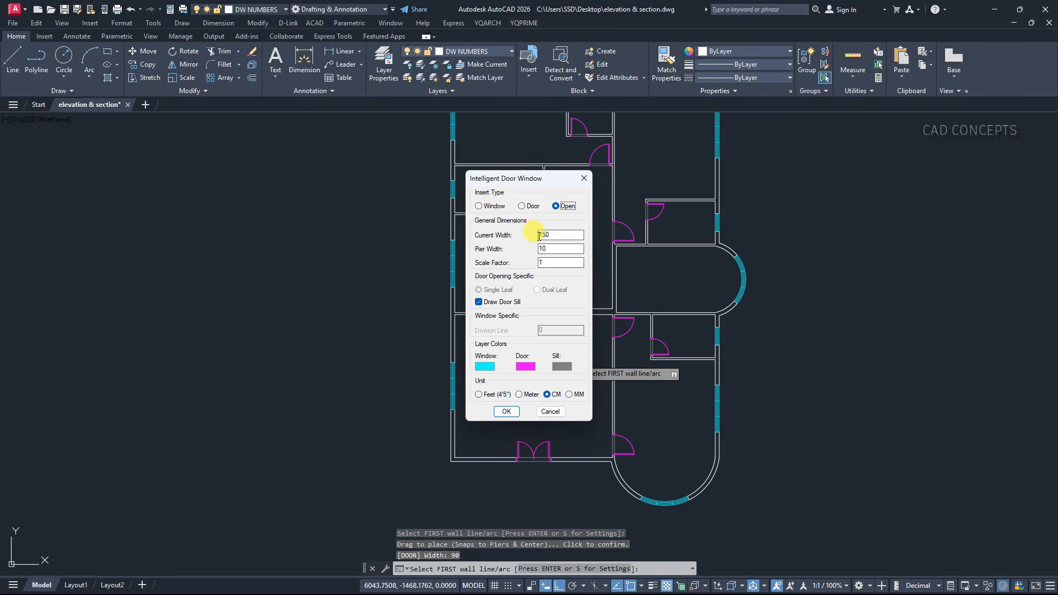
click(506, 411)
scroll(613, 327, up, 5)
click(672, 377)
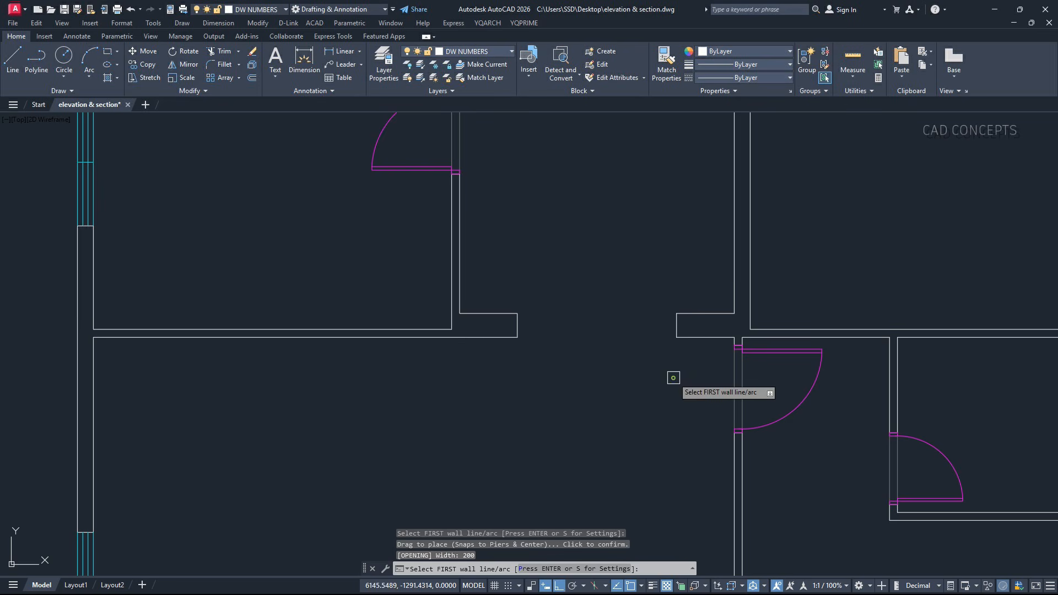
scroll(581, 387, down, 5)
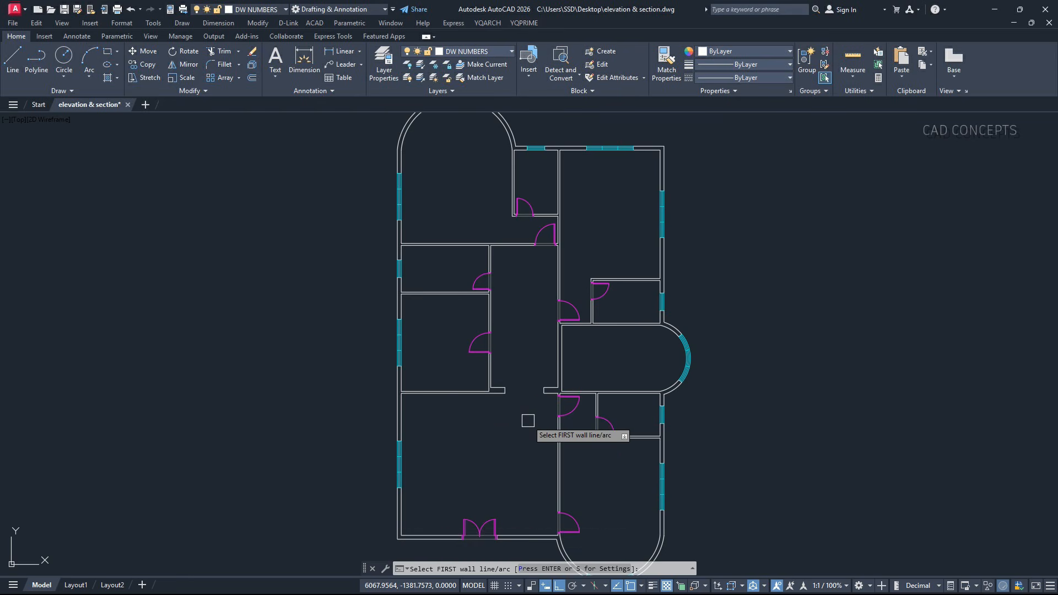
key(Return)
drag(472, 173, 797, 179)
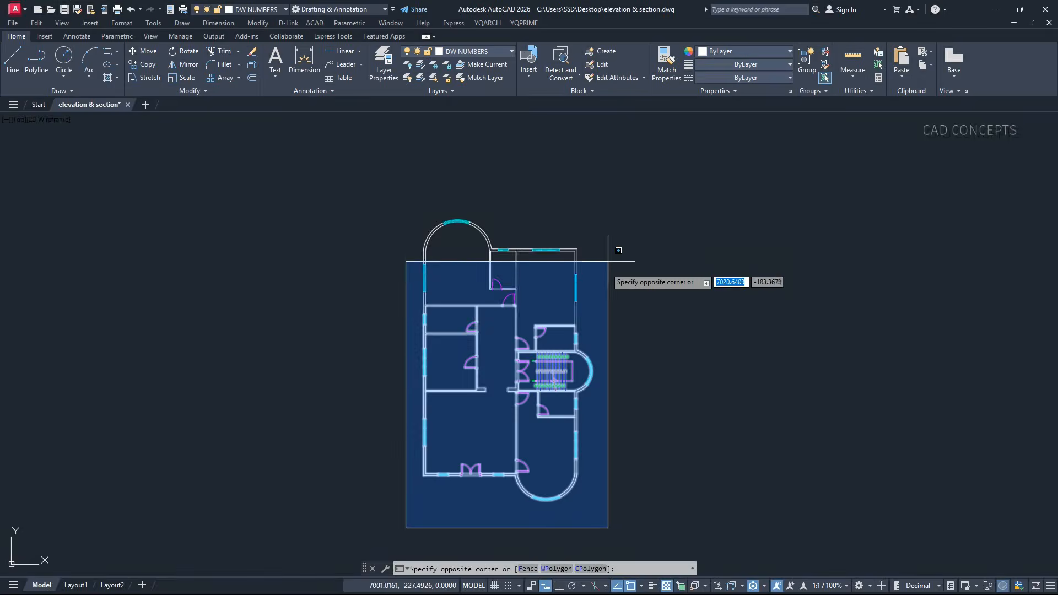
key(Escape)
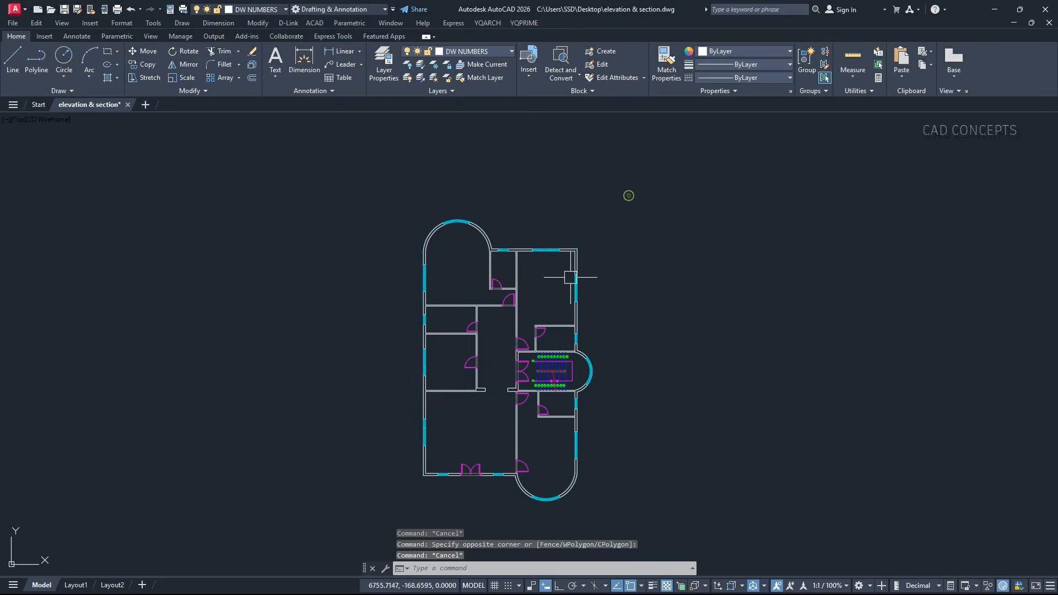
scroll(503, 326, up, 2)
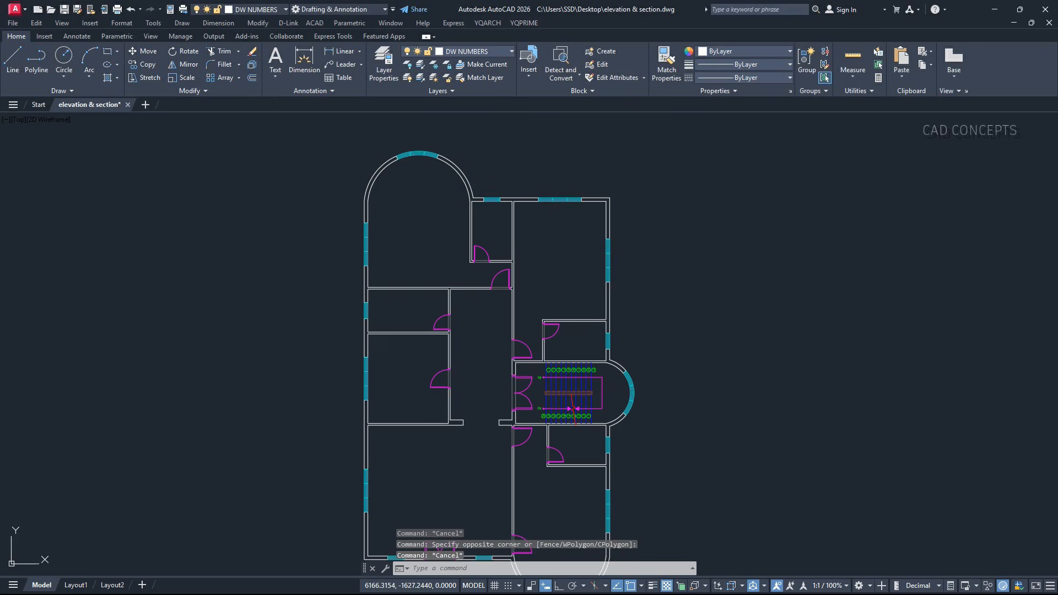
scroll(493, 377, down, 2)
Run DWS, choose the combined Door_Window schedule mode and begin selecting the plan's doors and windows
text(dws)
key(Return)
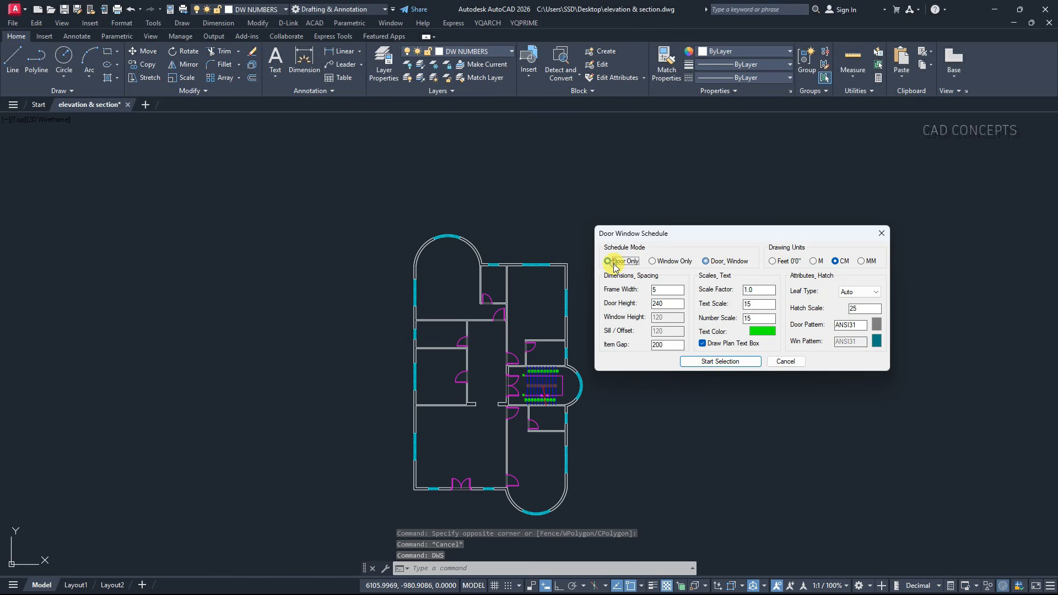
click(615, 264)
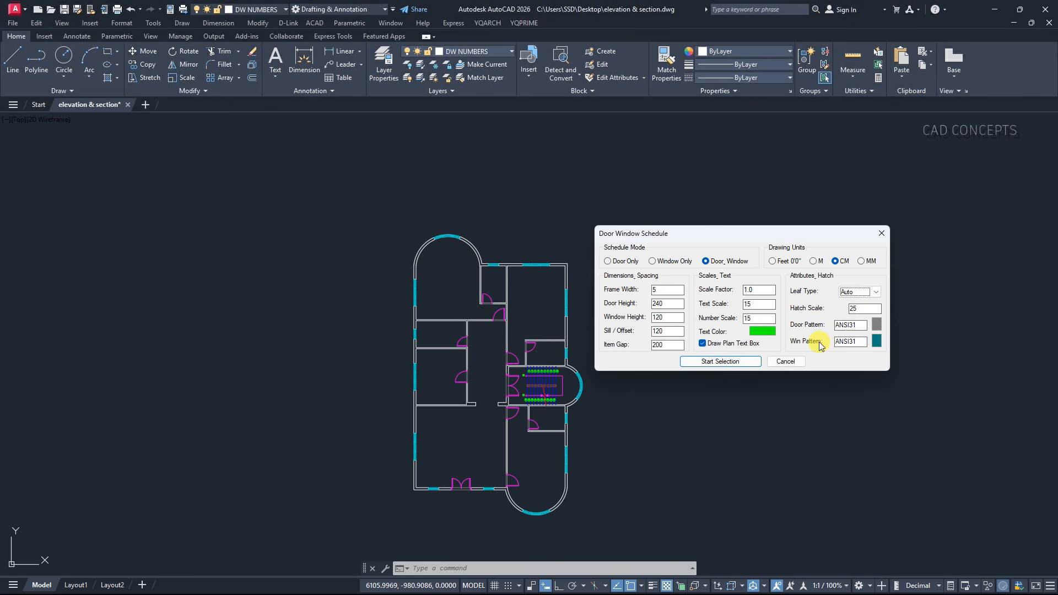
click(714, 360)
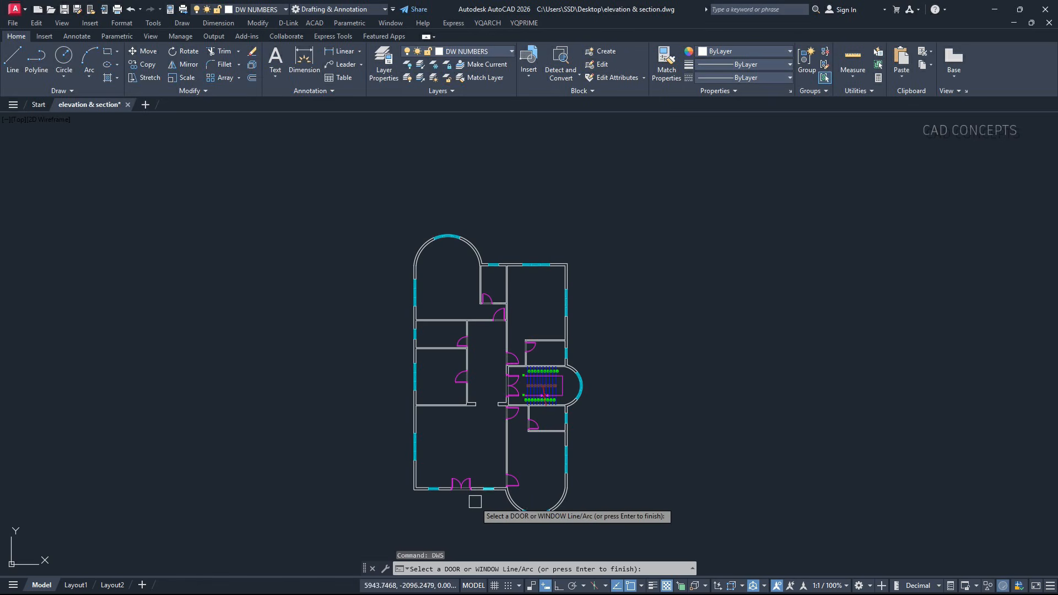
Add schedule labels to the double entrance door and the two windows flanking it in the lower-left room's bottom wall
scroll(463, 502, up, 5)
scroll(500, 487, up, 3)
middle_drag(507, 479, 396, 411)
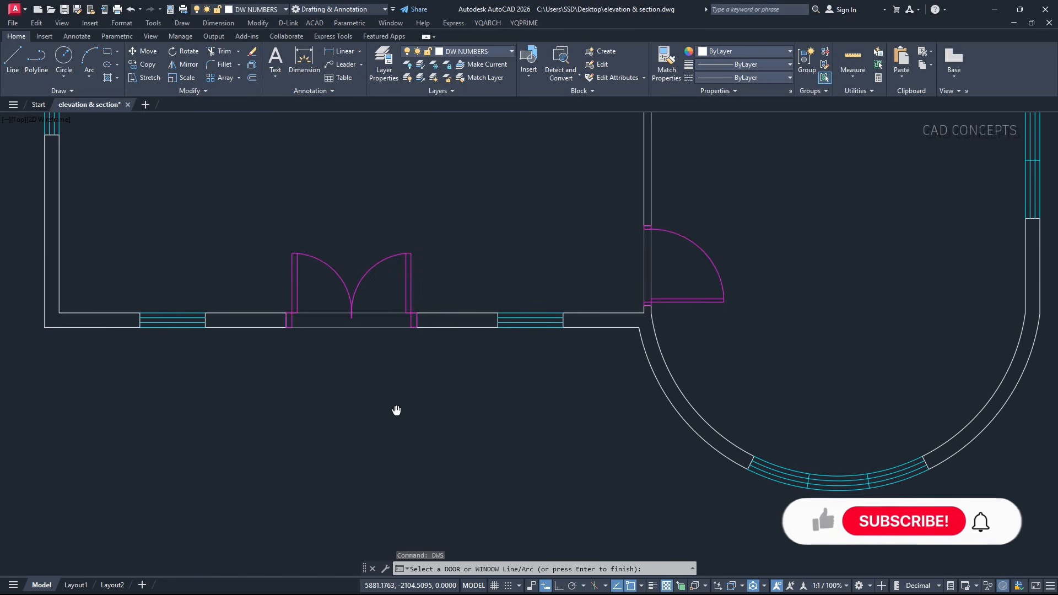
click(382, 331)
click(387, 286)
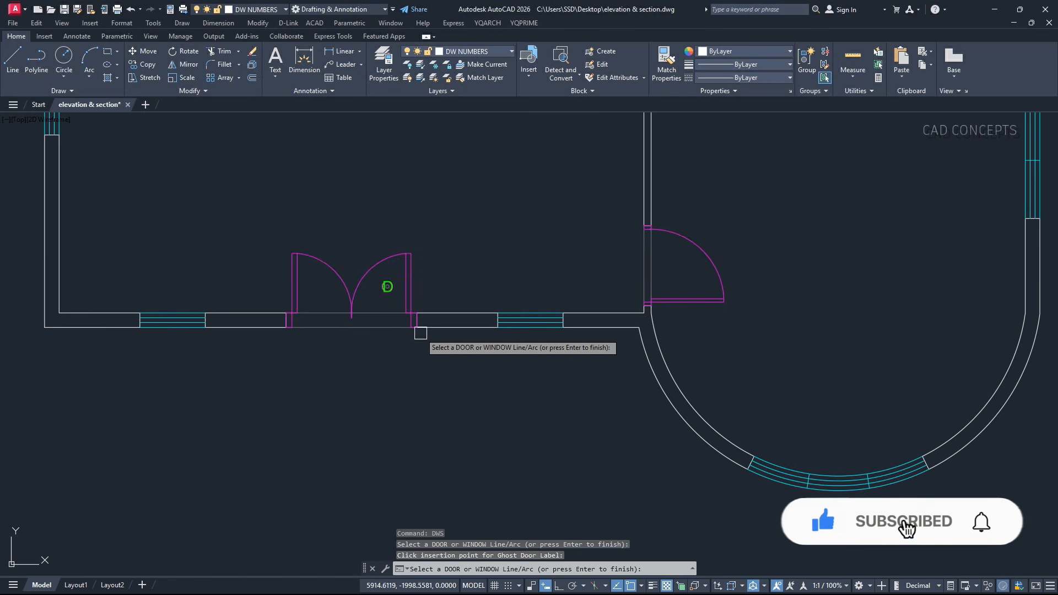
click(525, 329)
click(529, 343)
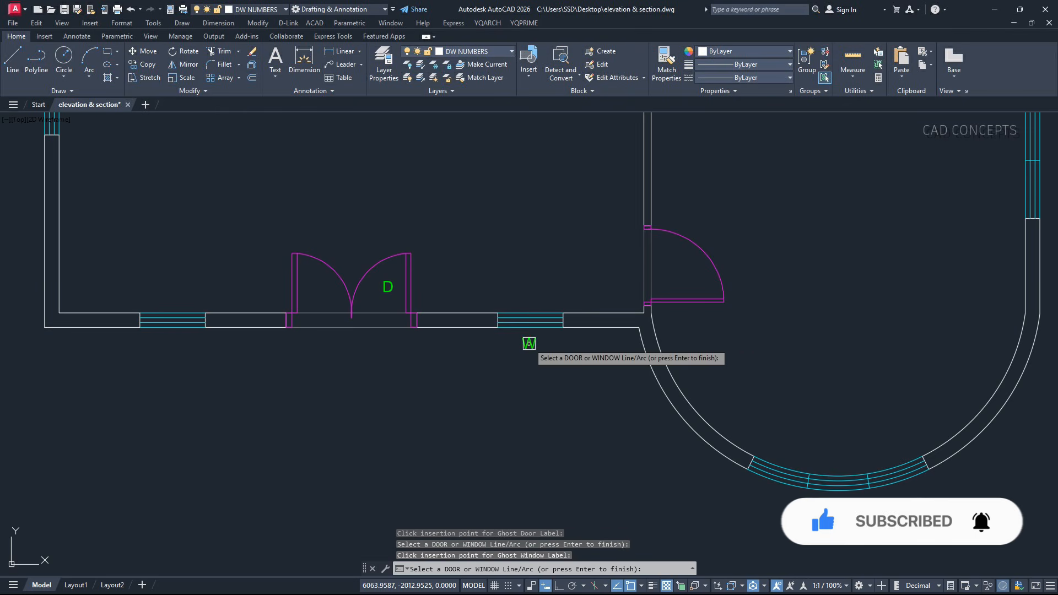
click(178, 332)
click(171, 346)
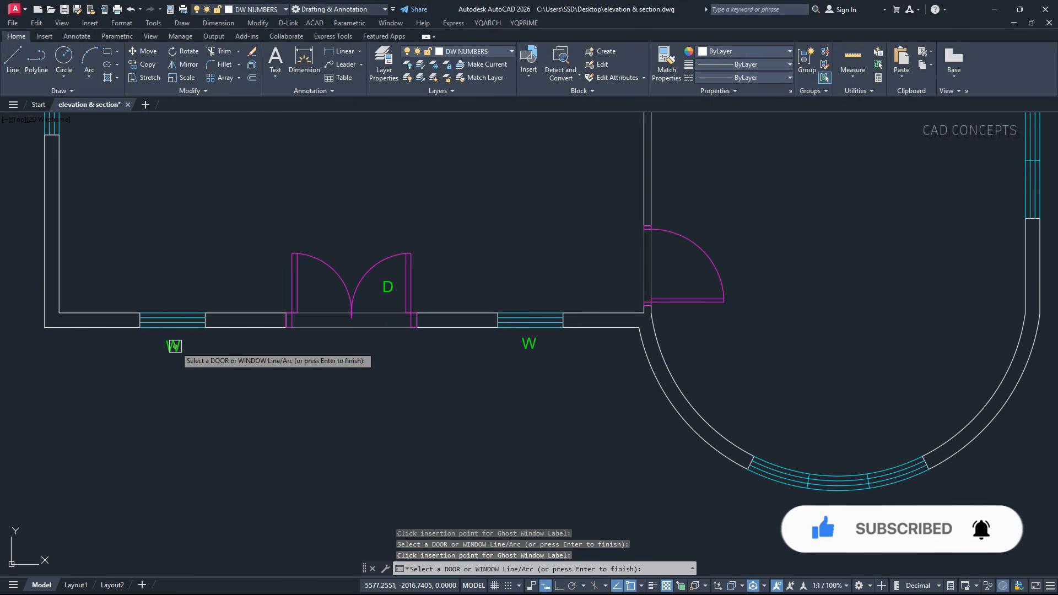
Label the lower-right room's lower door, its curved bottom window and the window in its right wall for the schedule
click(646, 278)
click(677, 281)
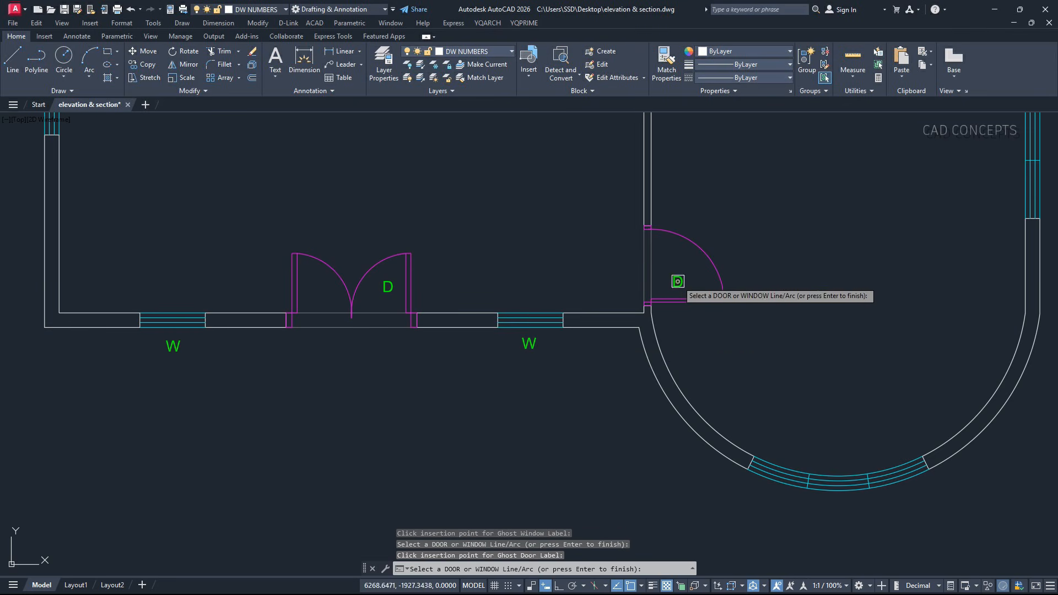
click(838, 487)
click(838, 511)
middle_drag(905, 357, 594, 467)
click(716, 298)
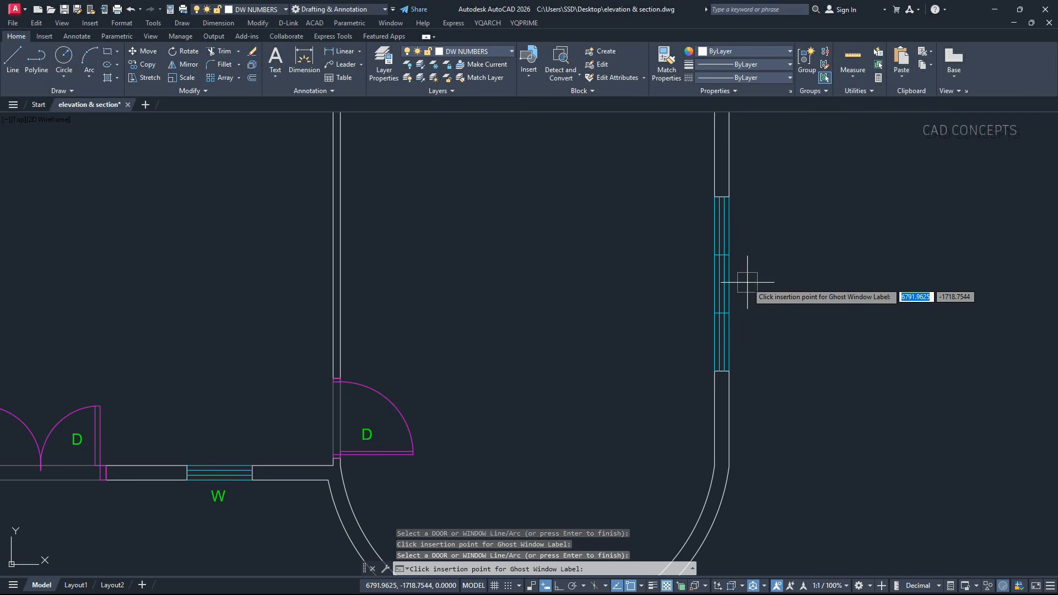
click(745, 279)
Label the small lower-right room's window and door, plus the neighbouring 110 cm door at the upper end of the shared wall
middle_drag(727, 118, 725, 330)
click(719, 289)
click(741, 286)
click(472, 326)
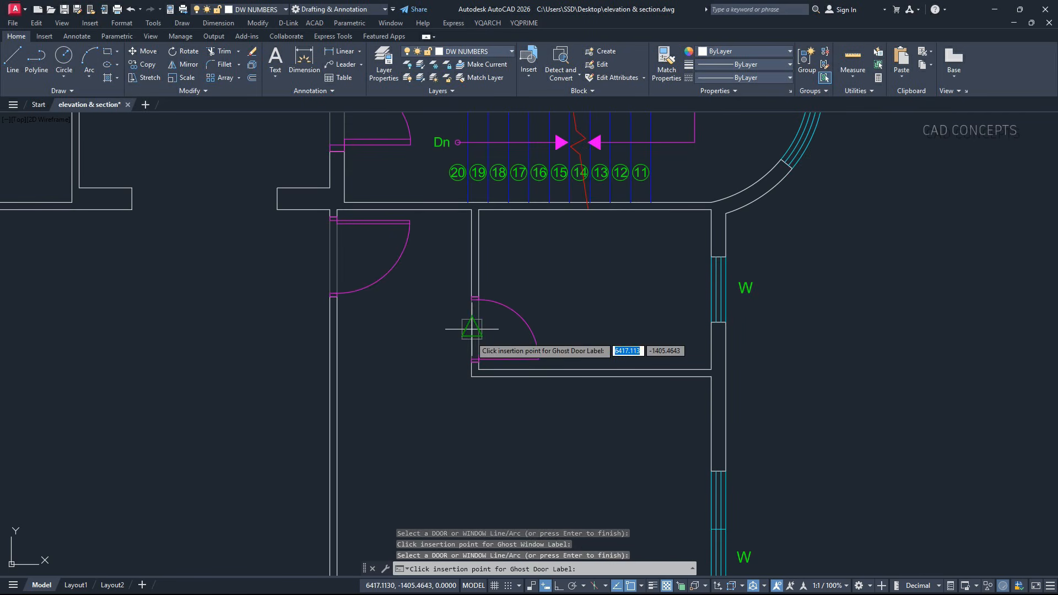
click(500, 338)
click(330, 274)
click(350, 240)
Label the stair room's curved window and its double door for the schedule
middle_drag(733, 119, 609, 321)
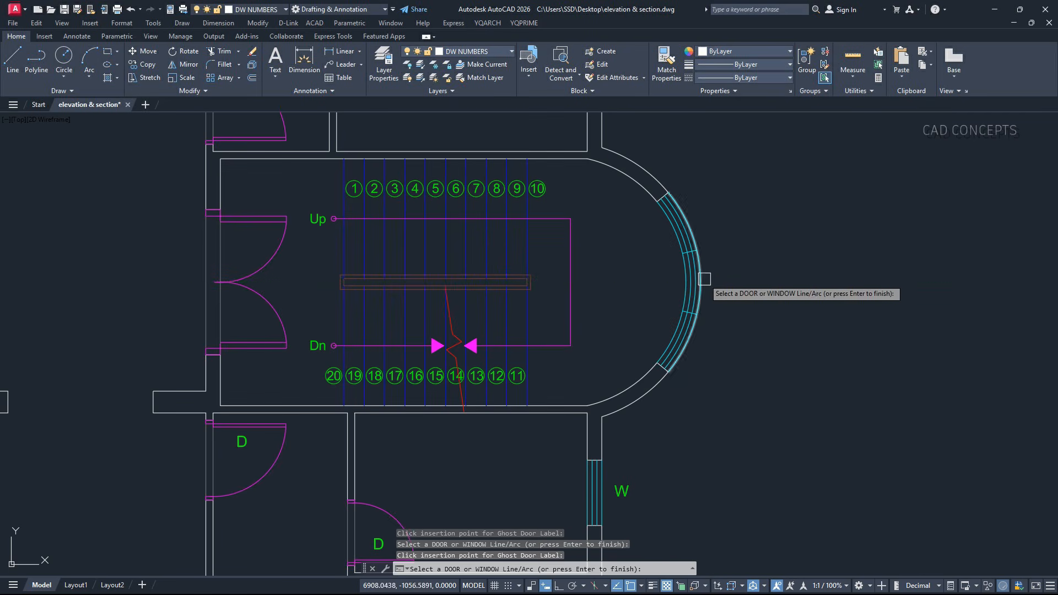
click(696, 276)
click(710, 279)
click(237, 330)
click(246, 322)
Label the upper-right room's hall door and the door of the small room above the stairs
middle_drag(247, 322, 270, 540)
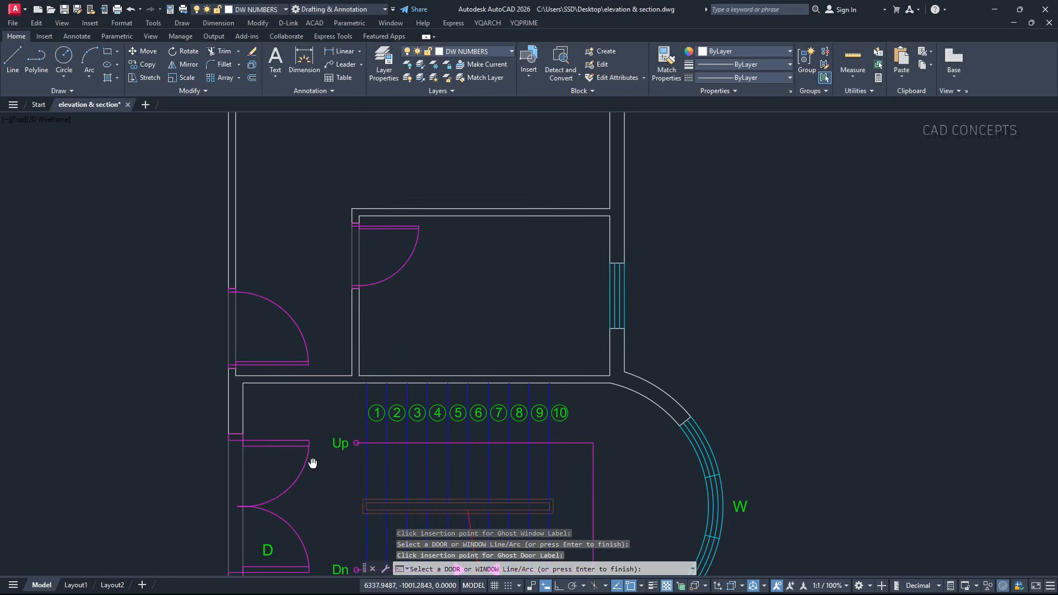
click(414, 230)
click(379, 238)
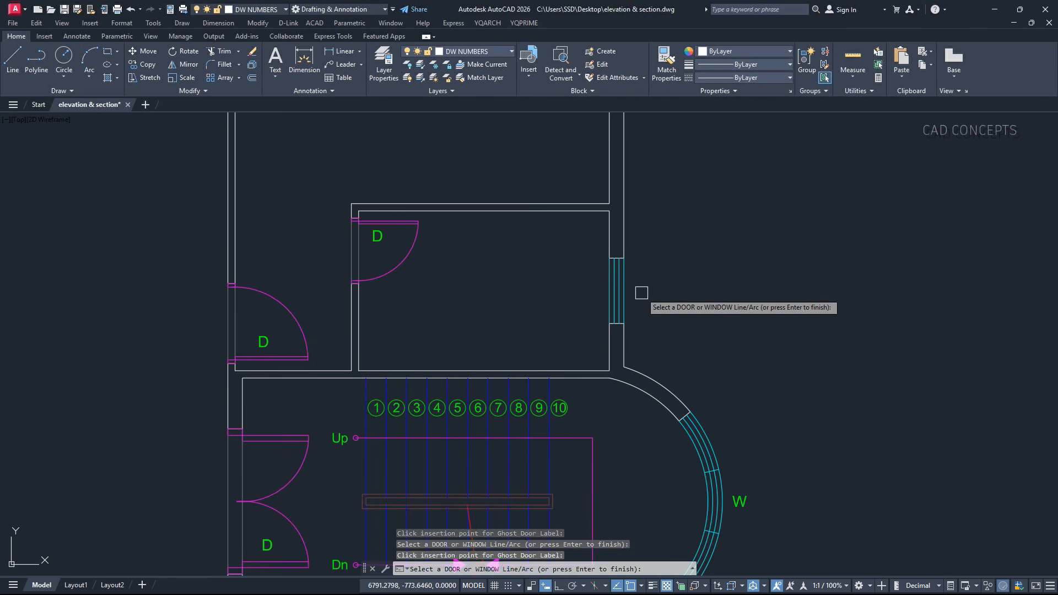
Label the right-wall windows of the small room above the stairs and of the upper-right room for the schedule
click(616, 286)
click(639, 289)
middle_drag(538, 241, 567, 525)
click(645, 230)
scroll(664, 244, up, 2)
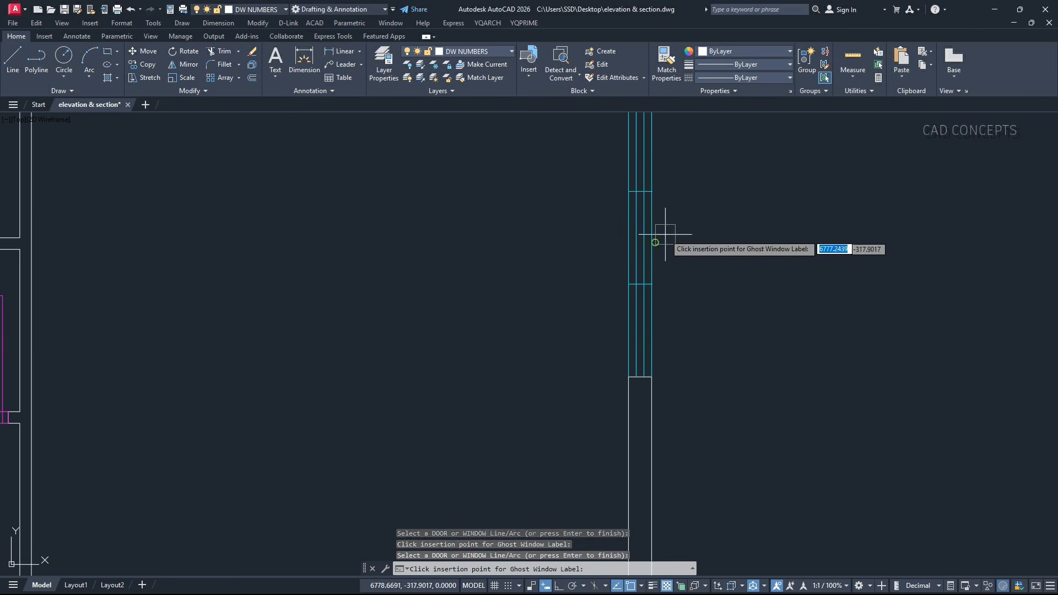
click(664, 244)
Label the upper-right room's top window and the narrow window in the top wall of the adjoining small room
scroll(678, 439, down, 5)
scroll(556, 279, up, 6)
click(556, 280)
click(548, 254)
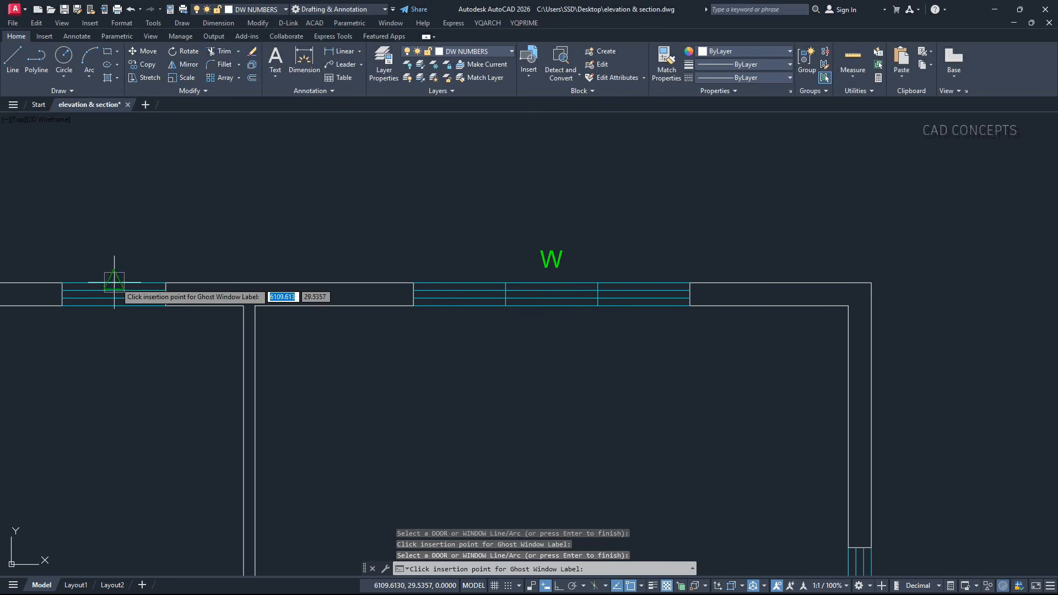
scroll(480, 300, down, 5)
Label the small top room's door and the neighbouring door of the curved-top room for the schedule
scroll(431, 374, up, 5)
click(430, 362)
click(418, 306)
scroll(418, 307, down, 5)
scroll(440, 355, up, 5)
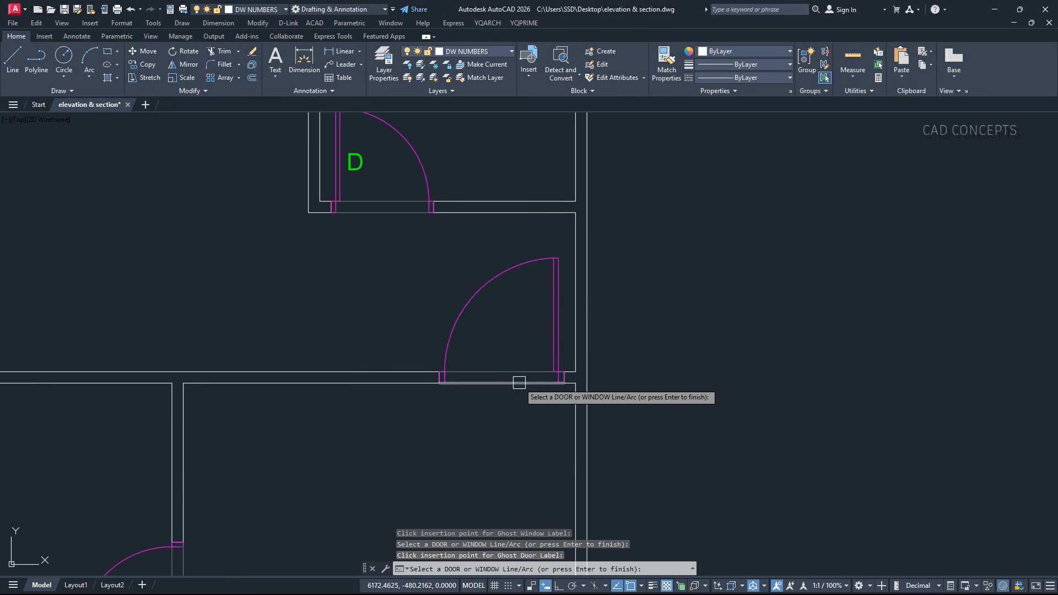
click(515, 374)
click(532, 324)
Label the hall doors of the two rooms along the left side below the curved-top room
scroll(571, 313, down, 5)
scroll(474, 399, up, 5)
click(494, 379)
click(444, 370)
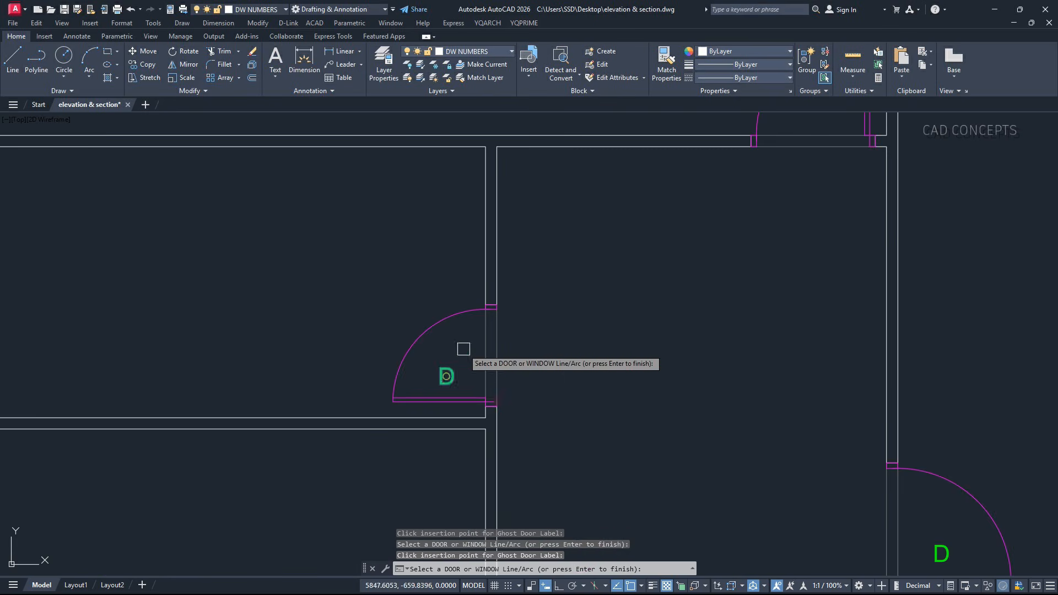
scroll(465, 358, down, 5)
scroll(475, 442, up, 5)
click(473, 443)
click(411, 435)
Label the curved-top room's arched window and its left-wall window for the schedule
scroll(411, 439, down, 5)
scroll(411, 243, up, 5)
click(411, 250)
click(413, 229)
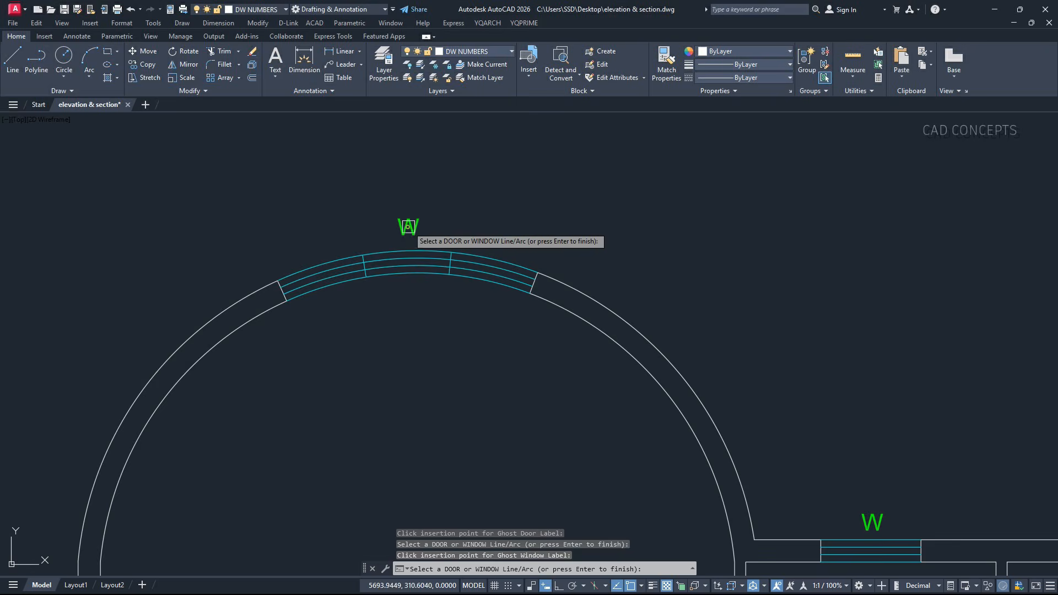
scroll(414, 229, down, 5)
scroll(307, 439, up, 5)
click(316, 443)
click(293, 451)
Label the left-wall windows of the two rooms below the curved-top room, and finish the door and window selection
scroll(293, 451, down, 5)
scroll(331, 350, up, 5)
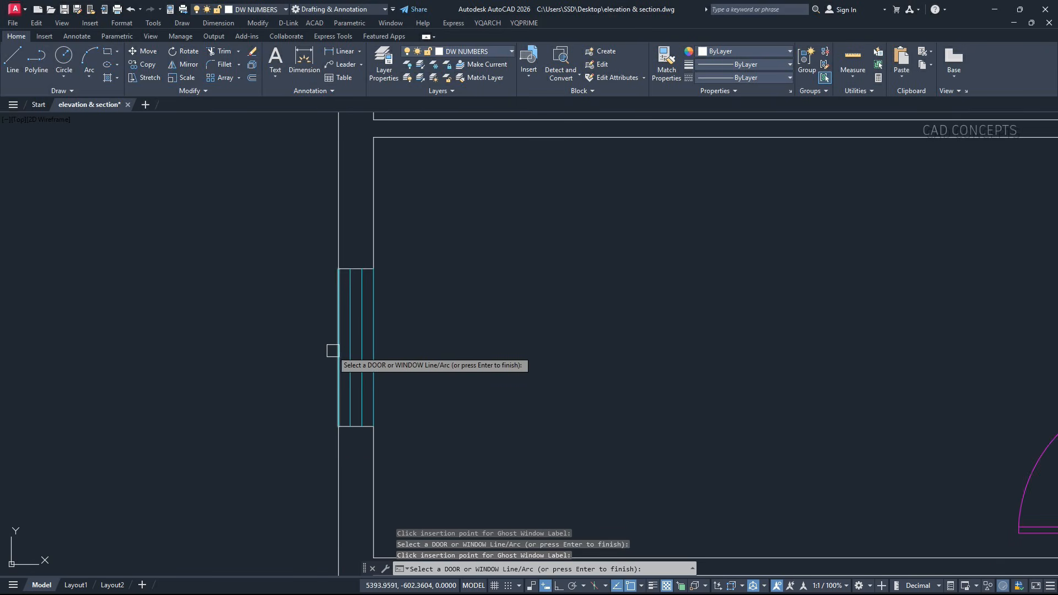
click(366, 265)
click(366, 264)
scroll(342, 322, down, 5)
scroll(343, 321, up, 5)
click(323, 472)
click(283, 461)
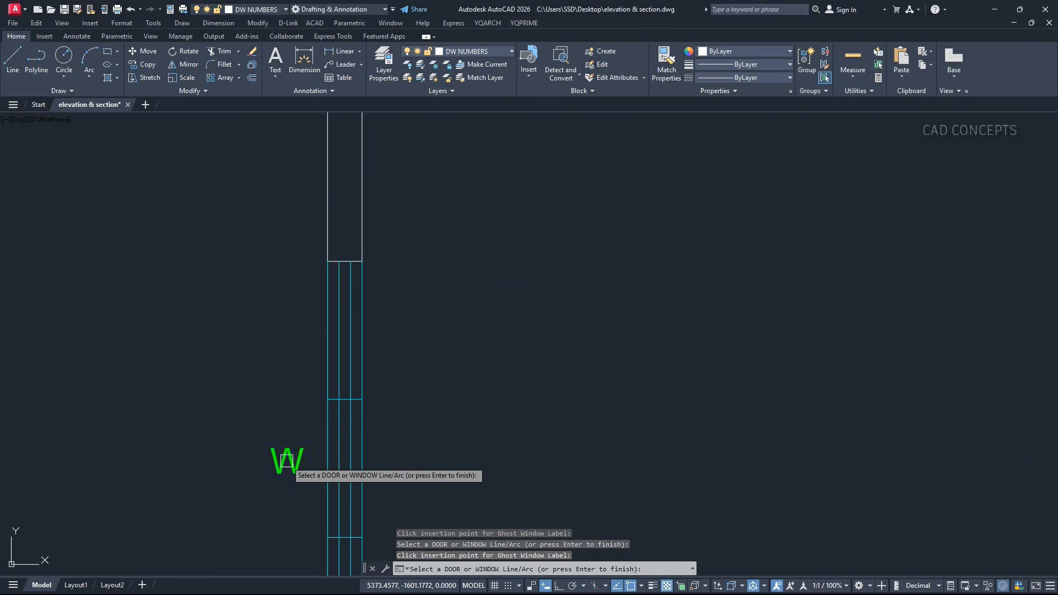
scroll(283, 460, down, 5)
scroll(425, 423, up, 3)
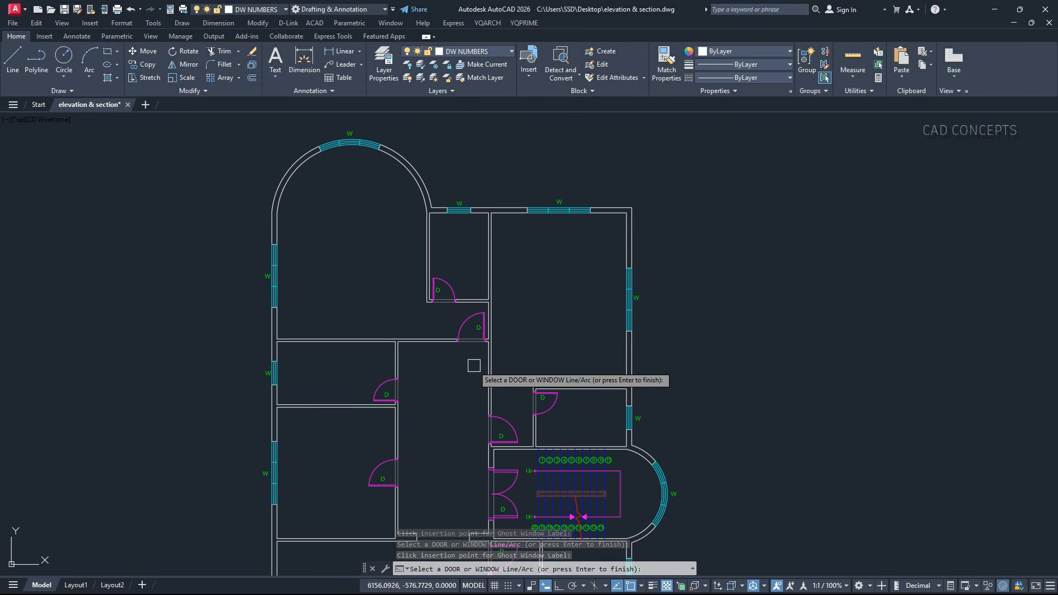
right_click(464, 464)
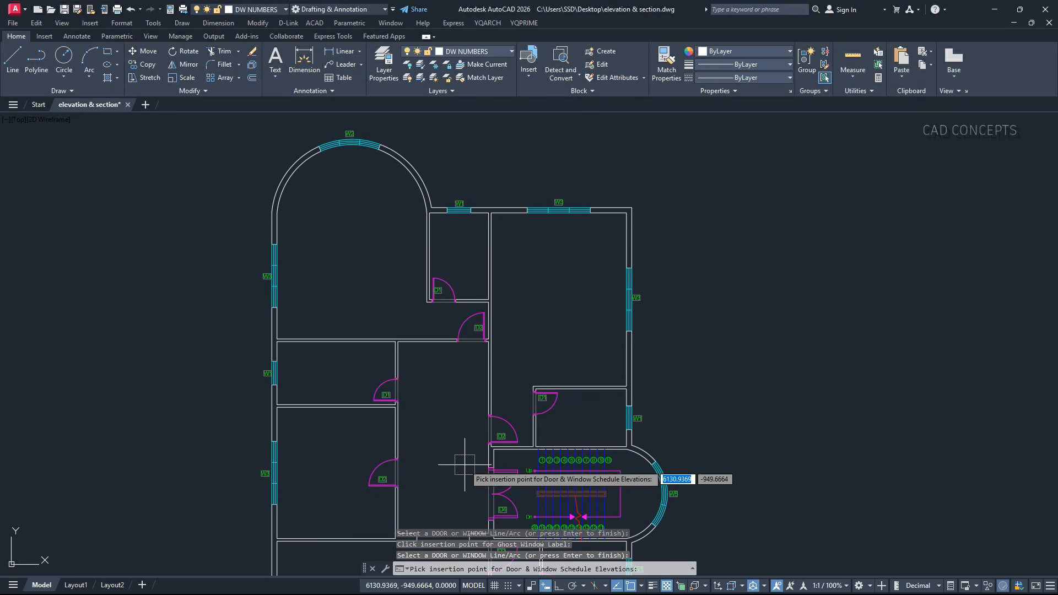
Examine the numbered door and window labels throughout the floor plan
scroll(444, 300, up, 8)
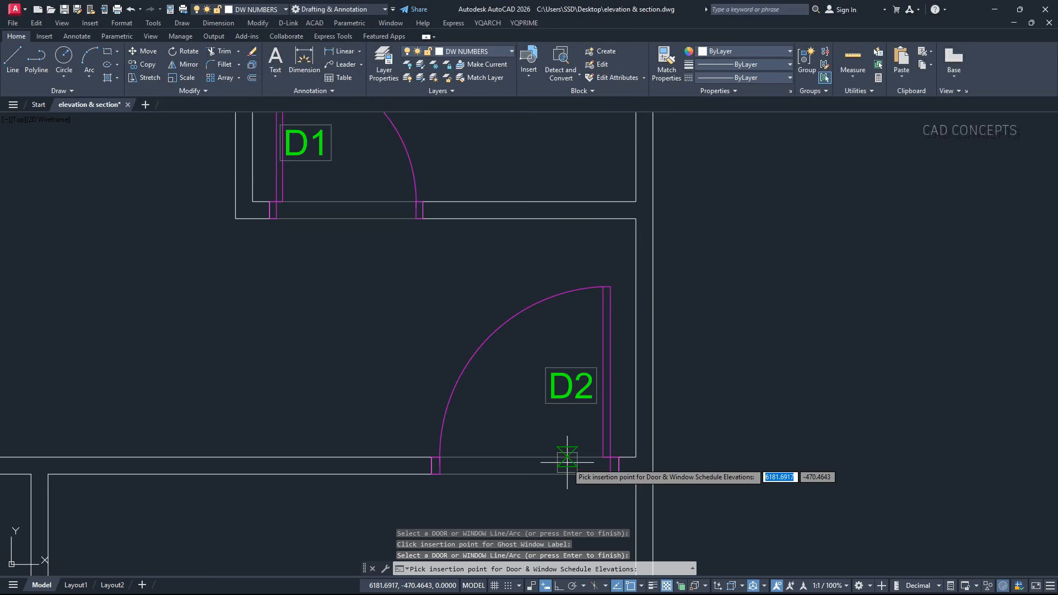
scroll(523, 424, down, 6)
scroll(475, 397, up, 3)
scroll(531, 435, down, 5)
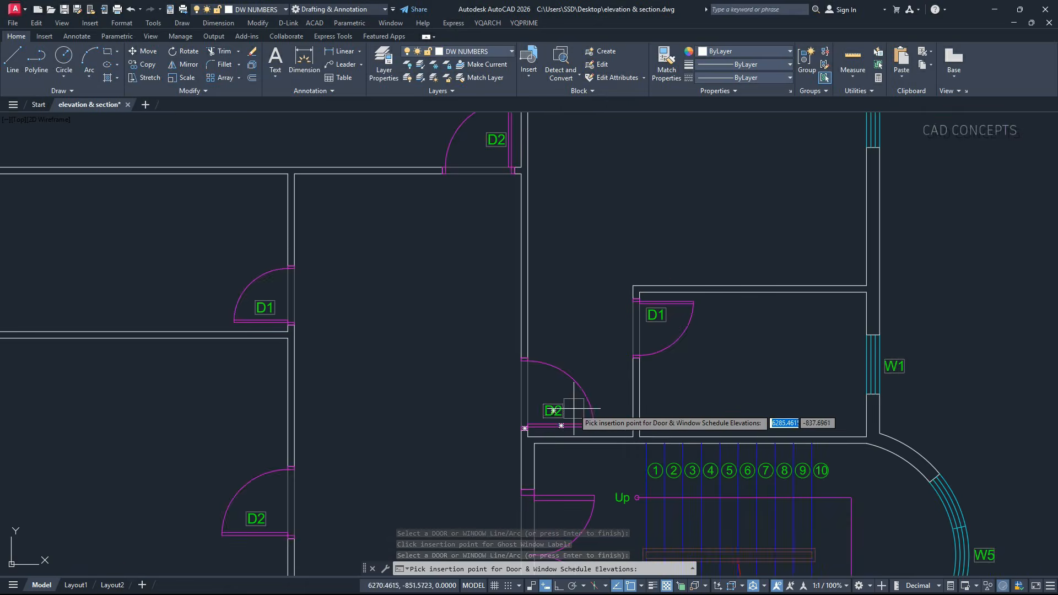
scroll(654, 309, up, 6)
scroll(654, 325, down, 6)
scroll(543, 366, up, 5)
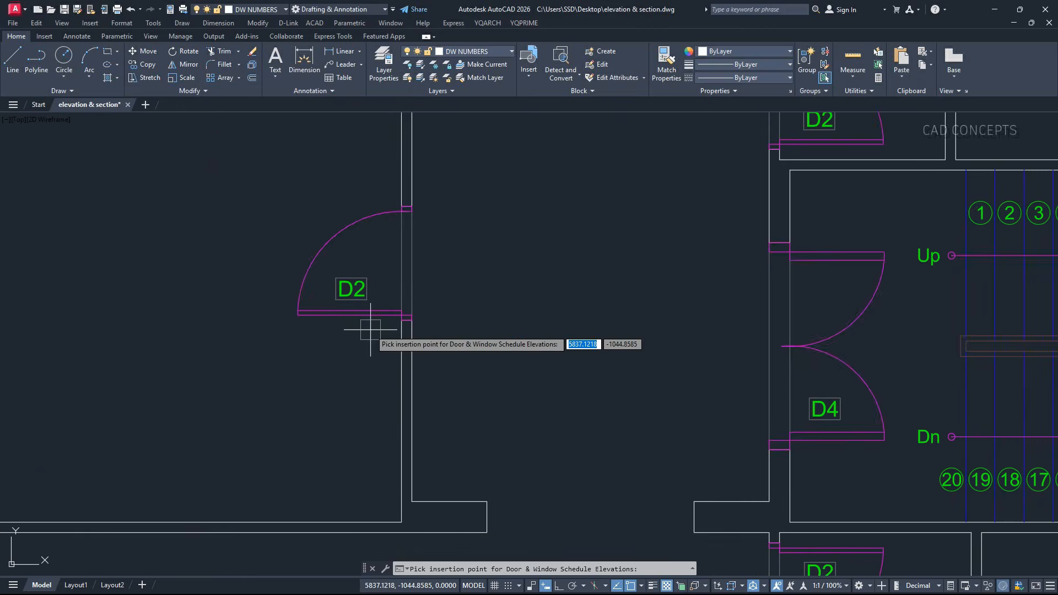
scroll(358, 331, down, 2)
scroll(276, 307, down, 4)
scroll(271, 448, up, 6)
scroll(355, 507, down, 6)
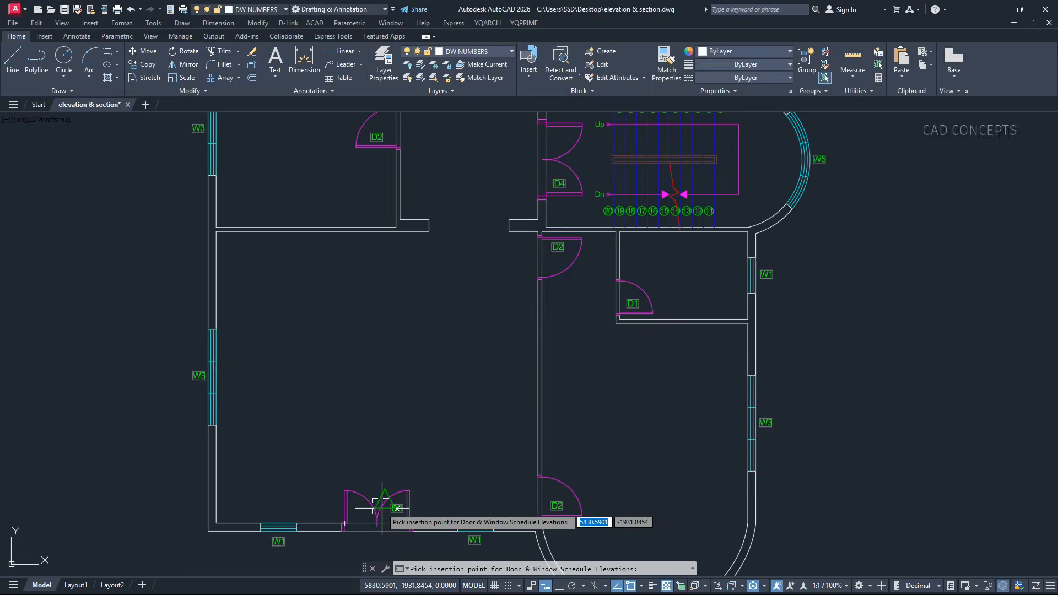
scroll(517, 542, down, 3)
Insert the door and window schedule elevations in the empty space right of the floor plan's upper-right room
middle_drag(566, 449, 432, 472)
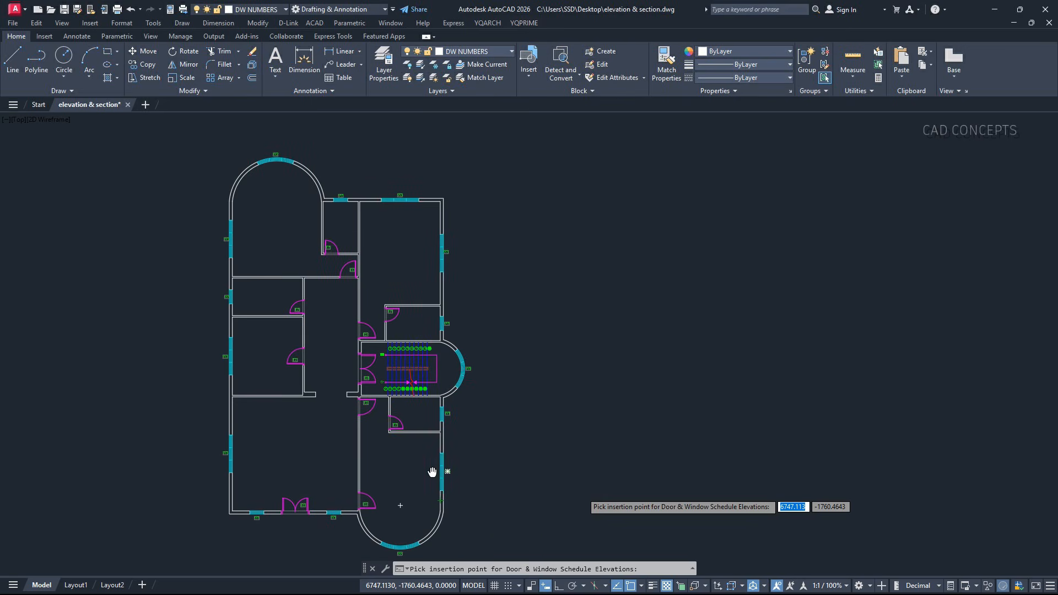
scroll(500, 270, up, 2)
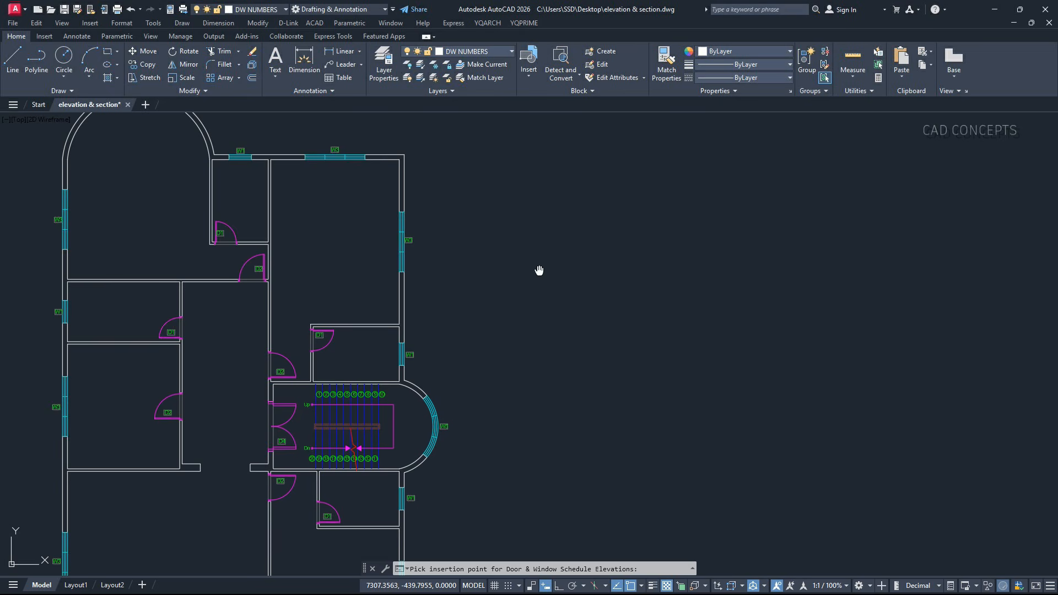
scroll(539, 269, up, 2)
click(331, 256)
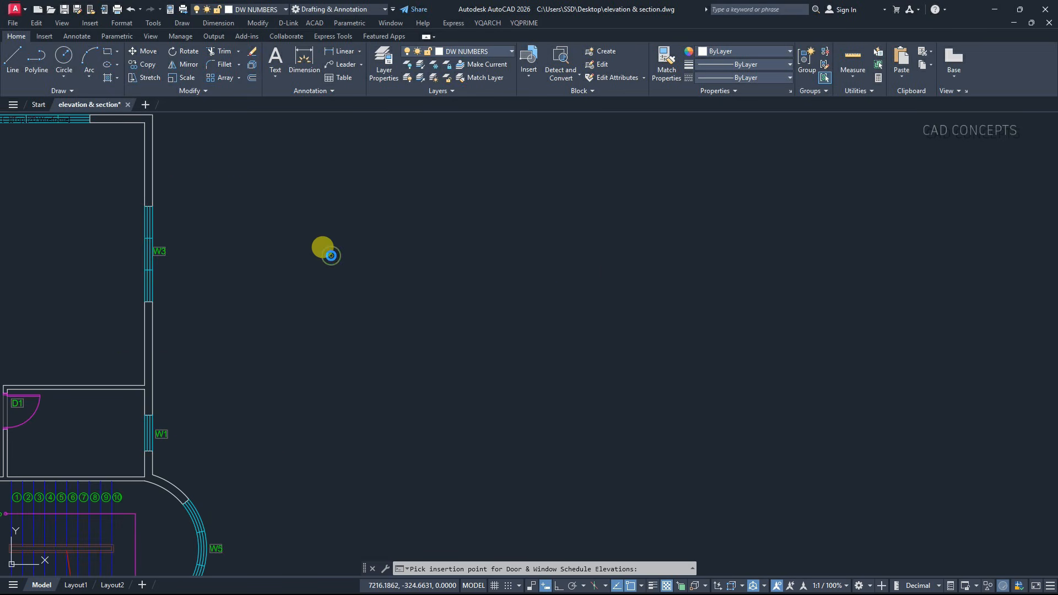
Examine the generated door and window elevations and the mark, type, specs and size table below each one
middle_drag(328, 256, 152, 255)
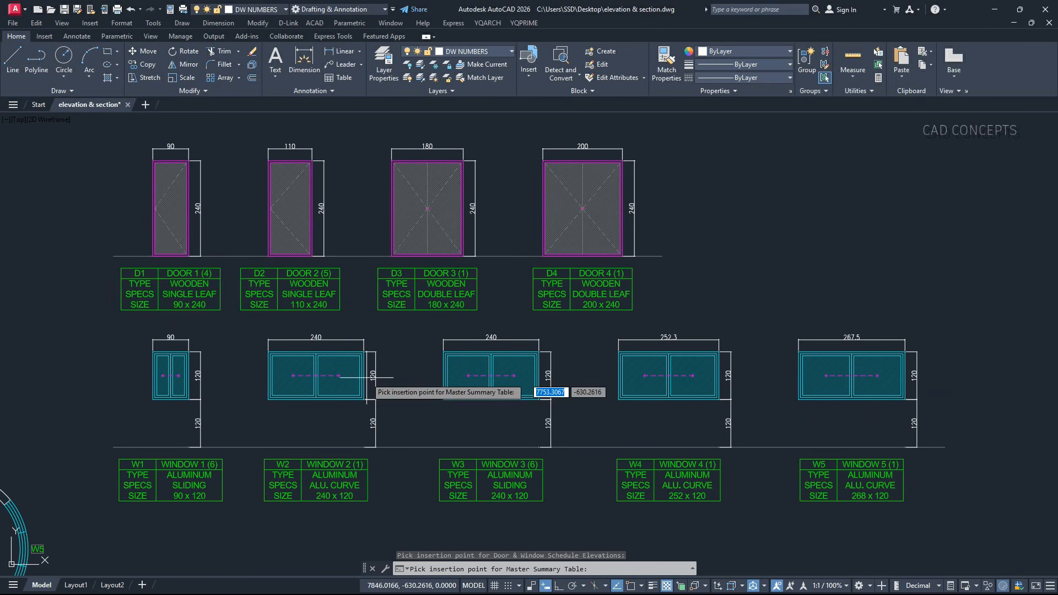
scroll(151, 284, up, 4)
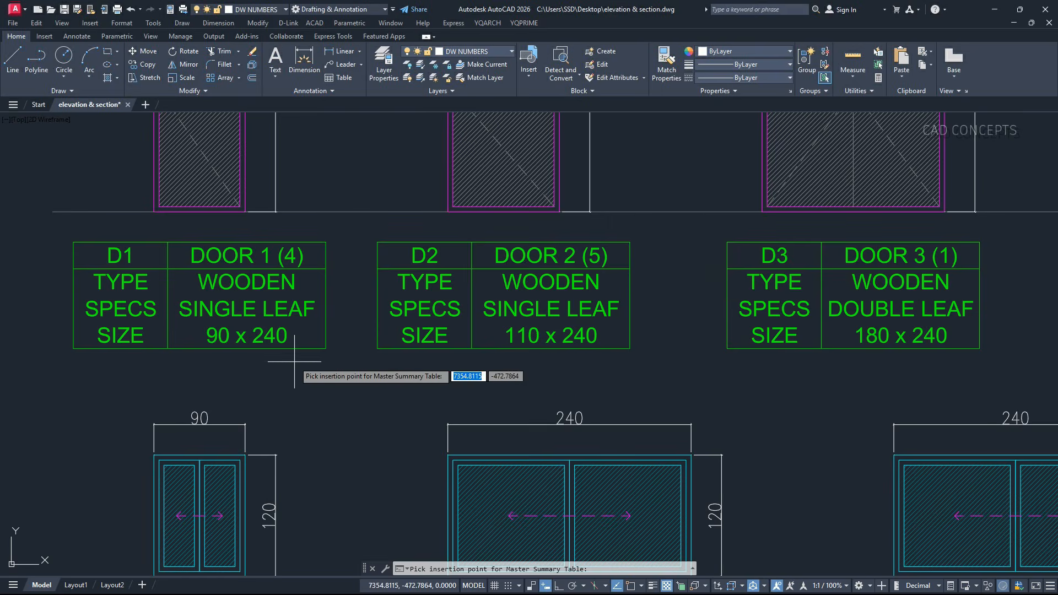
scroll(220, 347, down, 2)
middle_drag(217, 192, 231, 269)
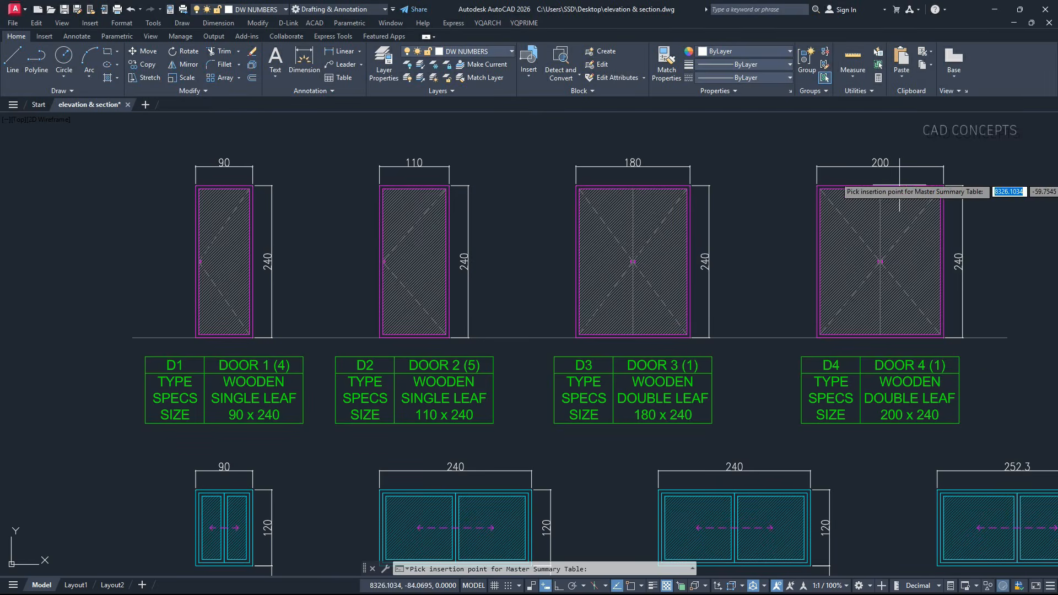
scroll(650, 187, down, 2)
scroll(418, 385, up, 2)
scroll(418, 384, up, 2)
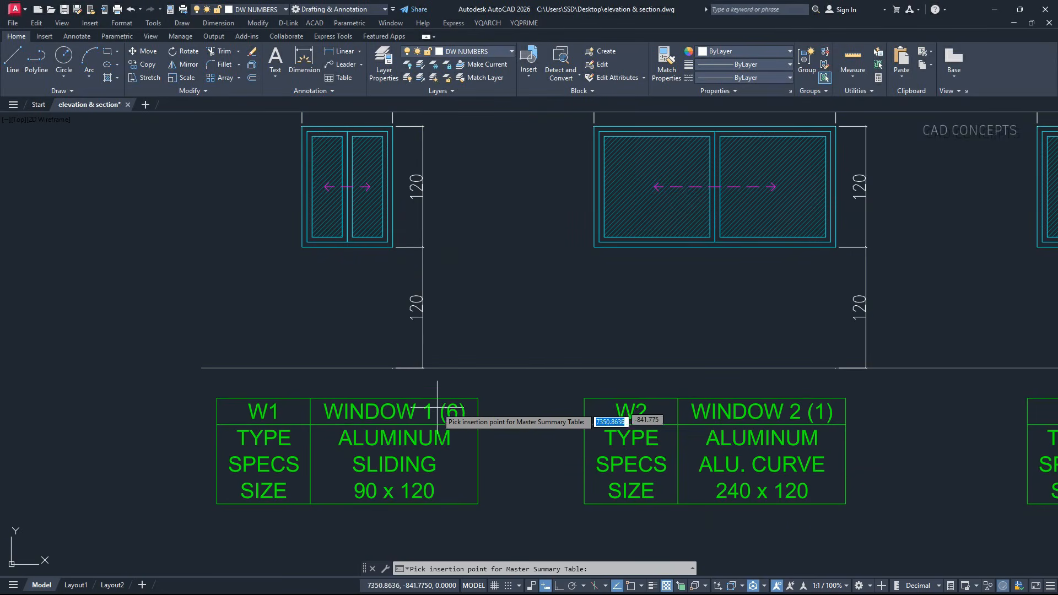
scroll(380, 335, down, 2)
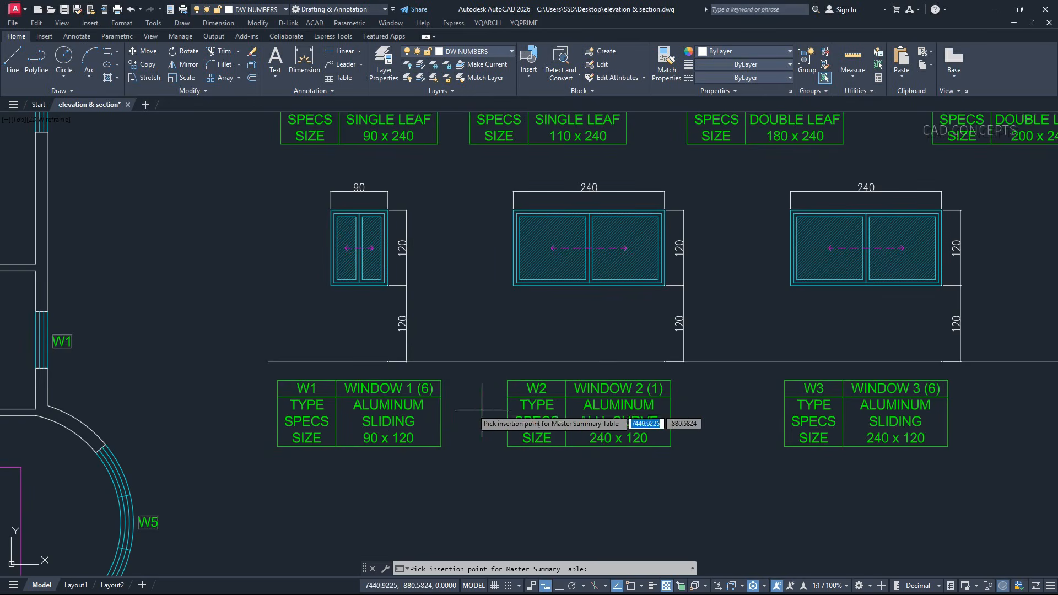
scroll(688, 393, up, 2)
scroll(466, 437, down, 4)
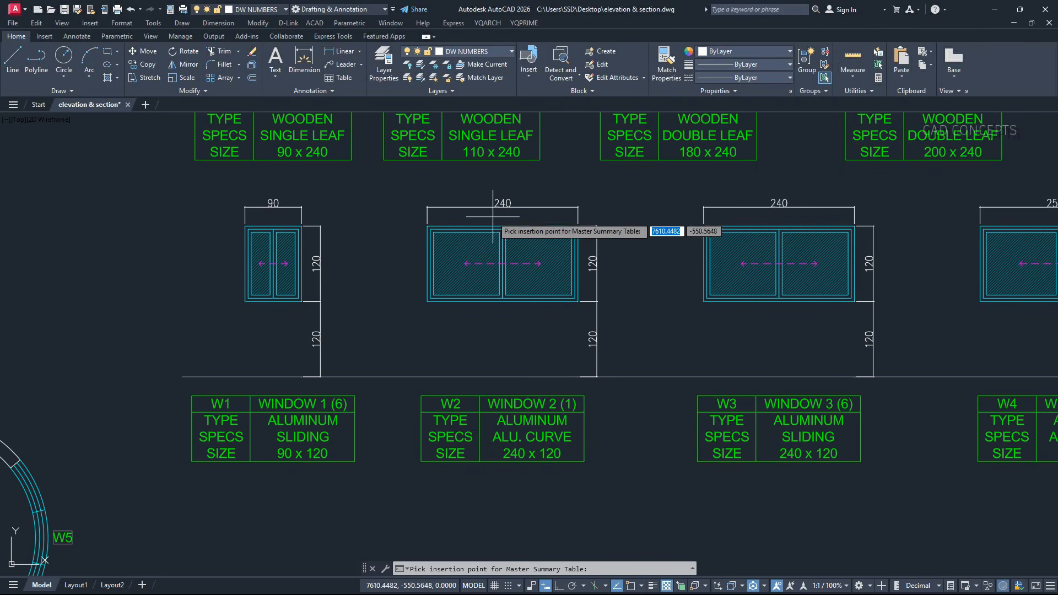
scroll(704, 319, up, 1)
scroll(587, 341, up, 2)
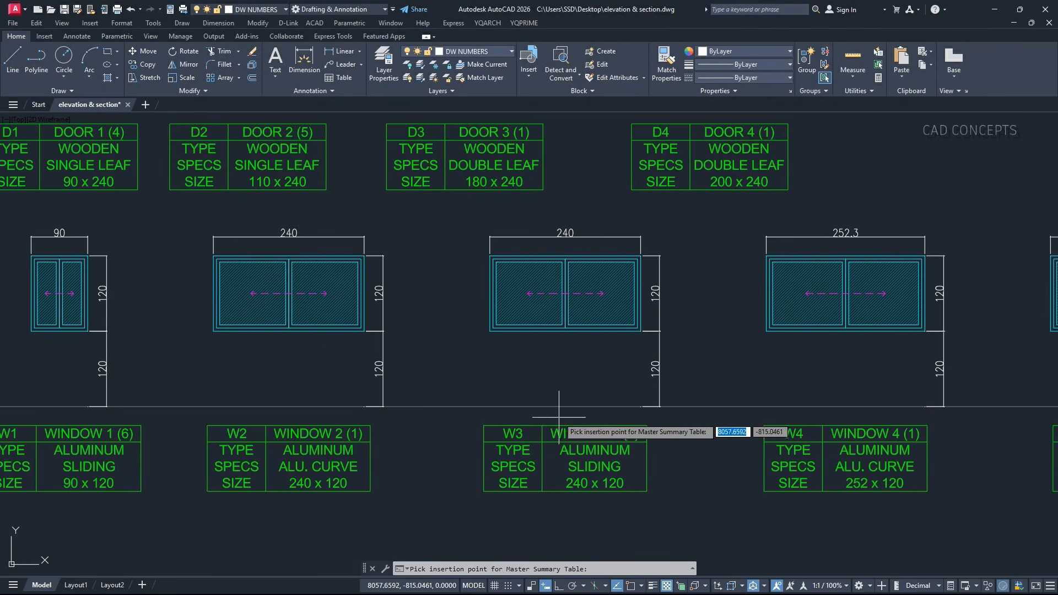
scroll(313, 468, up, 2)
scroll(322, 473, down, 2)
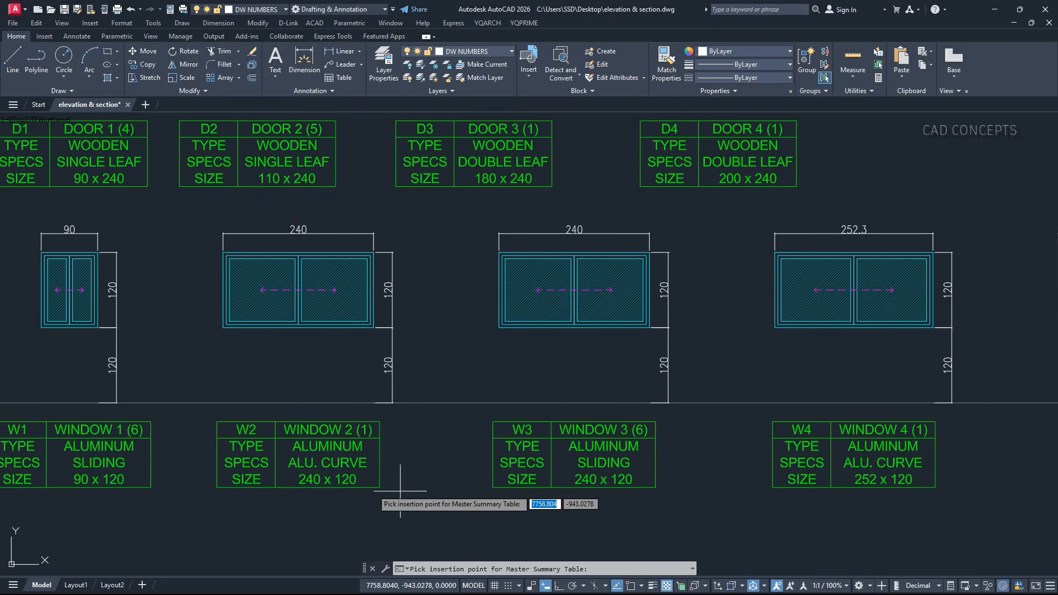
scroll(611, 303, up, 1)
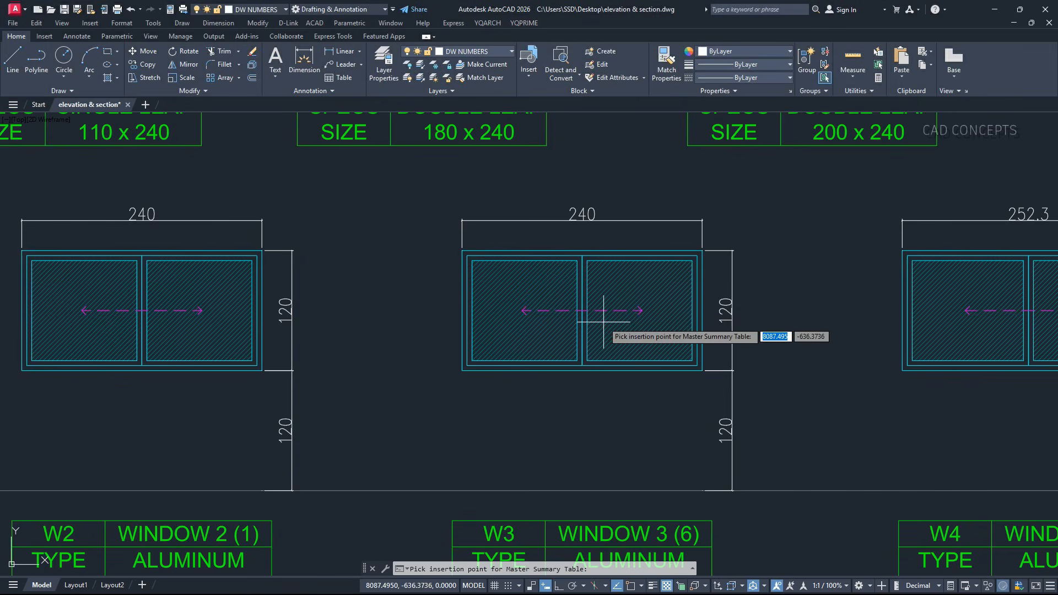
scroll(603, 322, down, 5)
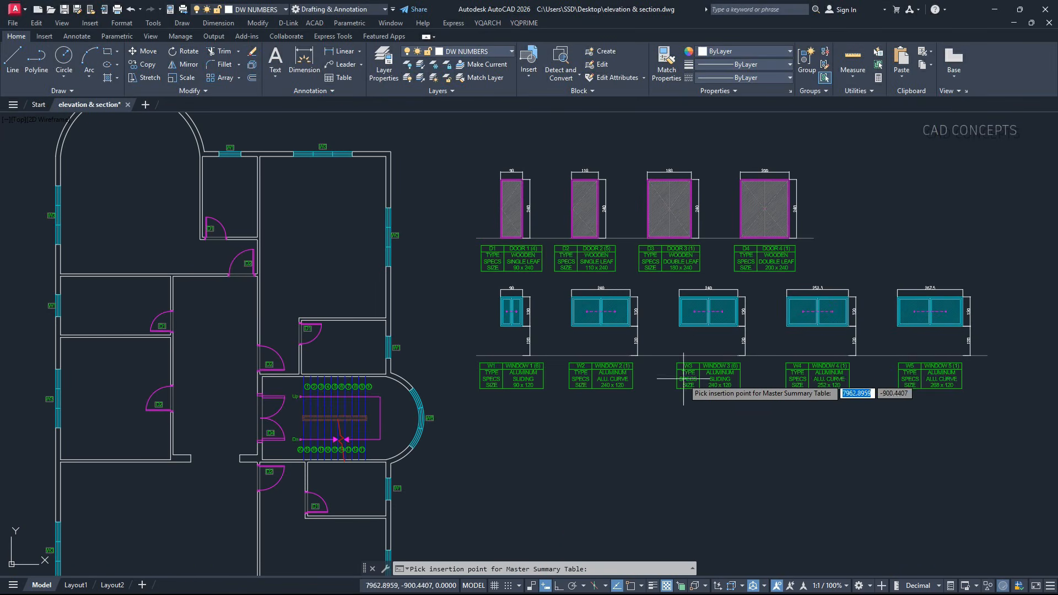
Insert the master summary table just below the W4 window's information table
mouse_move(672, 377)
middle_down()
mouse_move(484, 455)
mouse_move(464, 366)
mouse_move(442, 334)
middle_up()
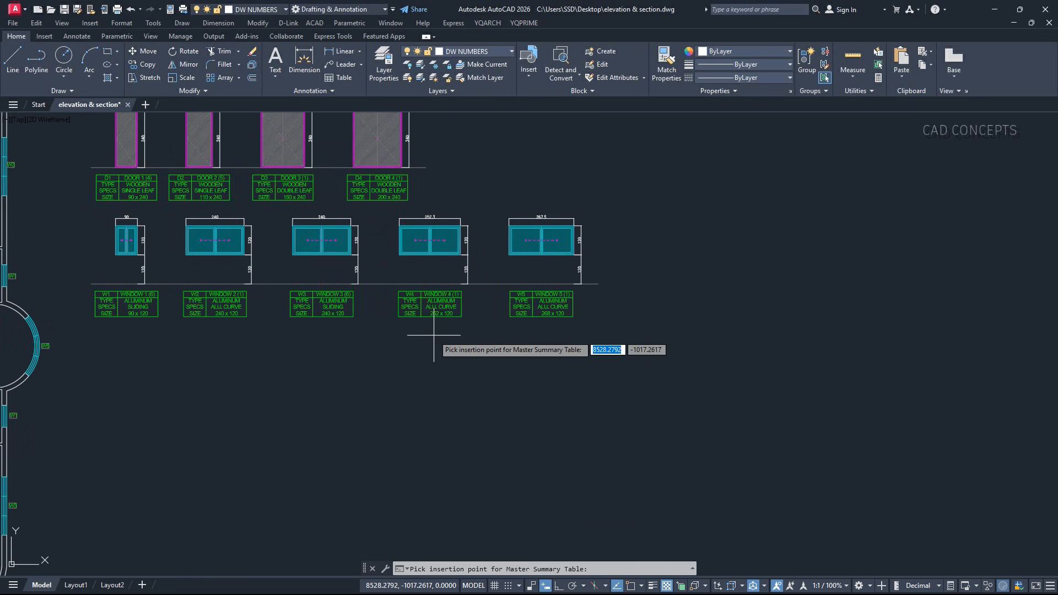
click(434, 334)
scroll(434, 334, up, 2)
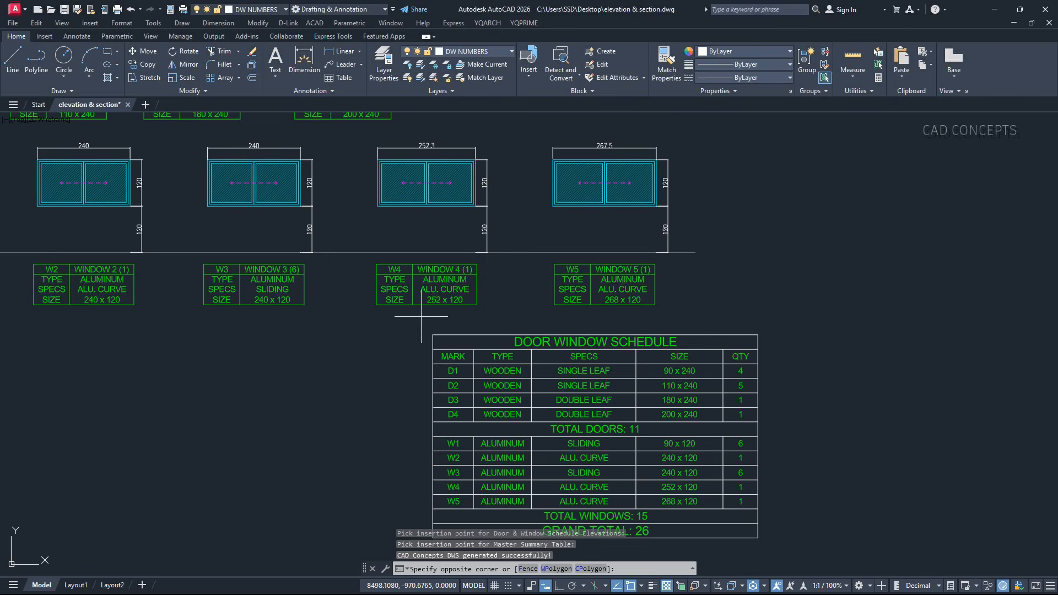
Move the whole door window schedule table up to the right of the door elevations
scroll(421, 316, down, 2)
click(733, 484)
scroll(535, 480, down, 2)
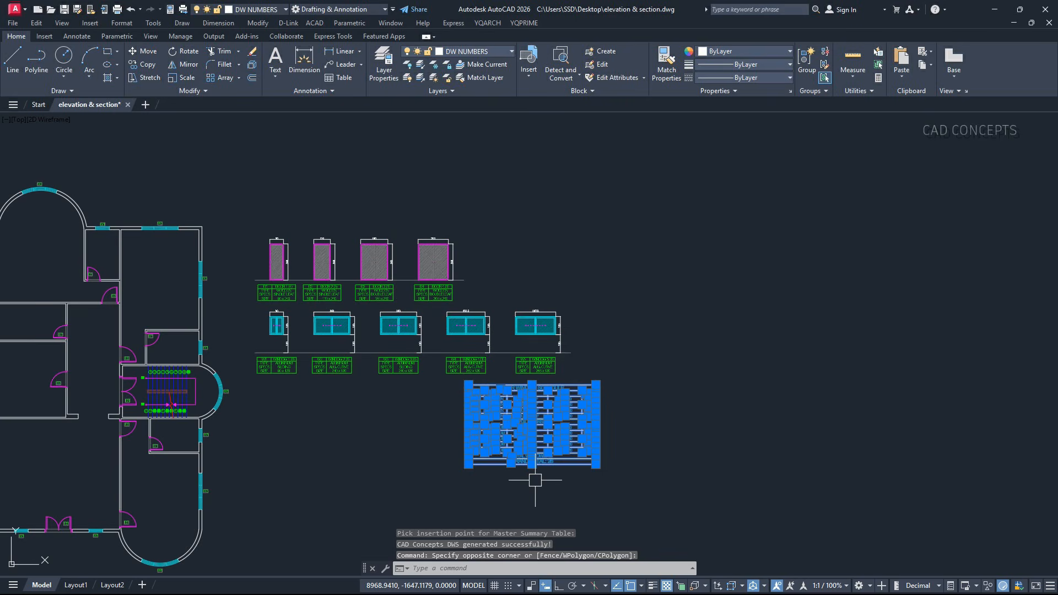
text(m)
key(Return)
click(533, 417)
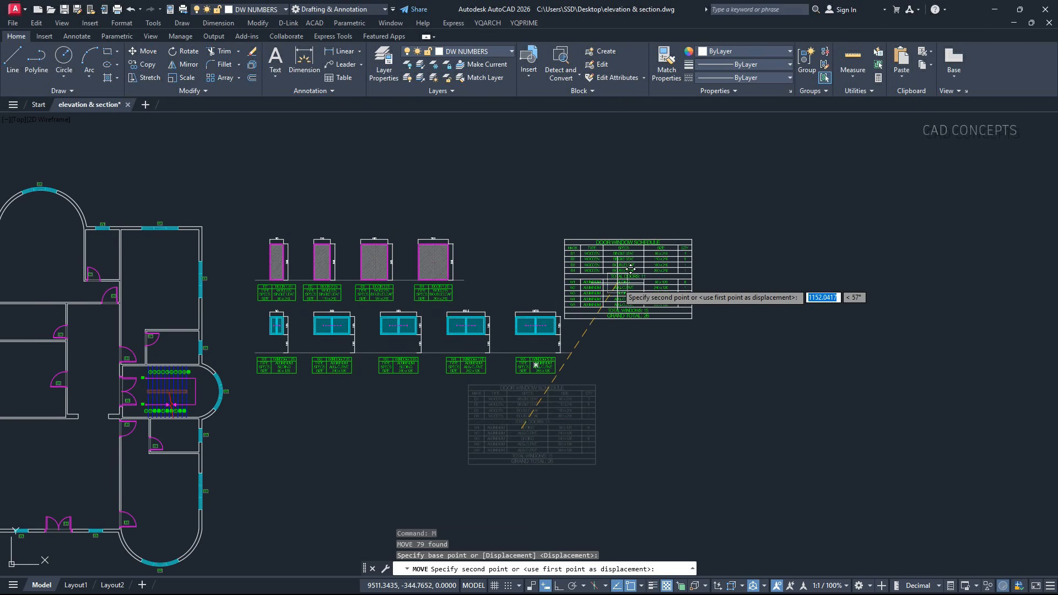
click(544, 253)
middle_drag(350, 339, 553, 304)
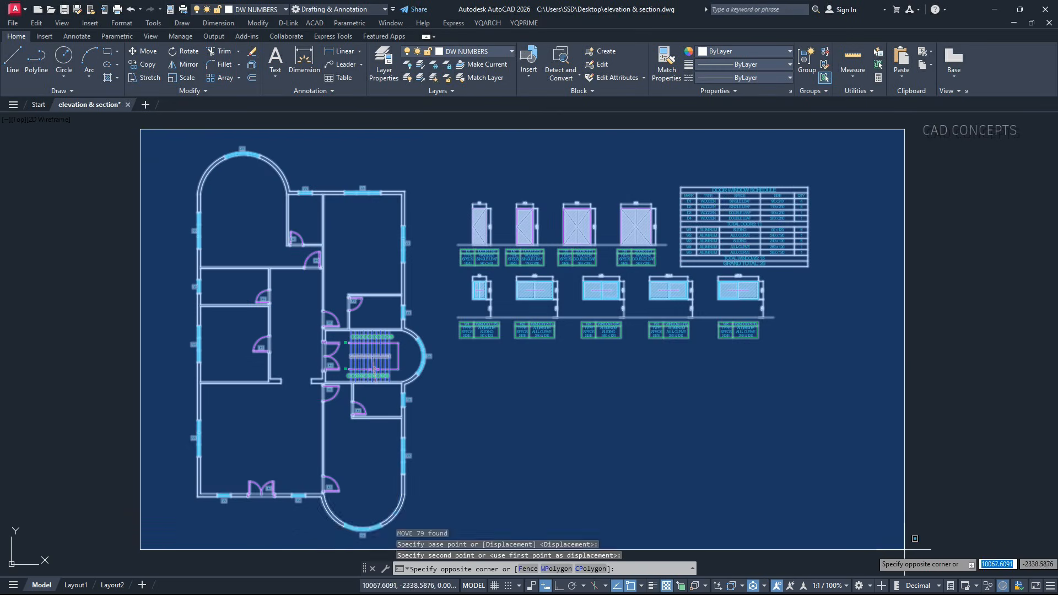
Review the door and window labels across the floor plan together with the schedule elevations and the summary table
key(Escape)
scroll(187, 498, up, 4)
scroll(237, 502, up, 4)
click(384, 500)
click(280, 532)
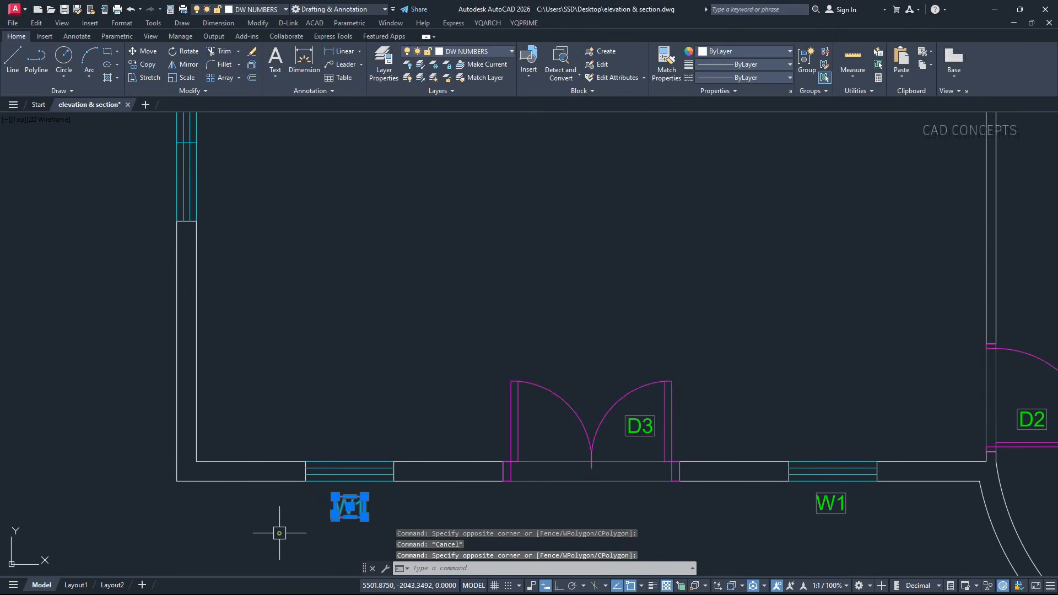
key(Escape)
scroll(280, 534, down, 2)
click(207, 225)
key(Escape)
scroll(174, 295, down, 4)
scroll(425, 269, up, 5)
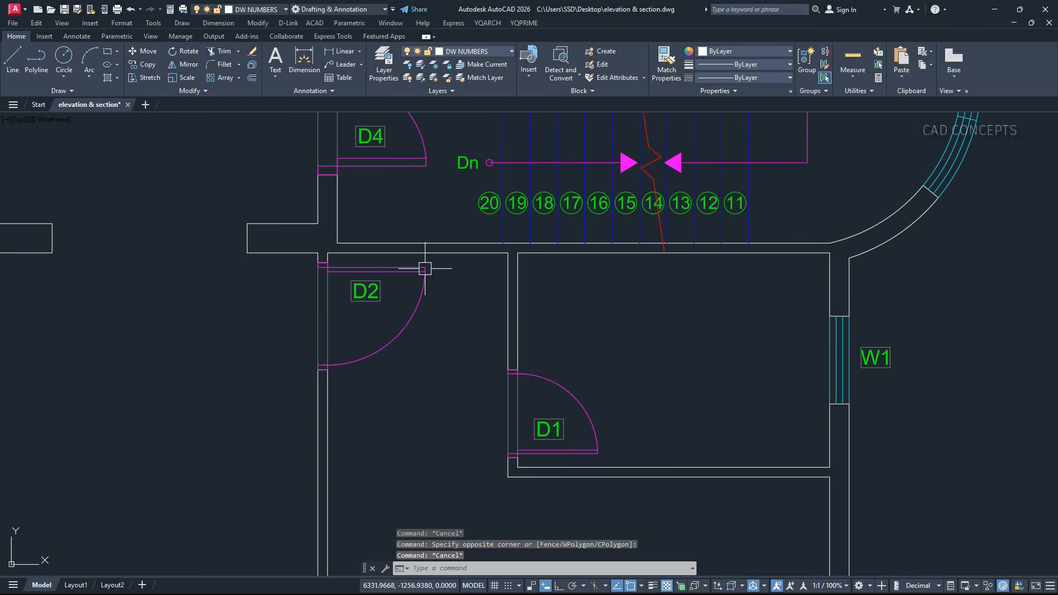
key(Escape)
scroll(364, 352, down, 6)
scroll(433, 353, up, 2)
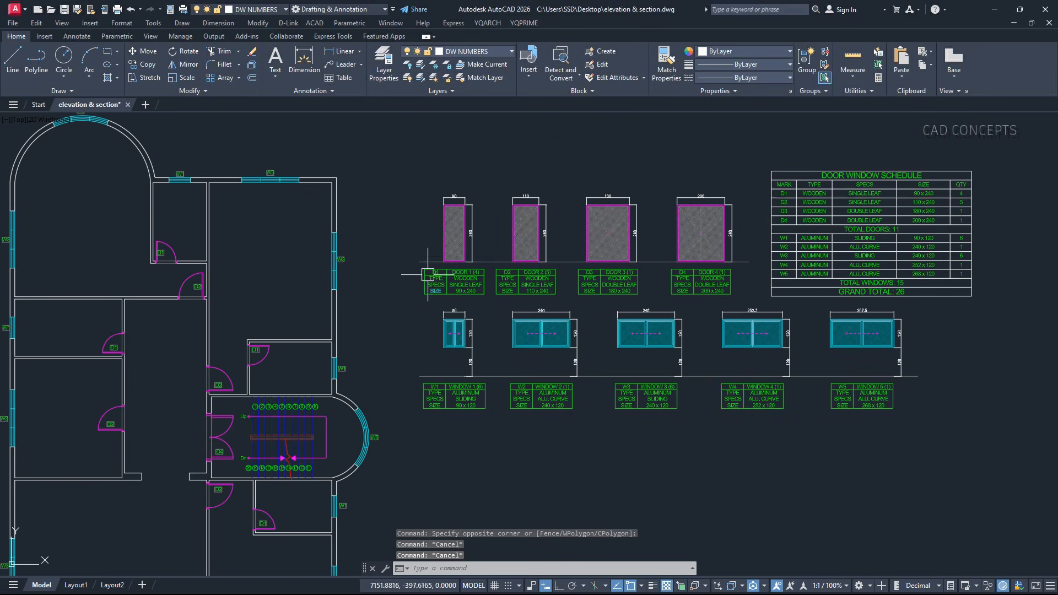
scroll(427, 274, up, 5)
scroll(455, 307, down, 5)
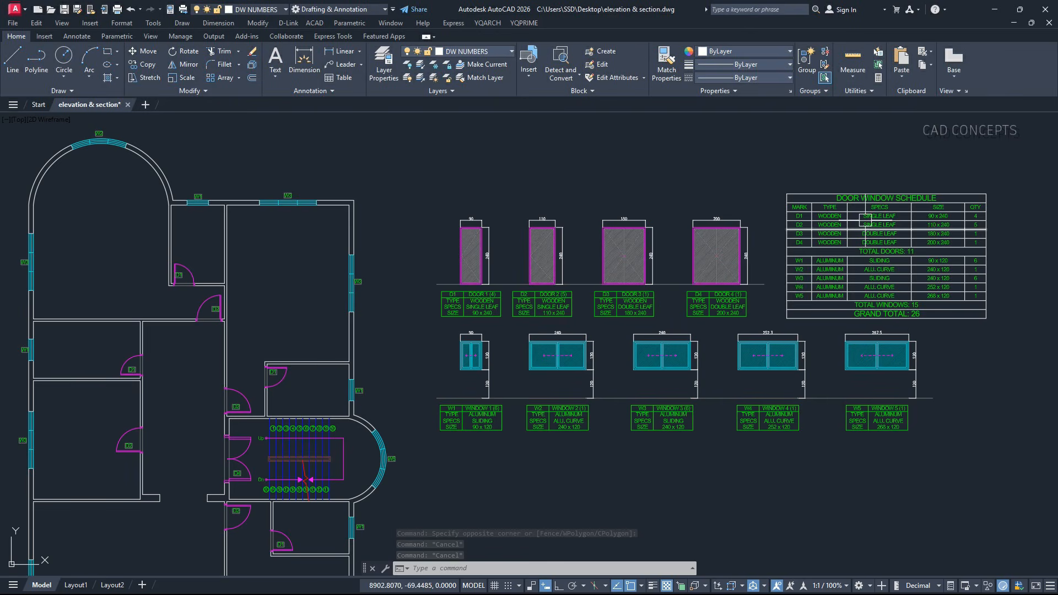
Look over the Door Window Schedule settings beside the finished schedule and close them without starting a selection
scroll(496, 286, up, 6)
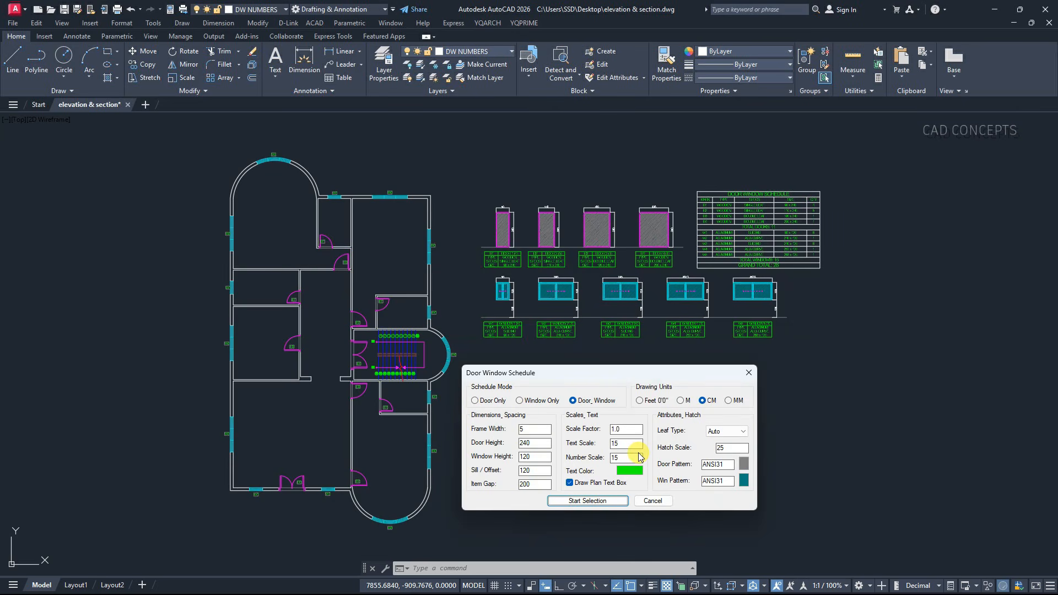
click(649, 503)
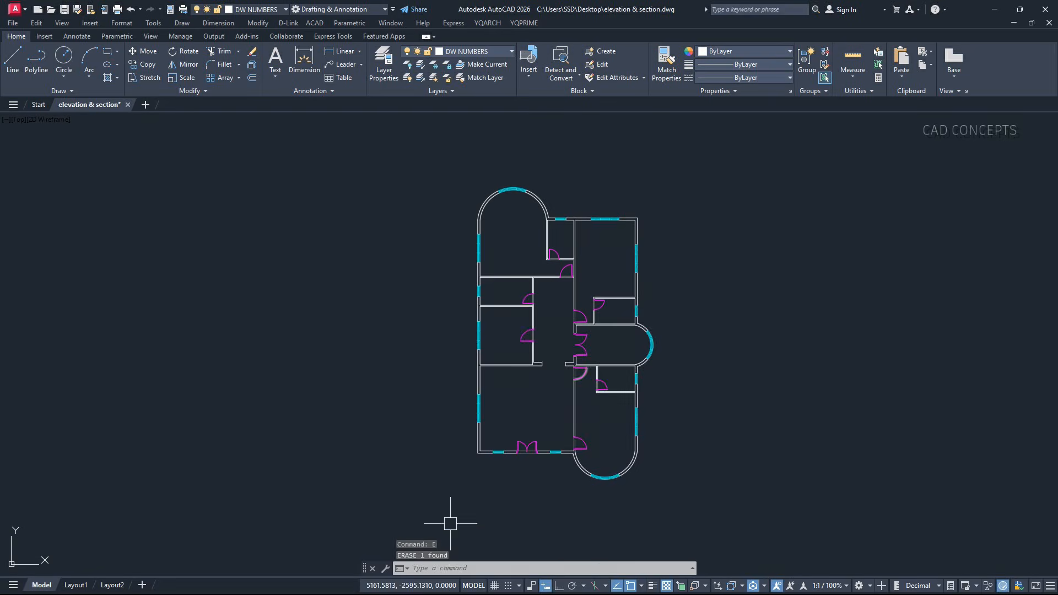
click(451, 523)
key(Escape)
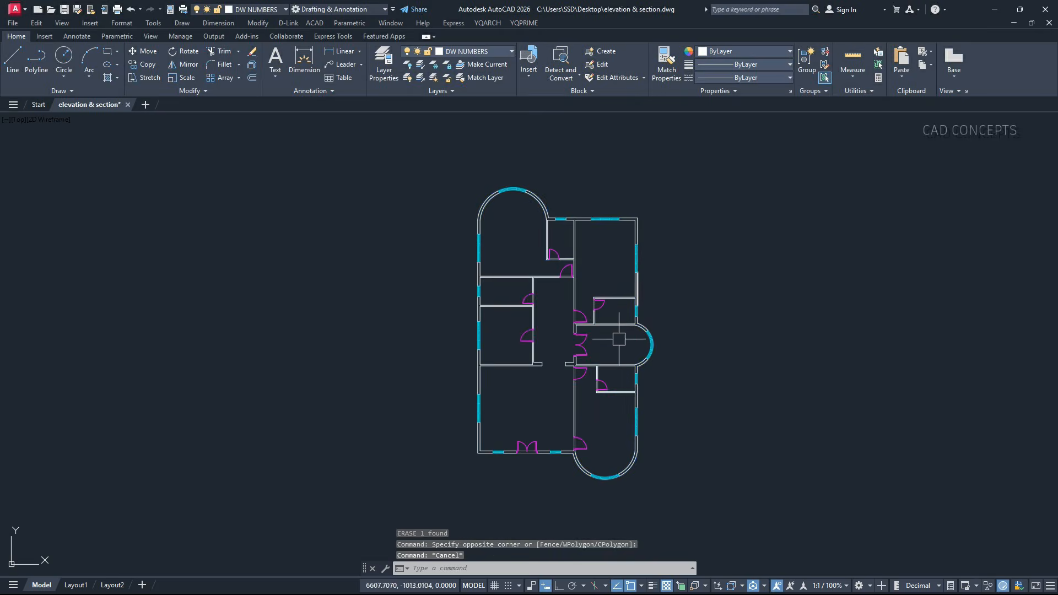
Start the STR staircase tool for the empty stair hall between the double door and the curved window
scroll(608, 337, up, 5)
scroll(621, 292, up, 3)
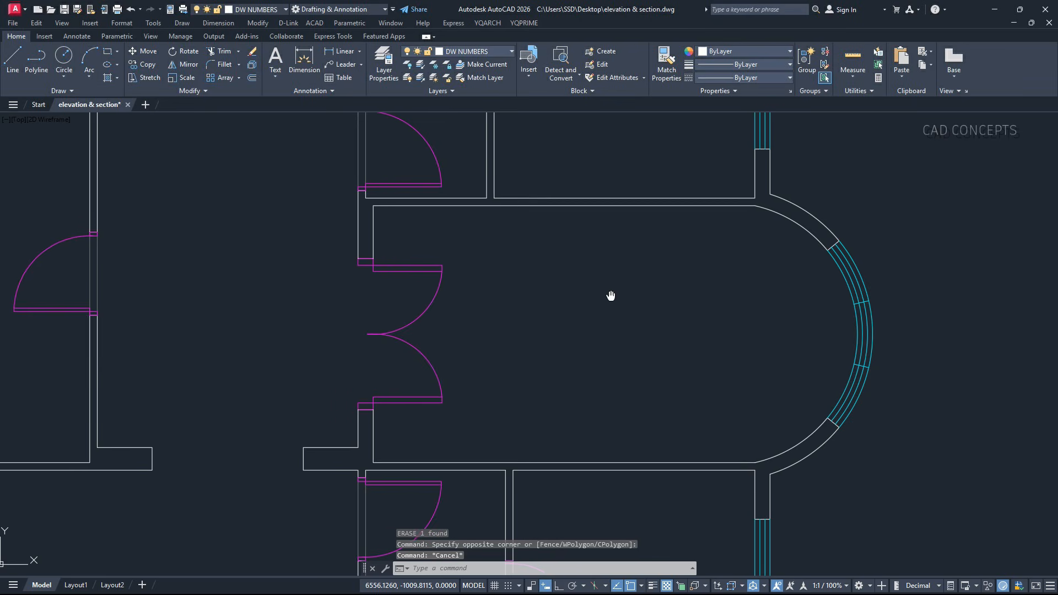
click(277, 158)
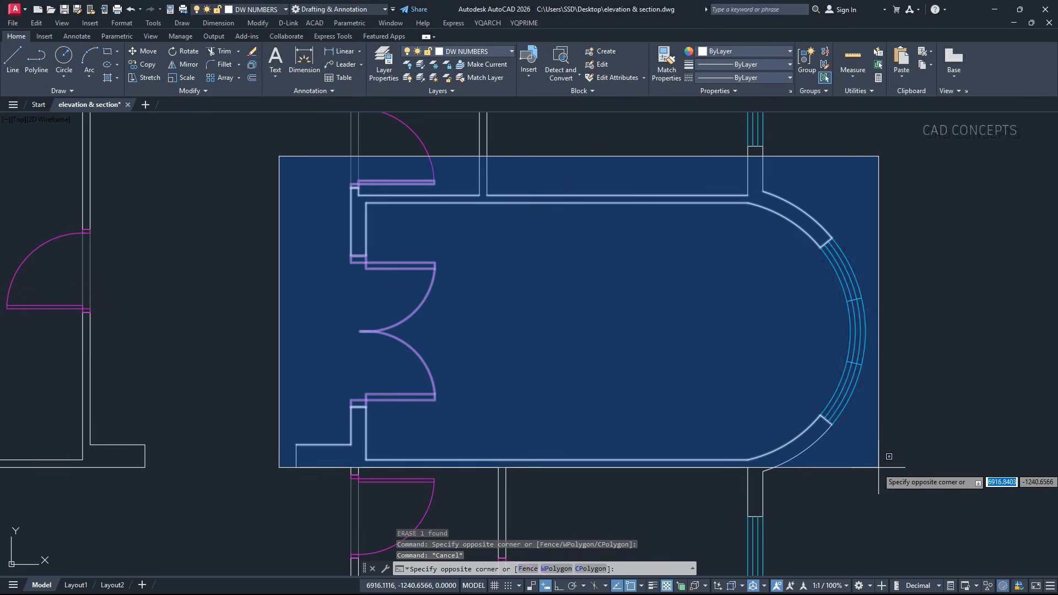
click(881, 474)
key(Escape)
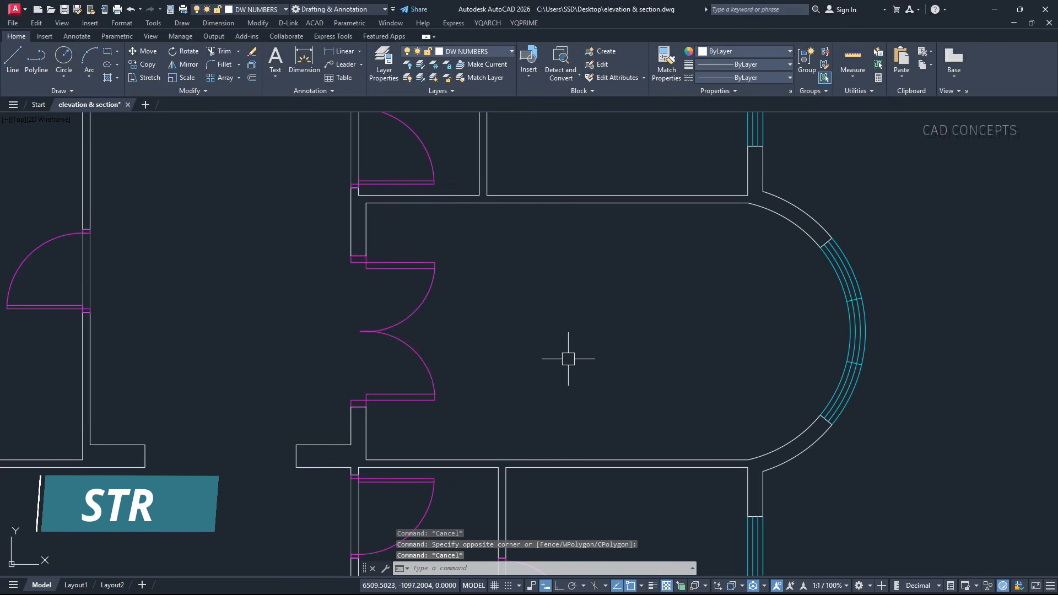
text(str)
key(Return)
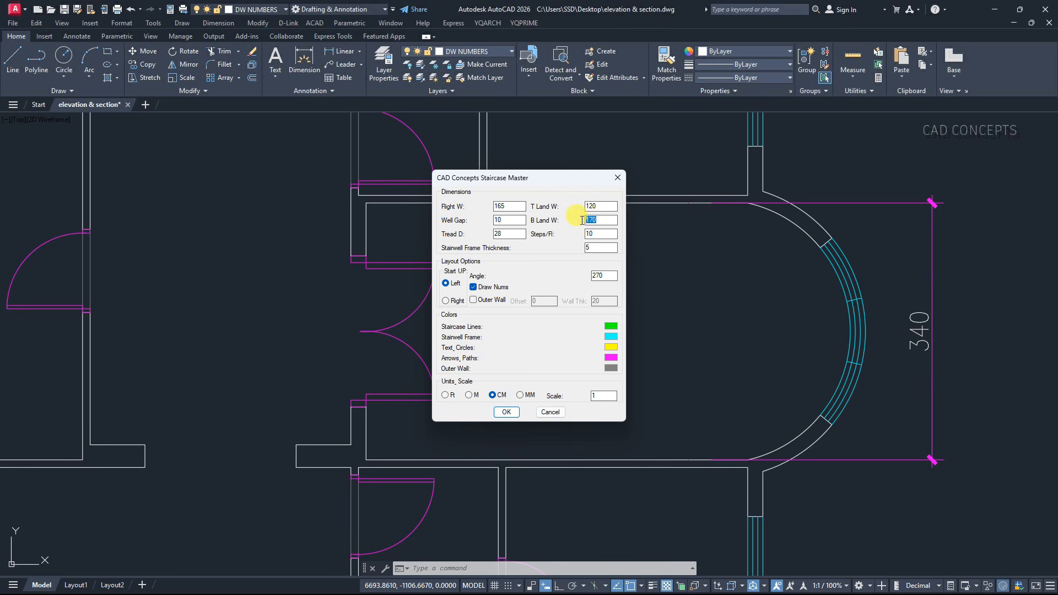
Set the stairwell frame color to index color 15 in the staircase settings
drag(660, 184, 667, 184)
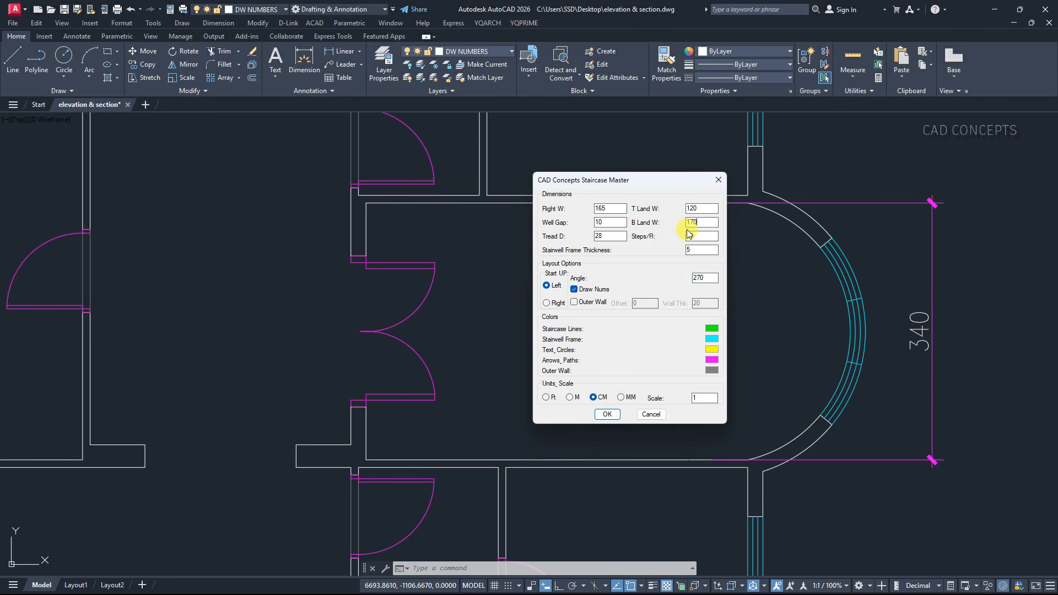
drag(664, 183, 585, 183)
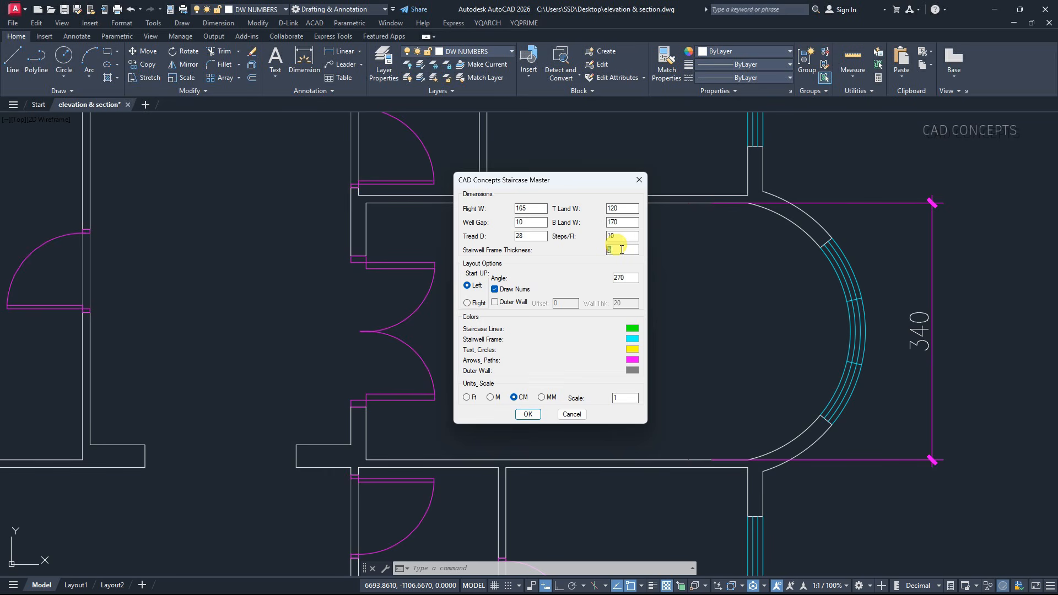
drag(555, 180, 615, 142)
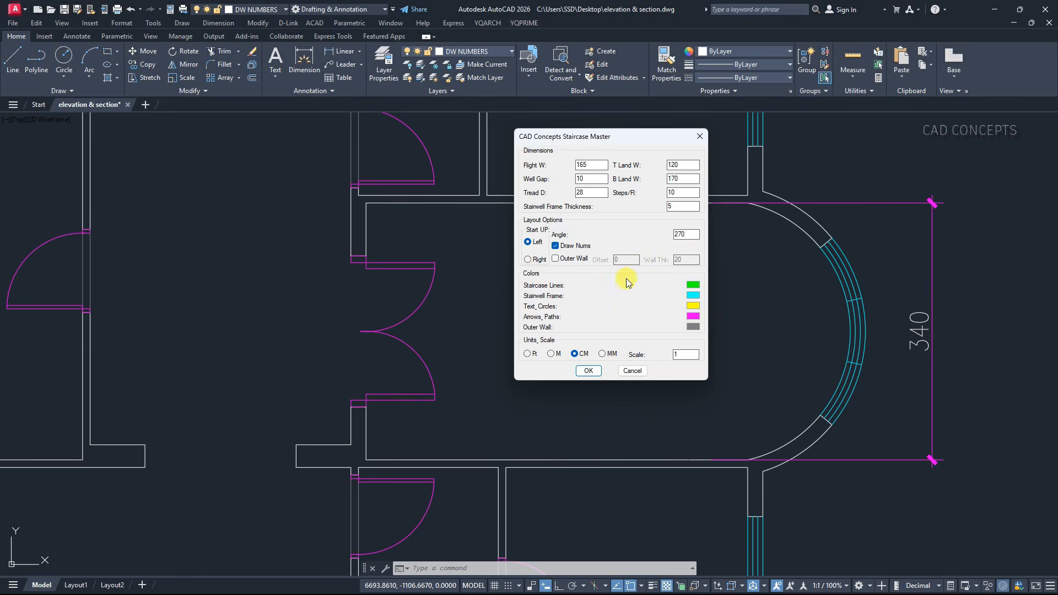
click(694, 296)
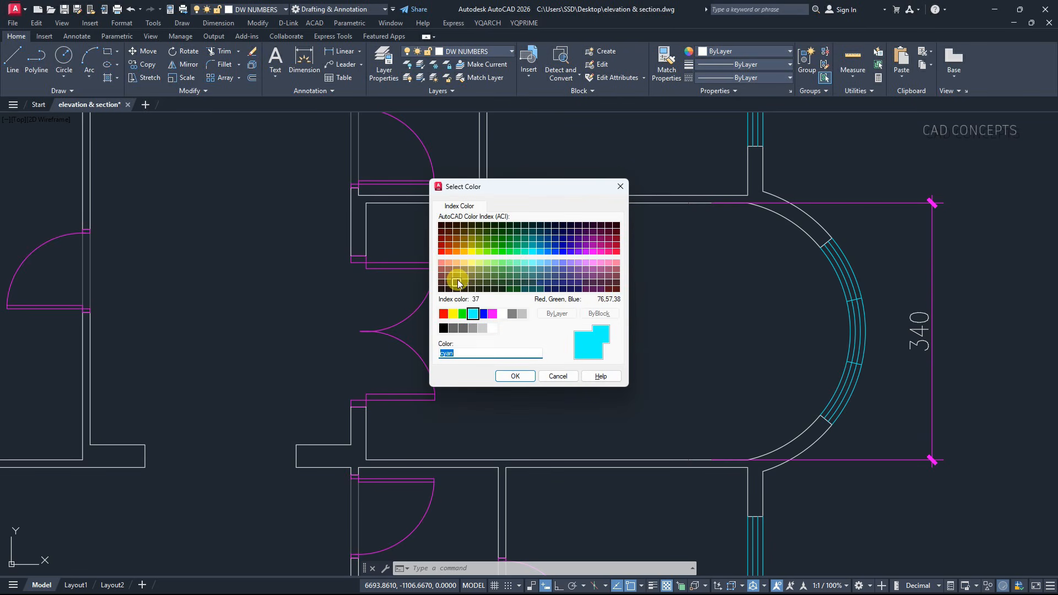
click(444, 277)
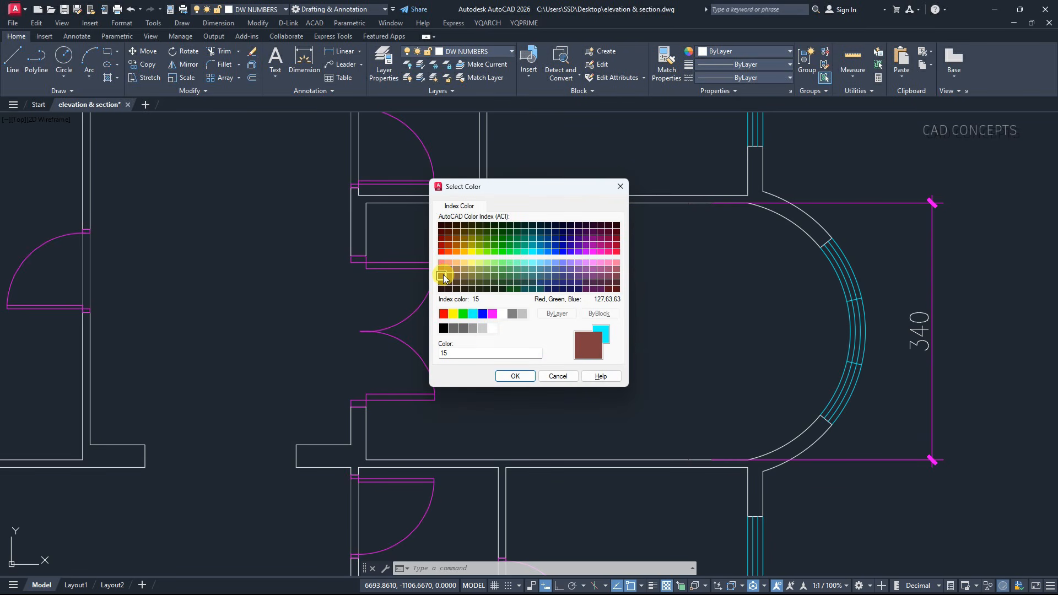
click(514, 376)
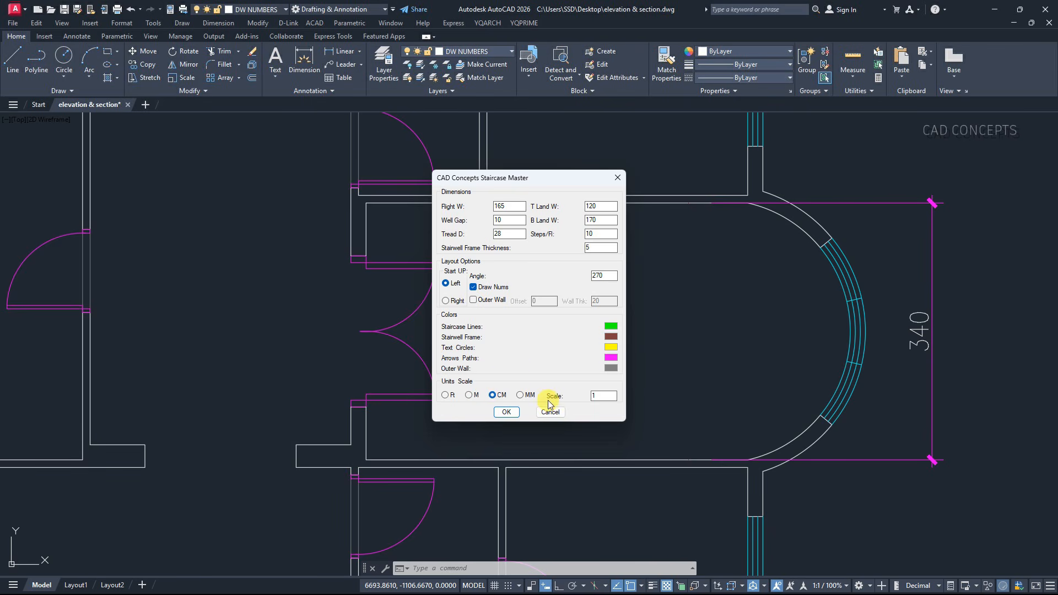
Place the staircase plan with 165 cm flights and 10 steps per flight at the stair hall's upper inner corner beside the double door
click(506, 411)
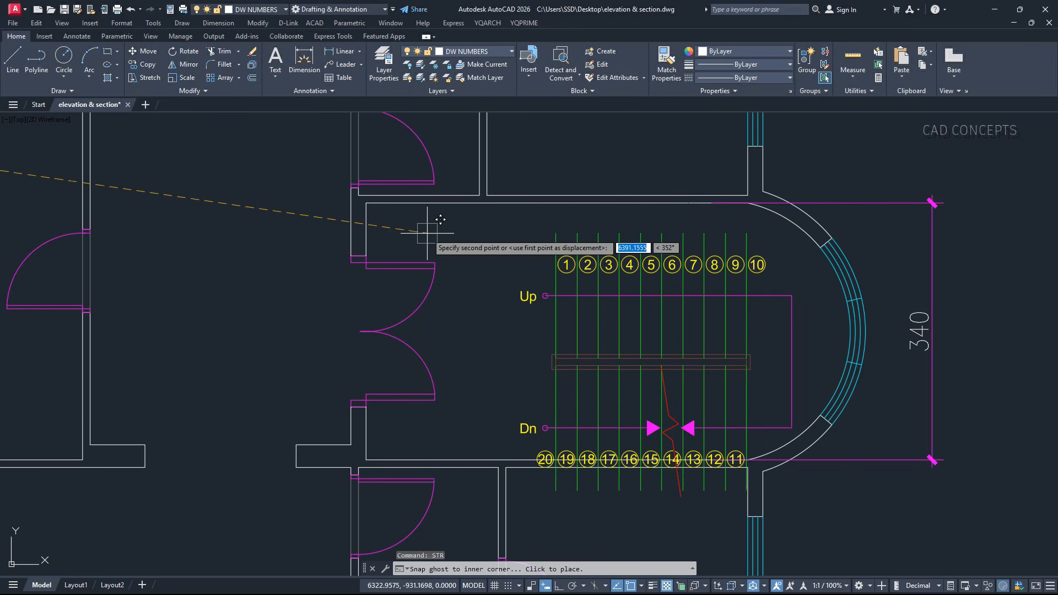
click(367, 203)
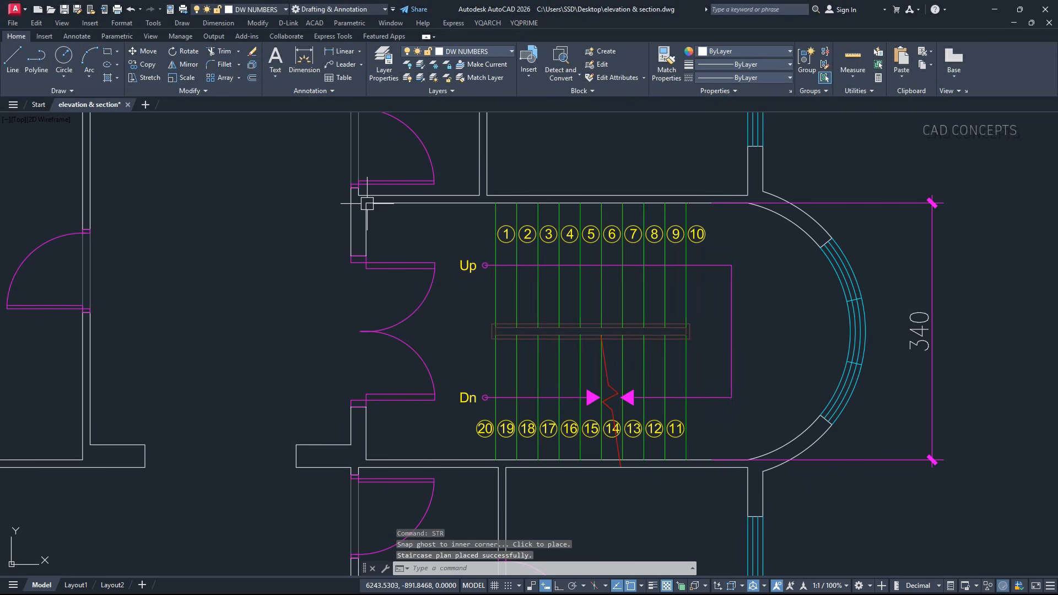
middle_drag(657, 301, 484, 278)
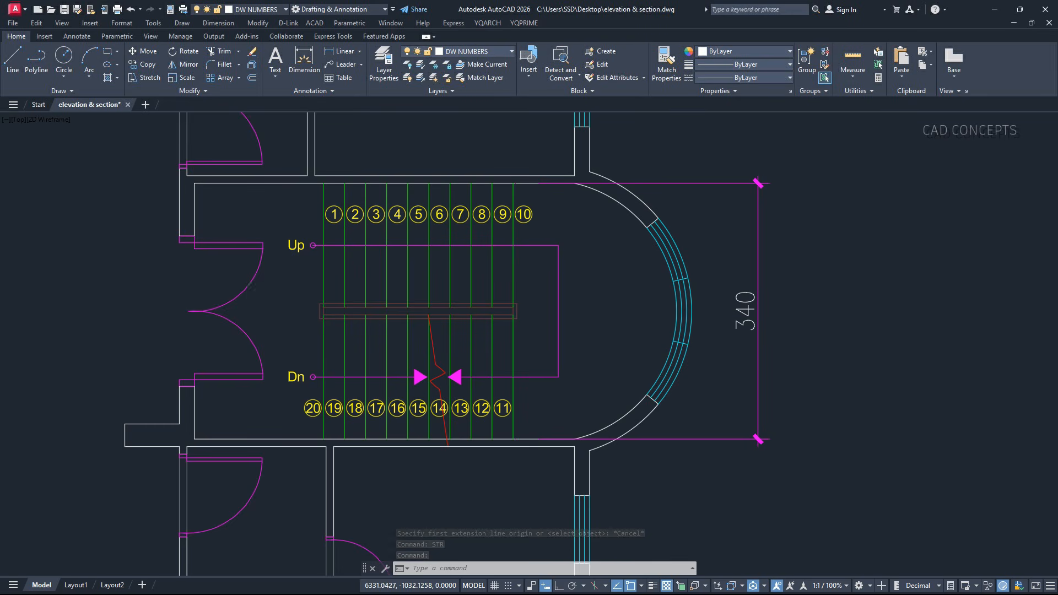
scroll(253, 300, up, 2)
scroll(335, 300, down, 4)
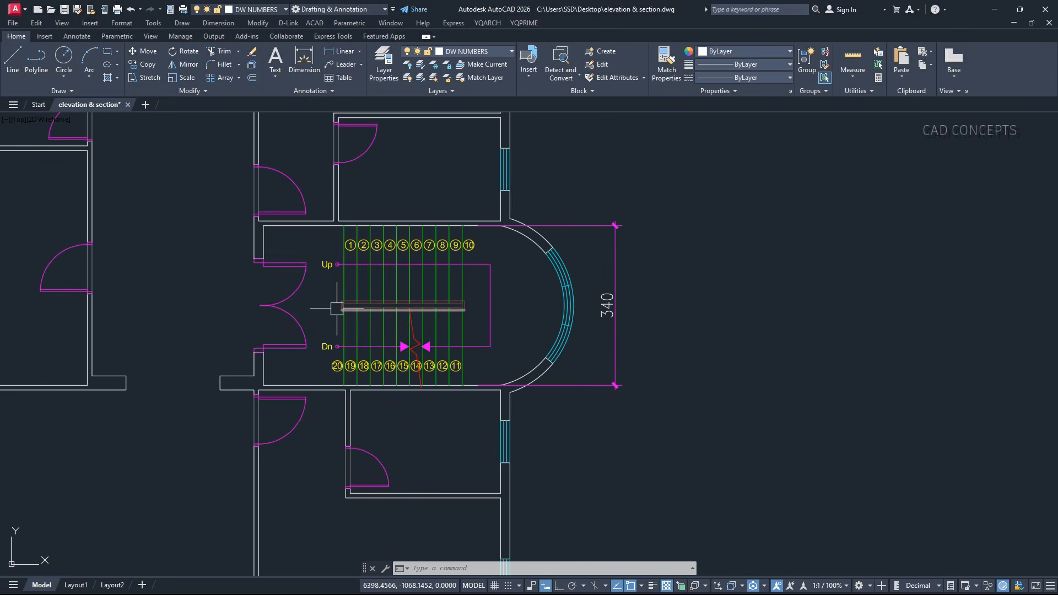
Reopen the staircase settings, enable the outer wall and set its color to white, index 255
double_click(337, 309)
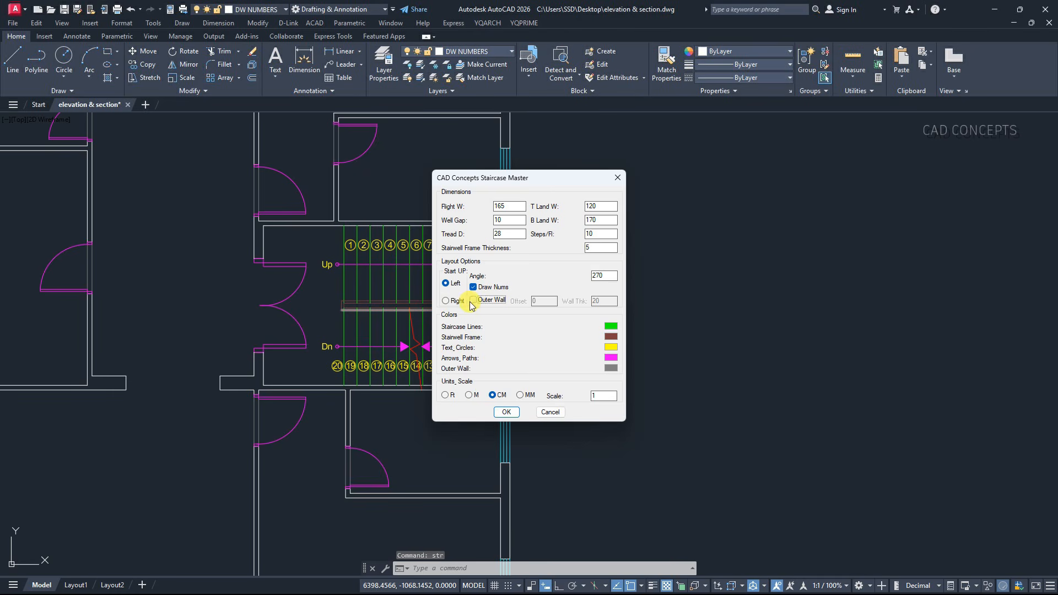
click(474, 300)
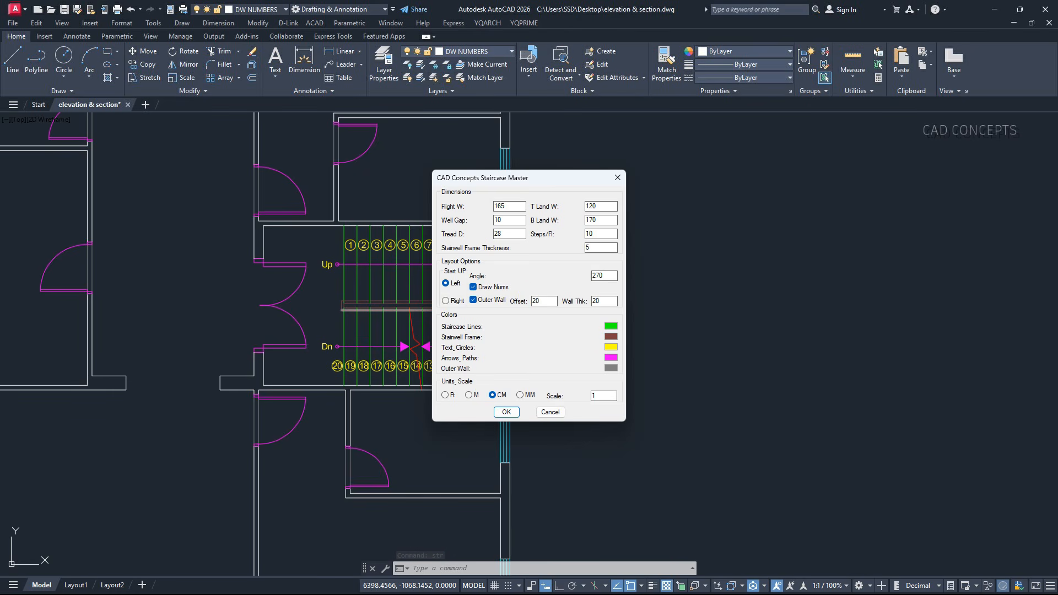
click(602, 367)
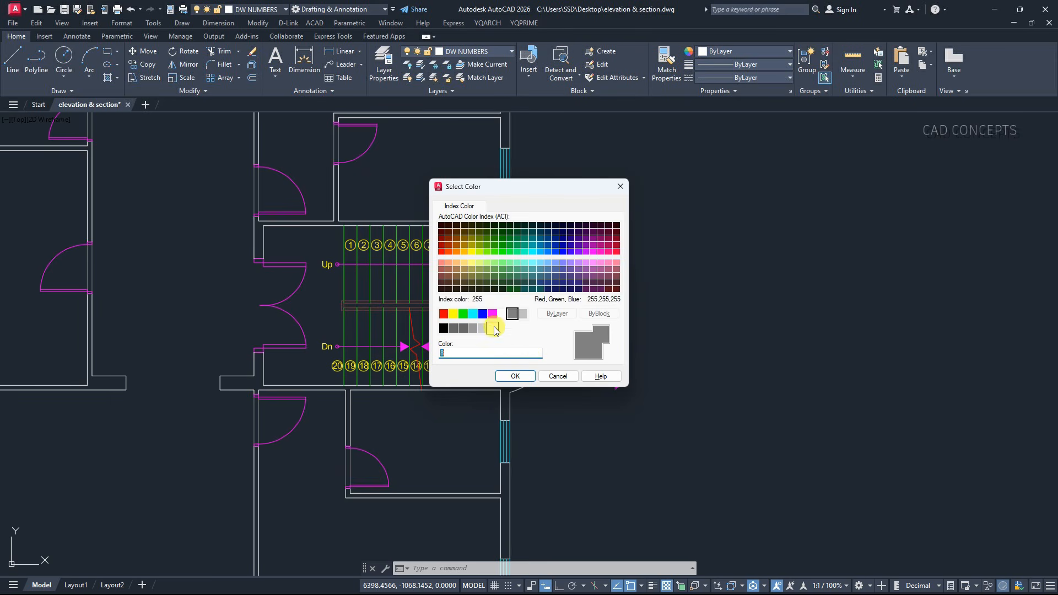
click(492, 328)
click(514, 376)
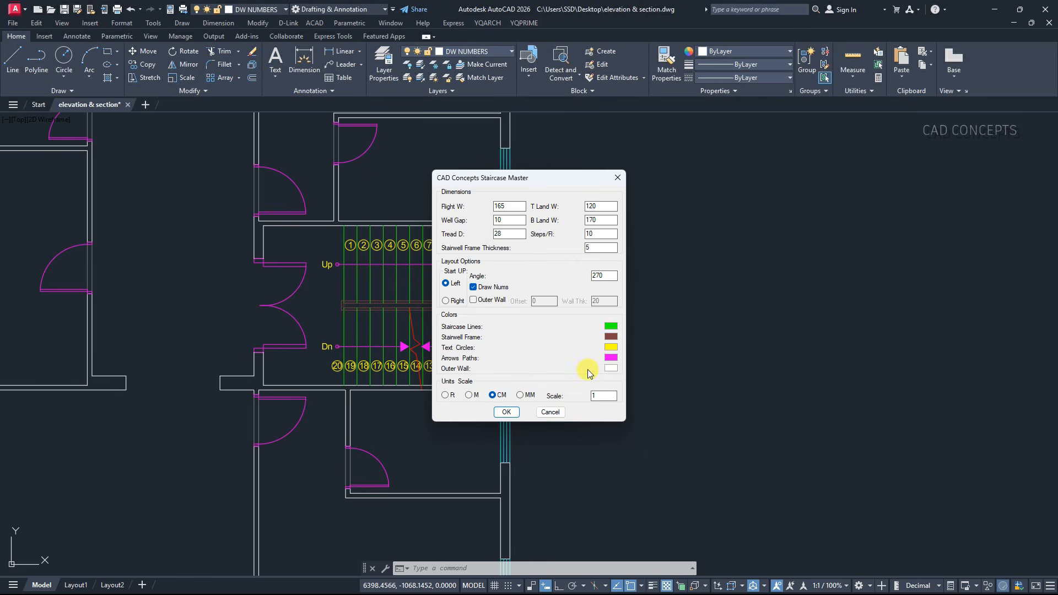
Place a second staircase plan enclosed by an outer wall in the empty space outside the curved stair hall
click(507, 414)
key(Escape)
key(Return)
click(501, 412)
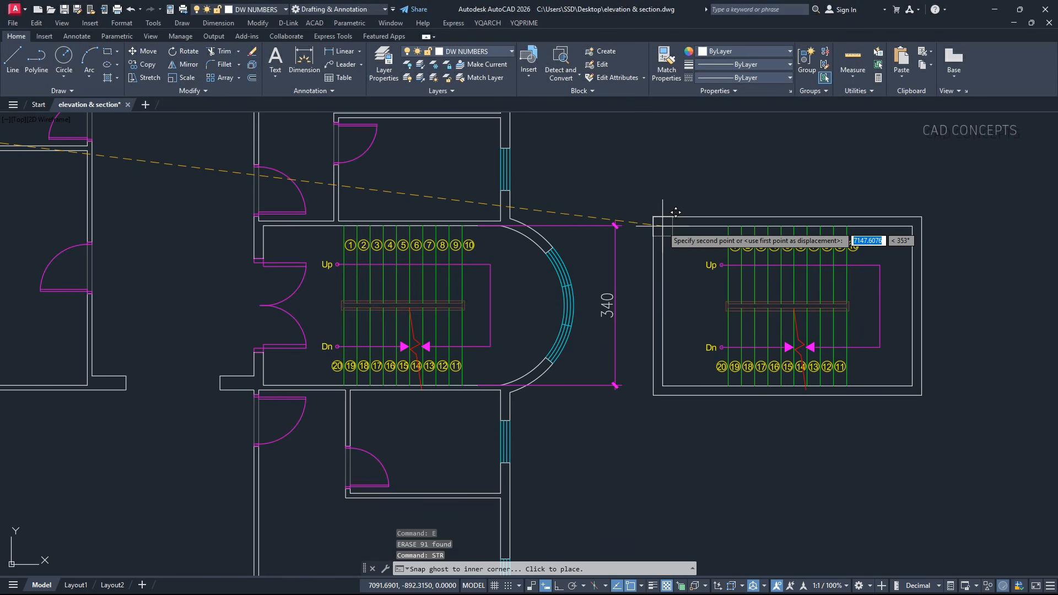
click(666, 224)
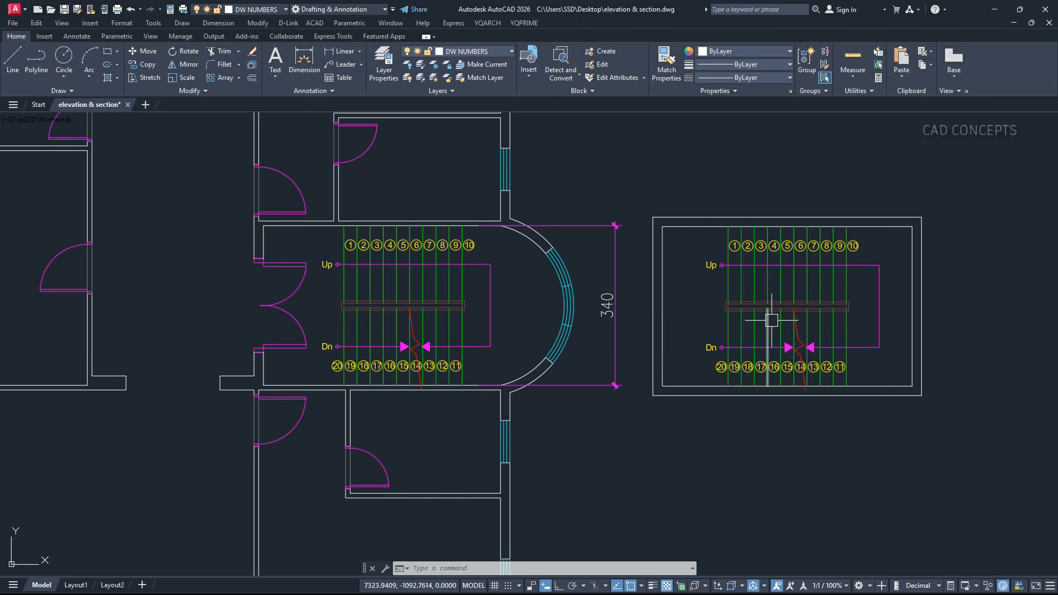
Erase the trial staircase plans and the stair hall's width dimension
click(753, 314)
key(Delete)
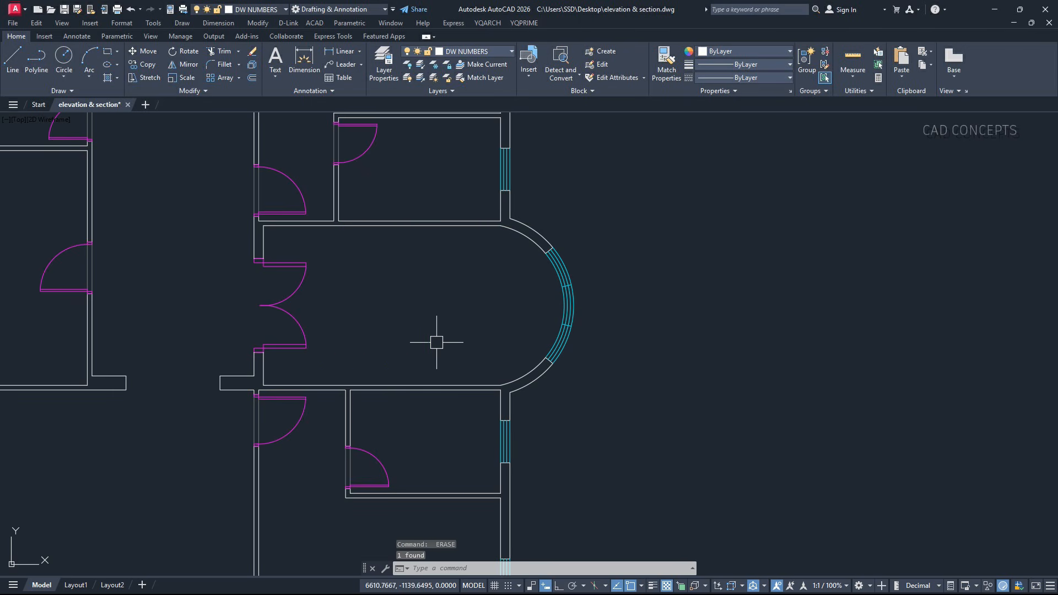
Run the STR staircase tool again and set the staircase lines to blue and the text and circles to green
middle_drag(436, 342, 514, 371)
text(S)
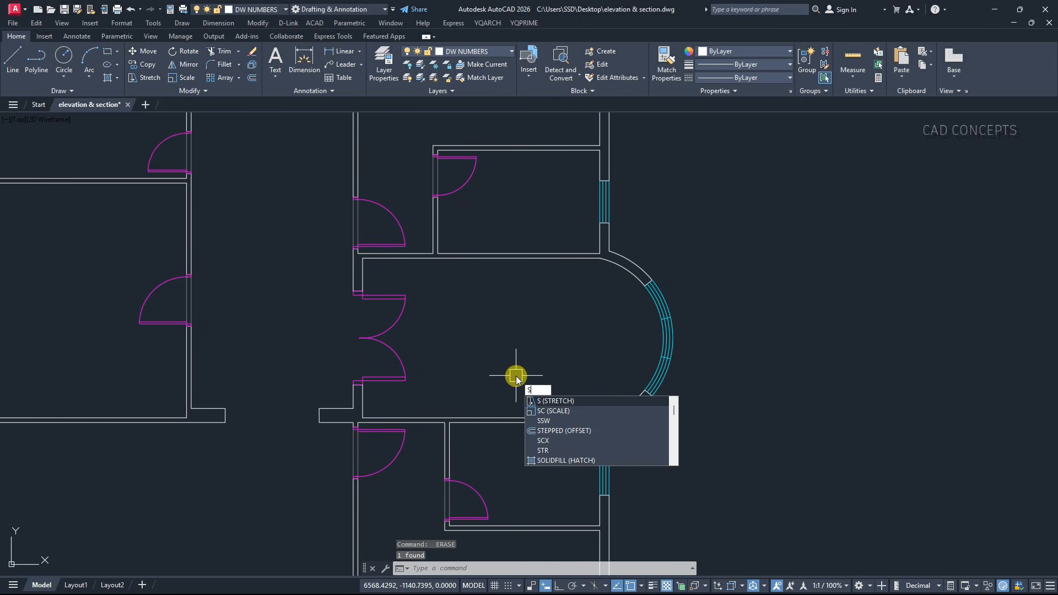
text(TR)
key(Return)
click(611, 328)
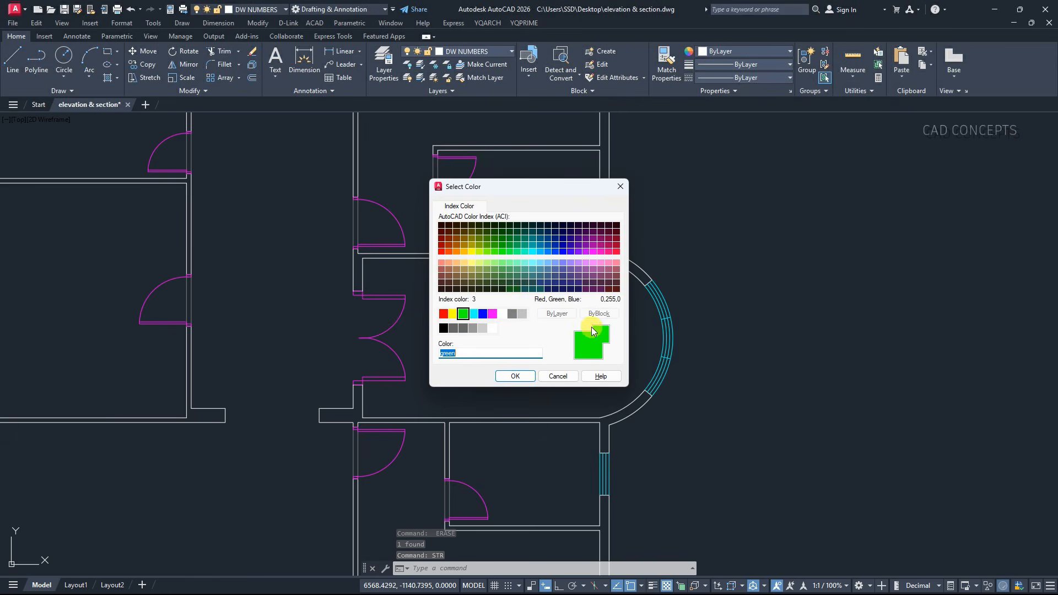
click(557, 376)
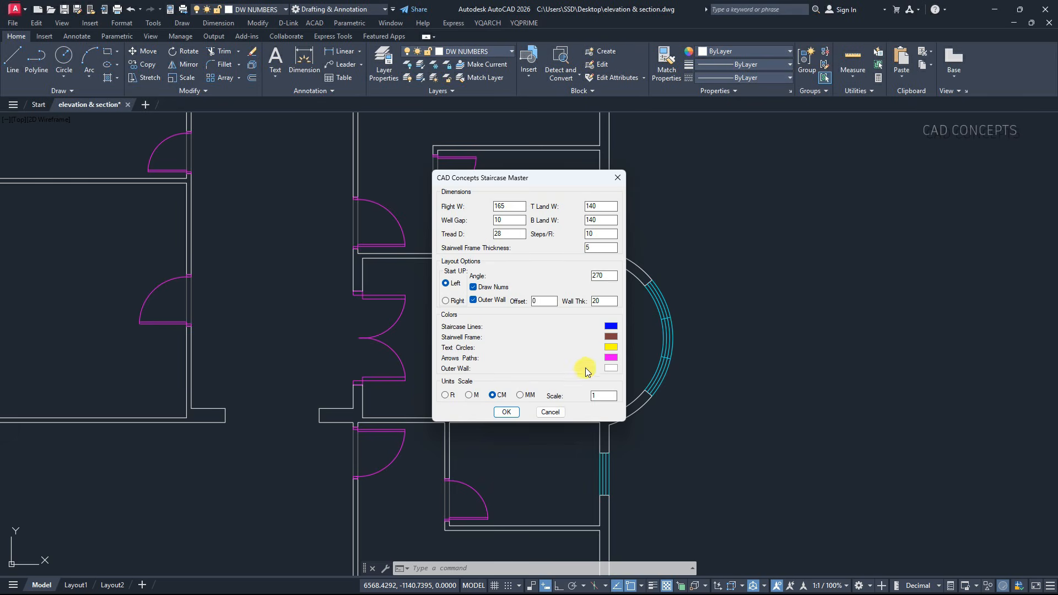
click(610, 348)
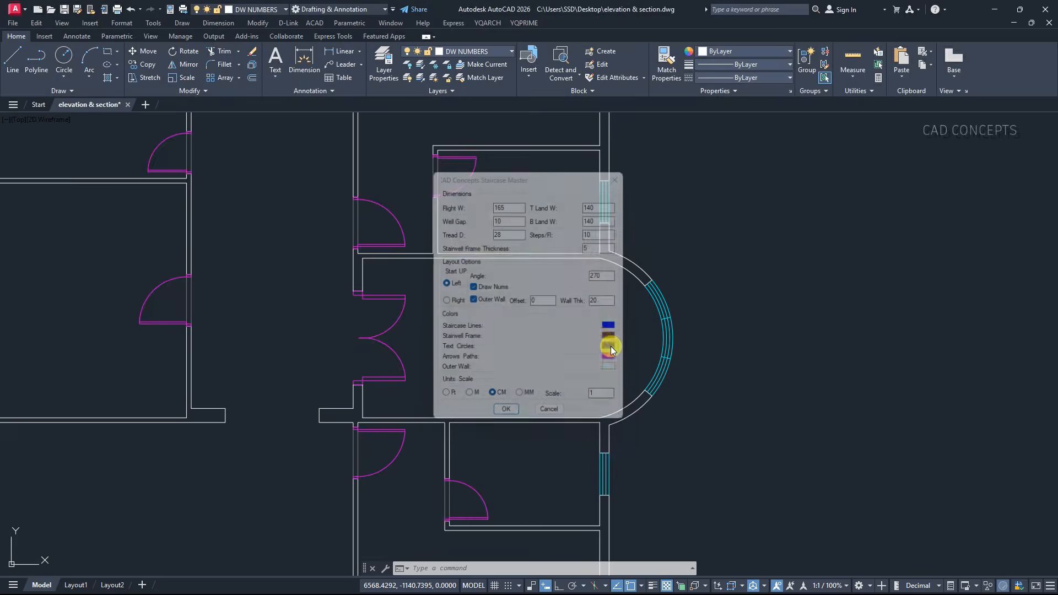
double_click(462, 315)
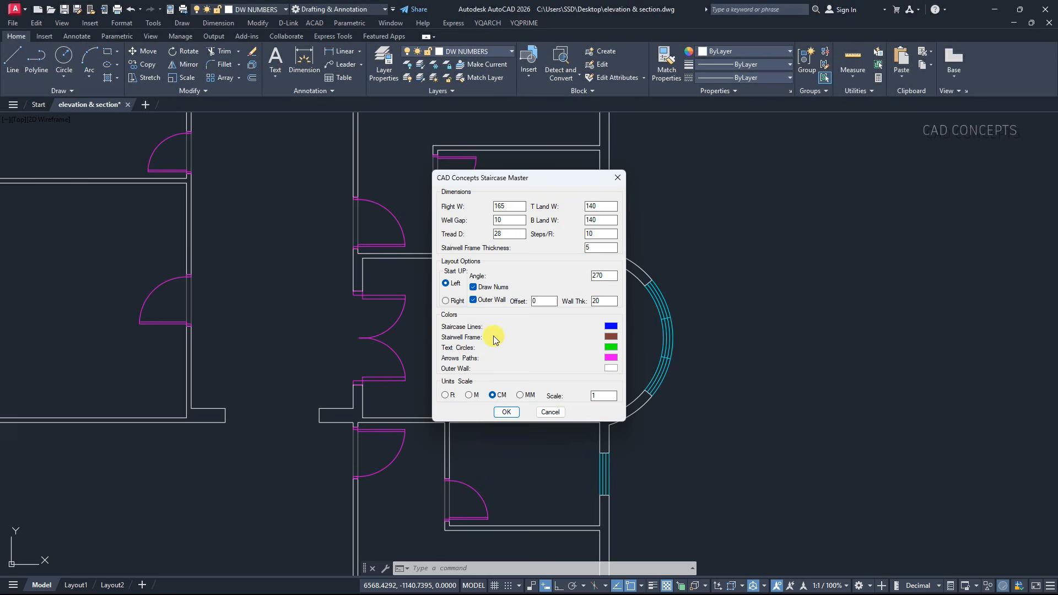
Turn off the outer wall and place the recolored staircase plan at the stair hall's upper inner corner beside the double door
click(483, 301)
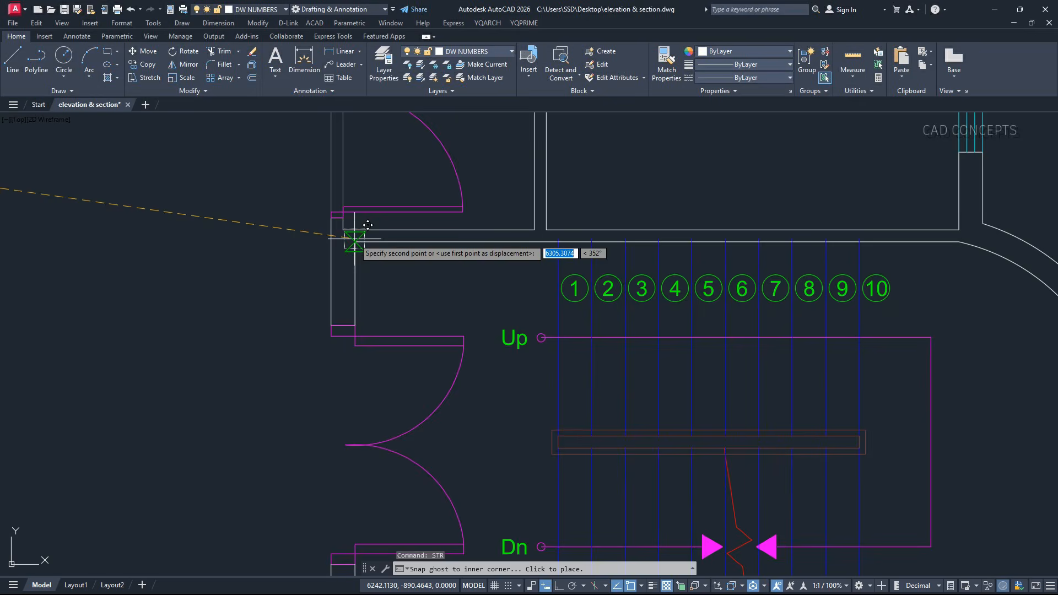
click(356, 238)
scroll(364, 238, down, 2)
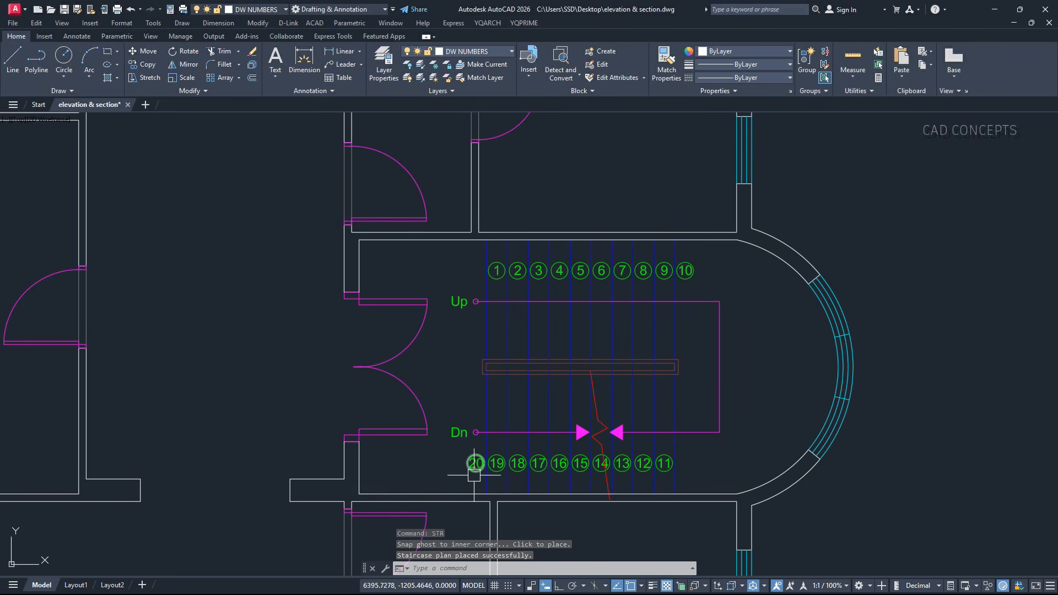
scroll(474, 475, up, 2)
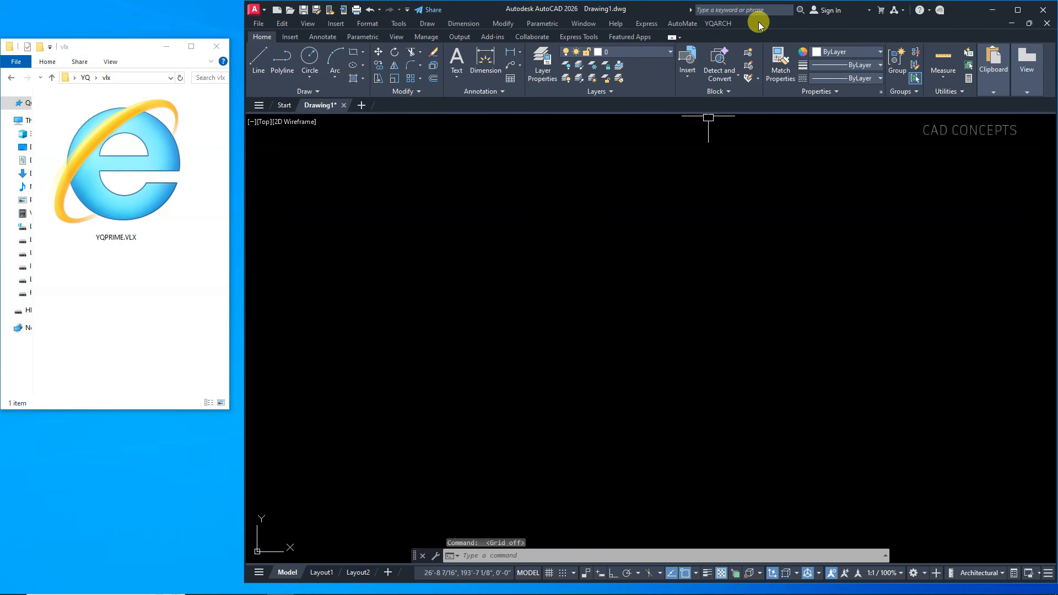
Load the YQPRIME.VLX plug-in from the vlx folder into the empty Drawing1 drawing
click(701, 218)
click(487, 392)
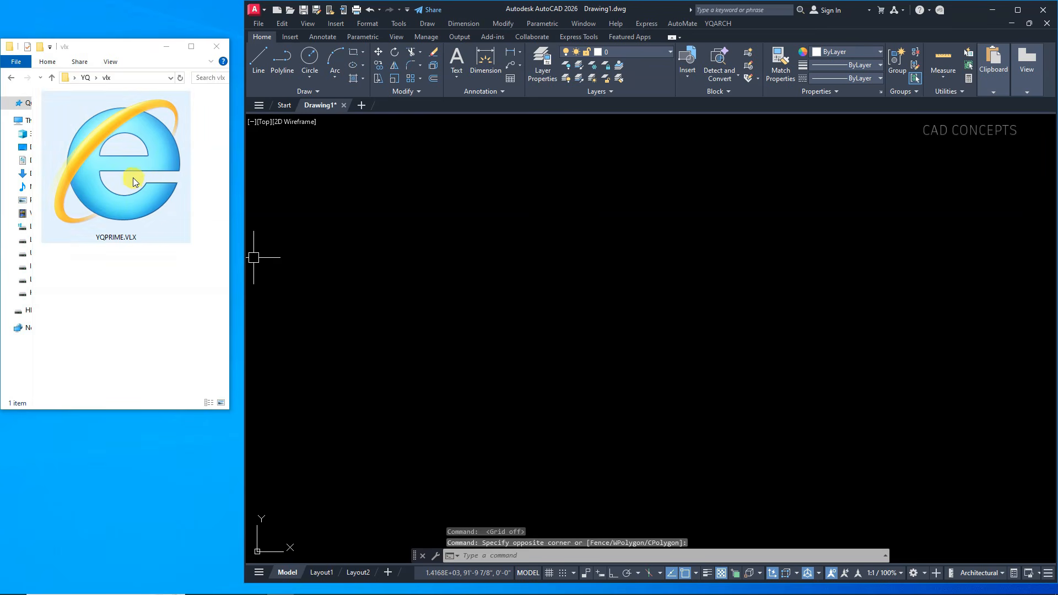
mouse_move(134, 178)
mouse_down()
mouse_move(406, 209)
mouse_move(693, 186)
mouse_move(742, 153)
mouse_up()
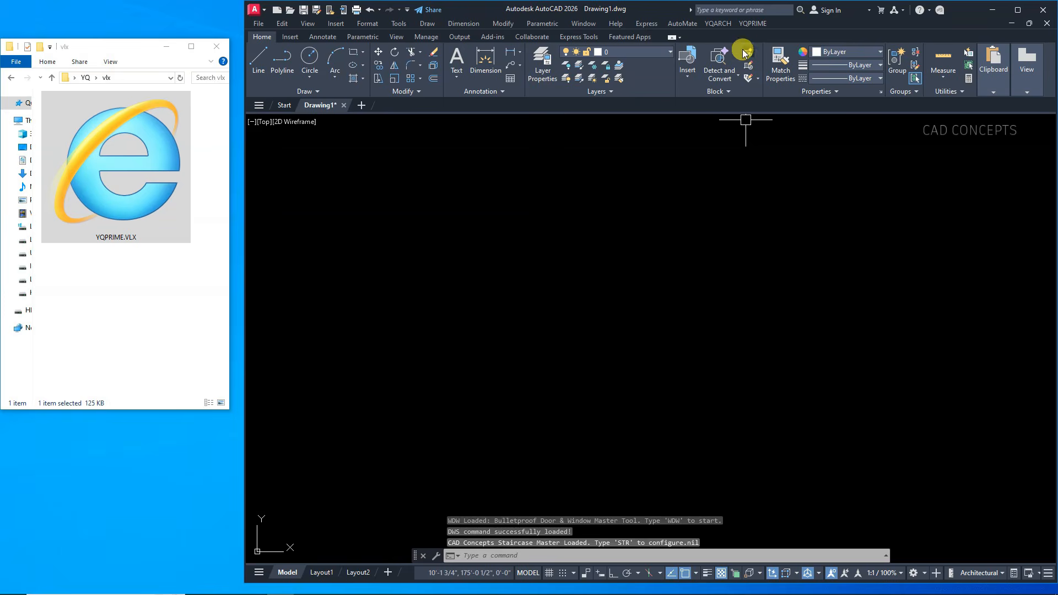
Open the Auto Section SEC and Auto Elevation ELV settings in turn to look them over, closing each without generating anything
click(752, 23)
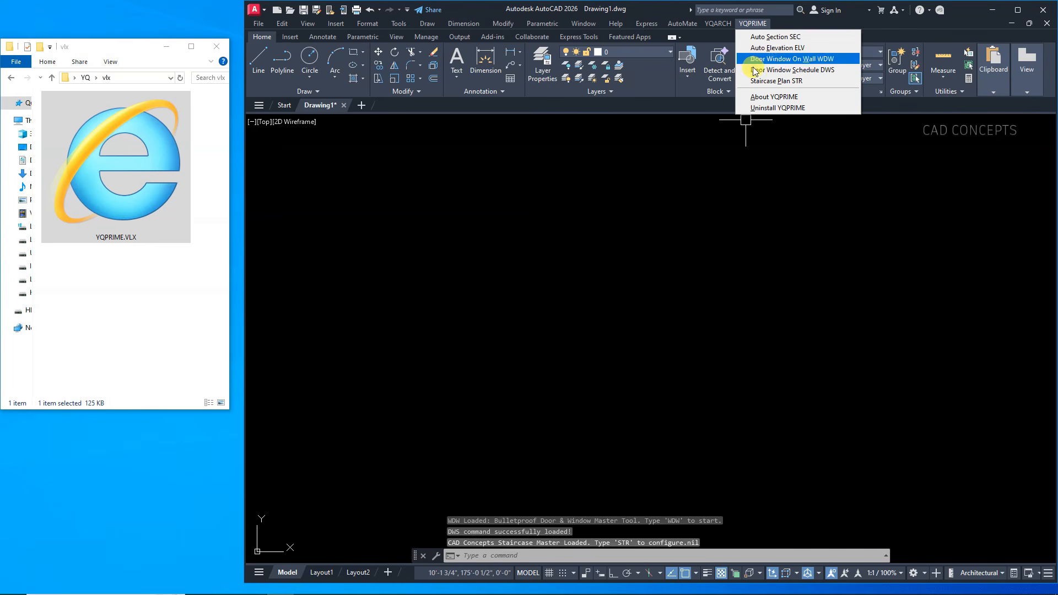
click(756, 37)
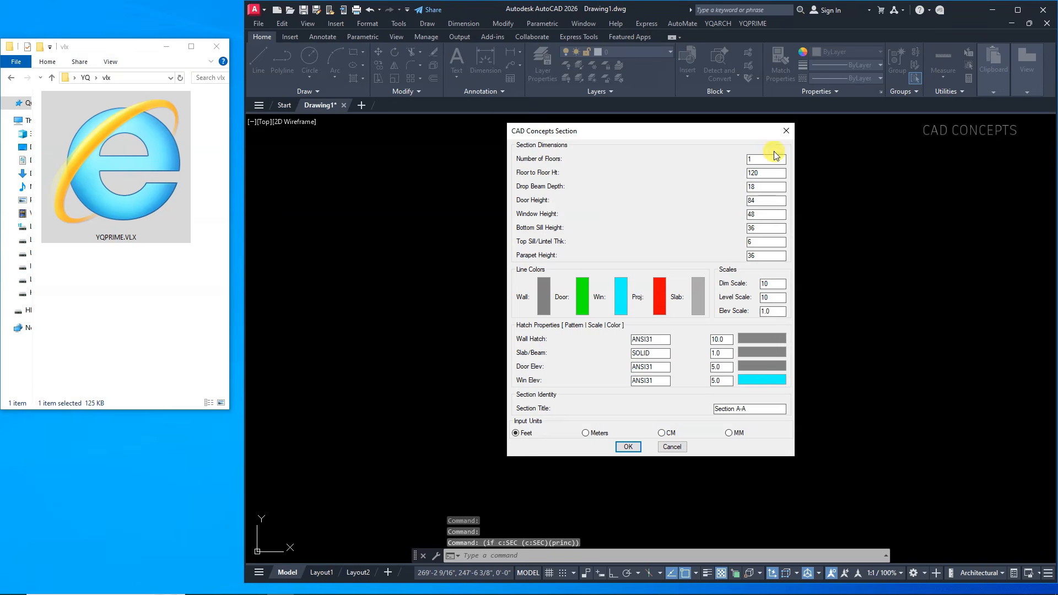
click(786, 130)
click(753, 24)
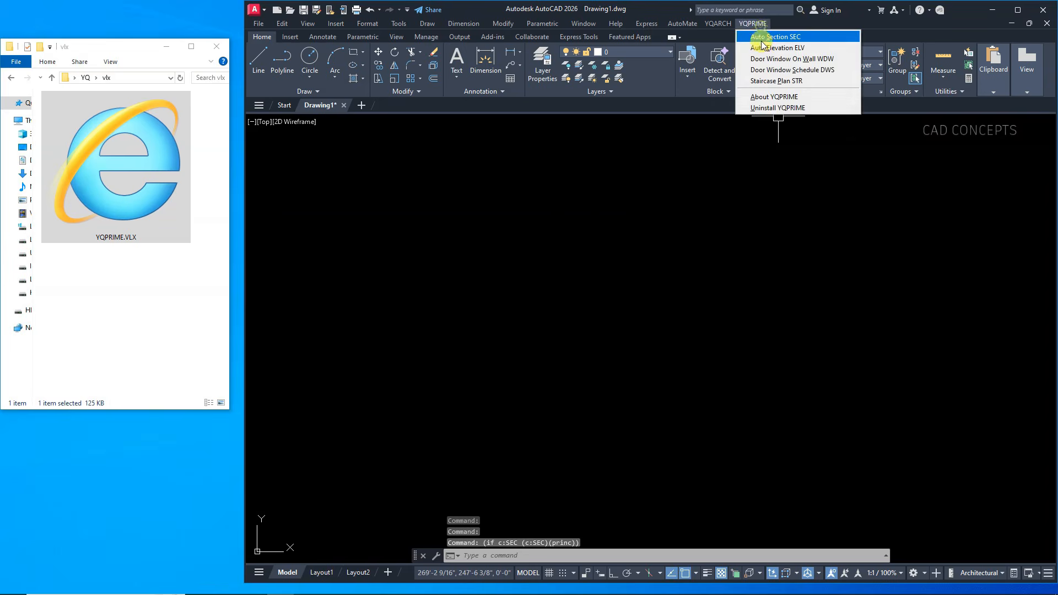
click(763, 48)
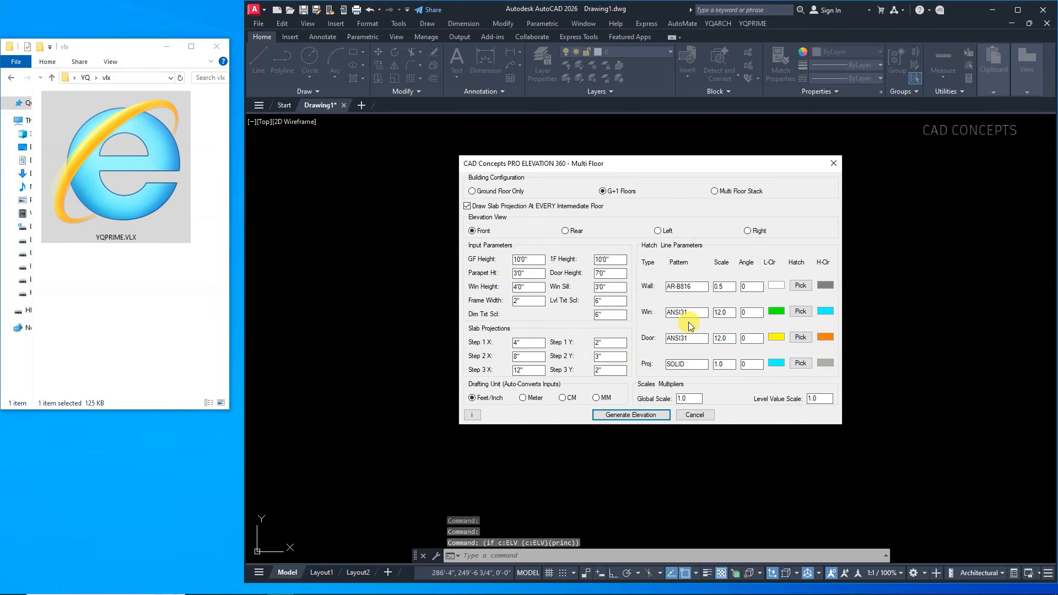
click(834, 164)
Run the Door Window On Wall WDW tool and bring up its settings
click(762, 24)
click(771, 61)
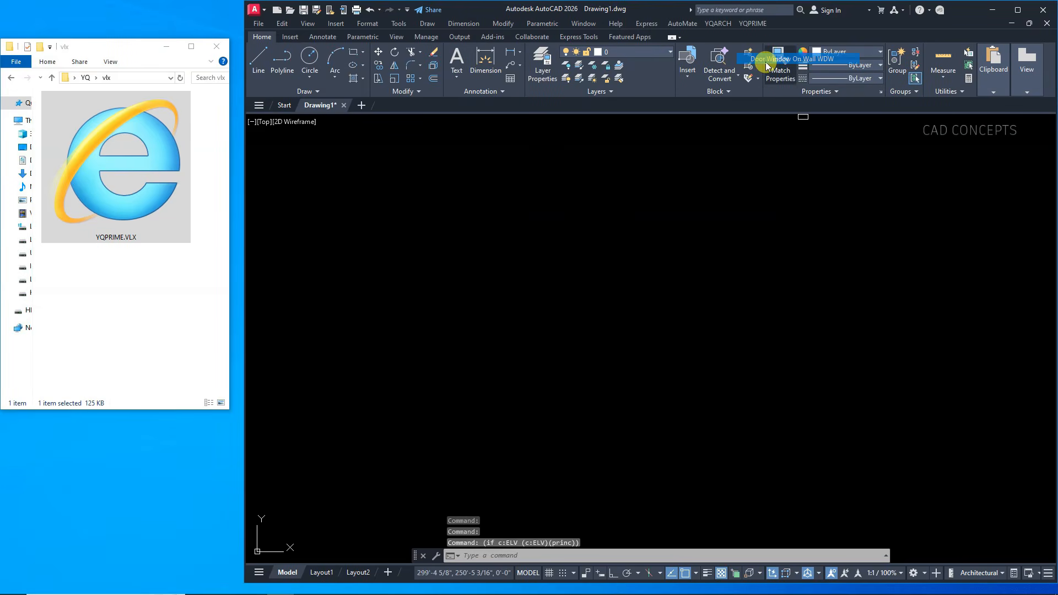
right_click(726, 239)
click(737, 242)
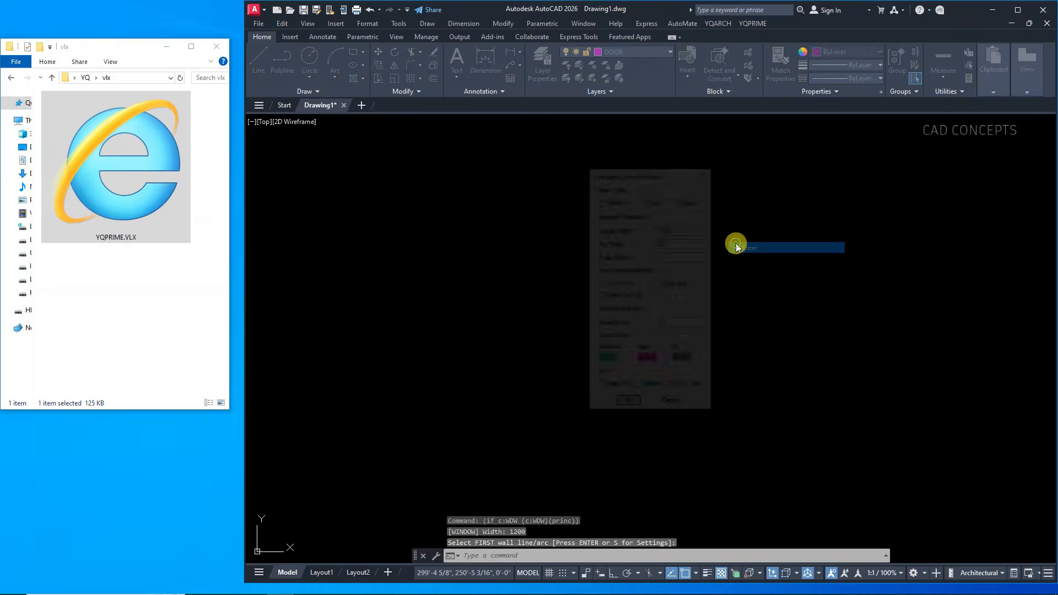